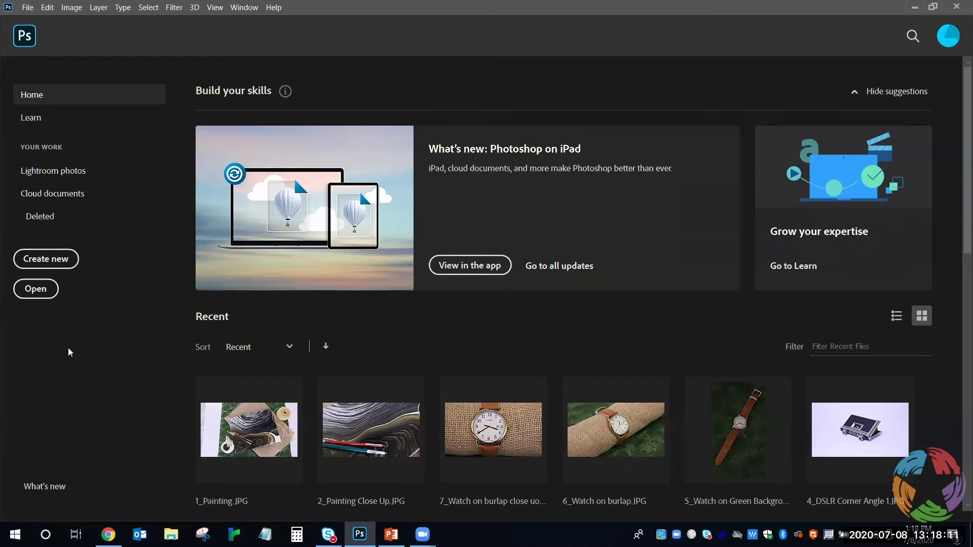
# Open Mannequin.jpg from the Phone photos folder on the Desktop and collapse the document properties.
pyautogui.click(34, 289)
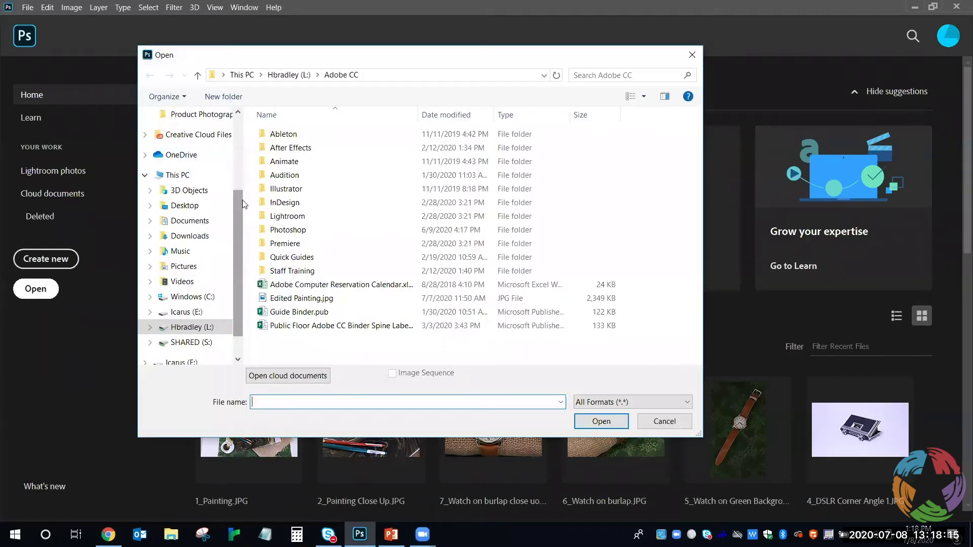
pyautogui.scroll(3, 193, 203)
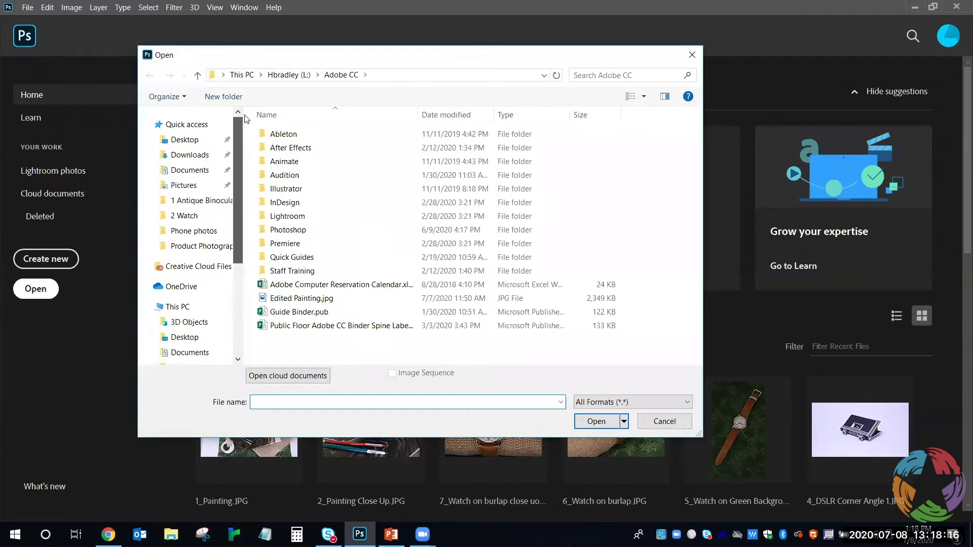
pyautogui.click(193, 142)
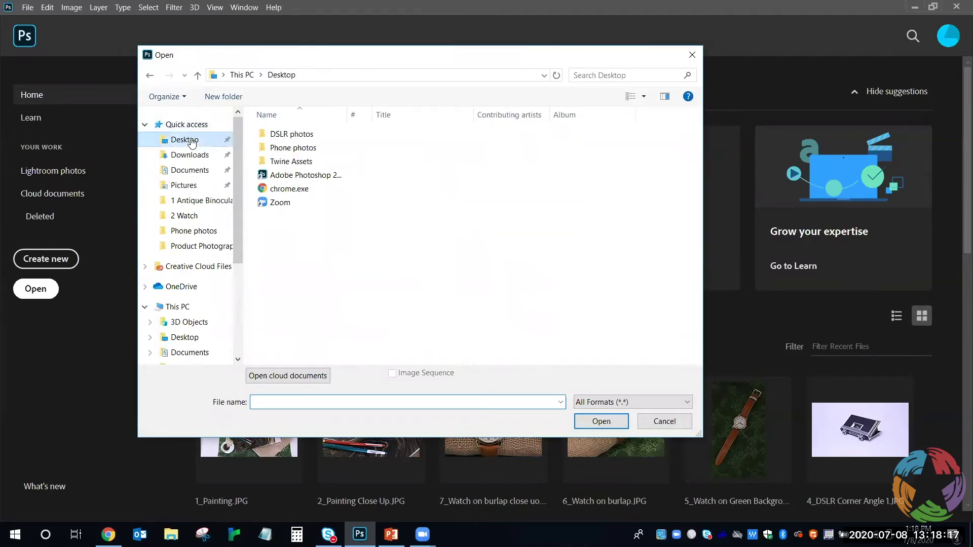
pyautogui.doubleClick(292, 148)
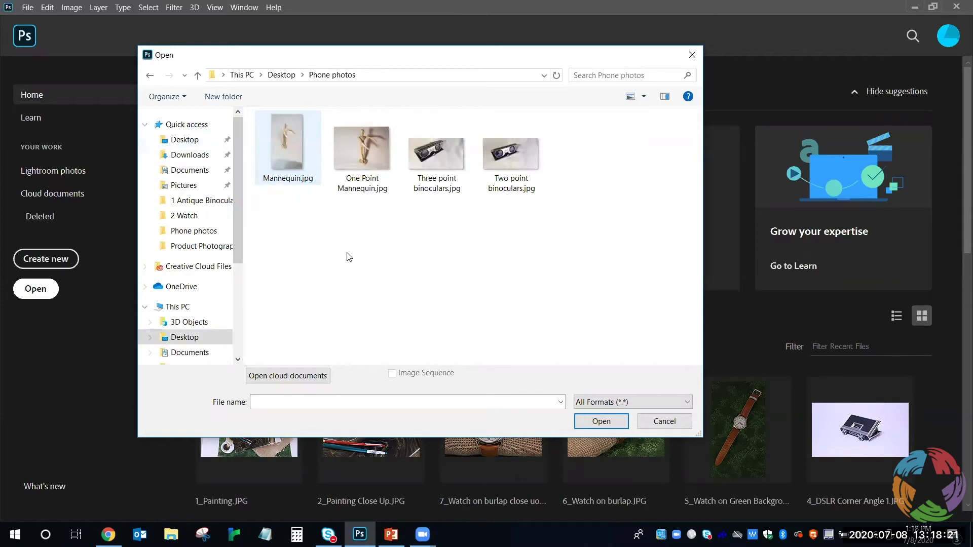
pyautogui.click(295, 147)
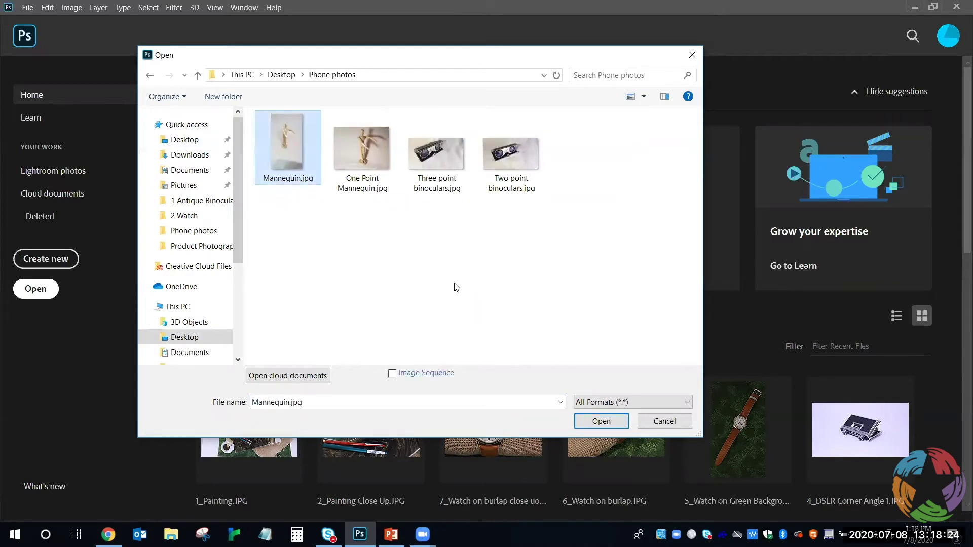
pyautogui.click(600, 422)
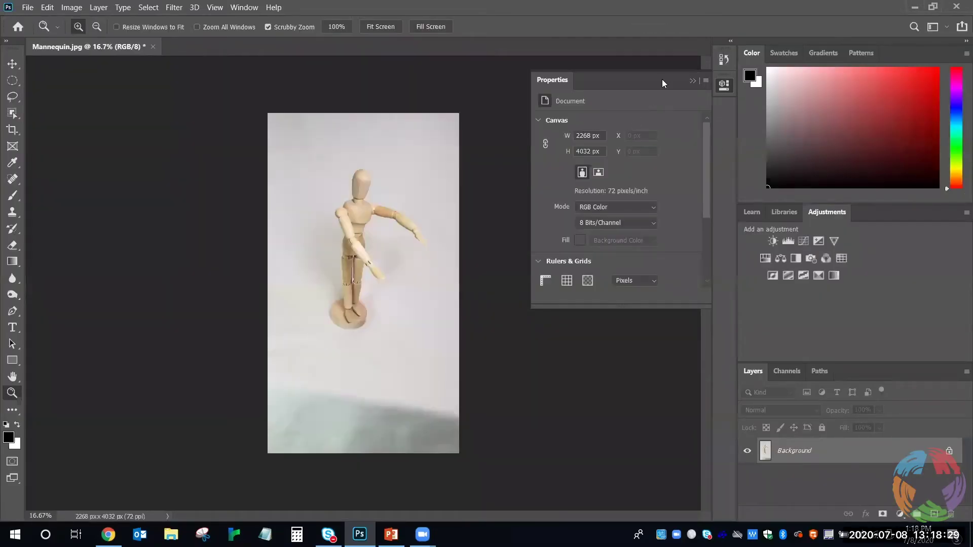
pyautogui.click(692, 81)
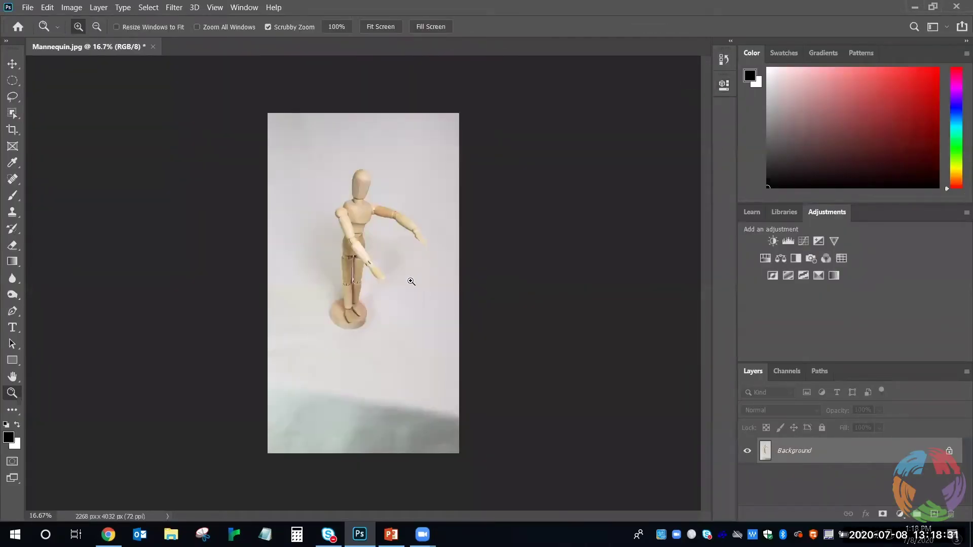
# Crop the photo to a 5:7 portrait ratio around the mannequin, cutting off the dark cloth area below it.
pyautogui.moveTo(380, 245); pyautogui.dragTo(402, 311)
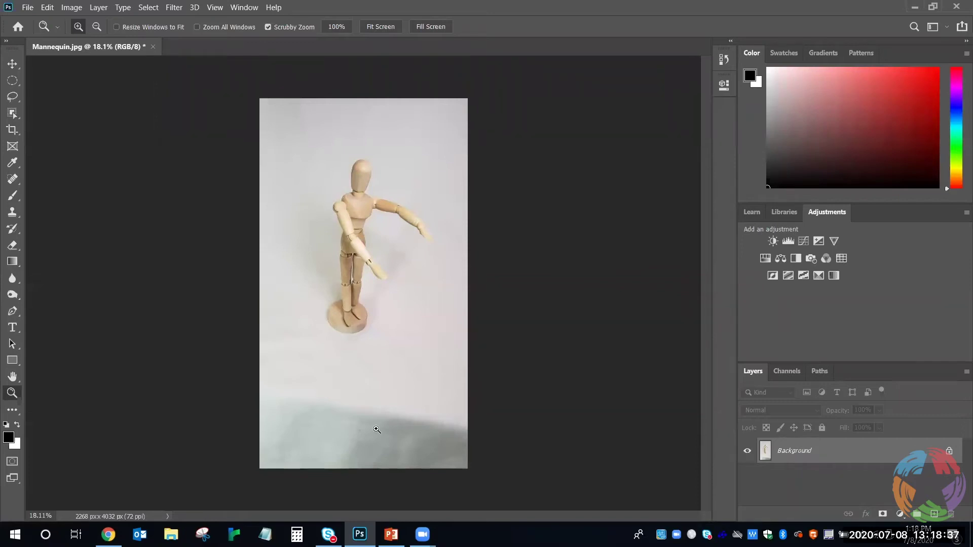
pyautogui.moveTo(337, 409); pyautogui.dragTo(492, 285)
pyautogui.click(314, 361)
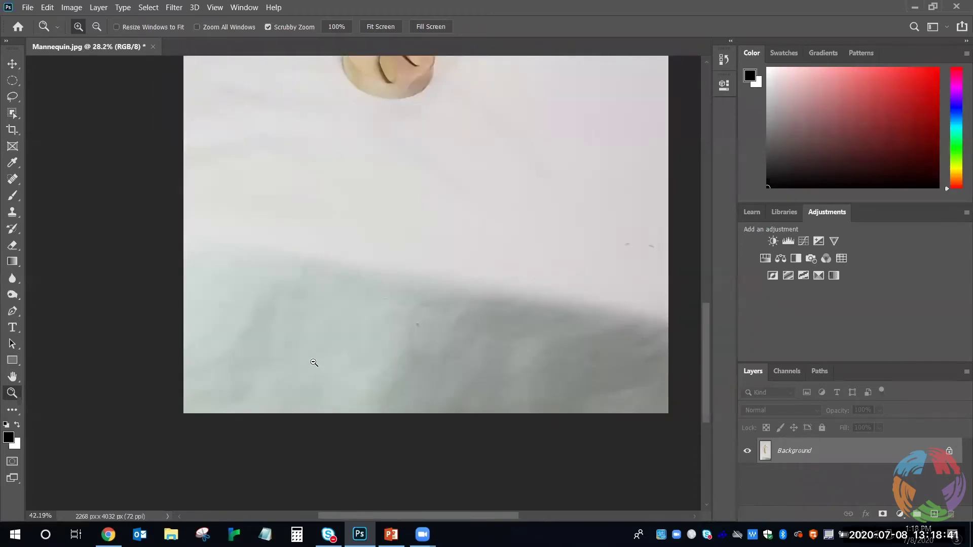
pyautogui.moveTo(586, 257); pyautogui.dragTo(509, 350)
pyautogui.moveTo(545, 275); pyautogui.dragTo(532, 272)
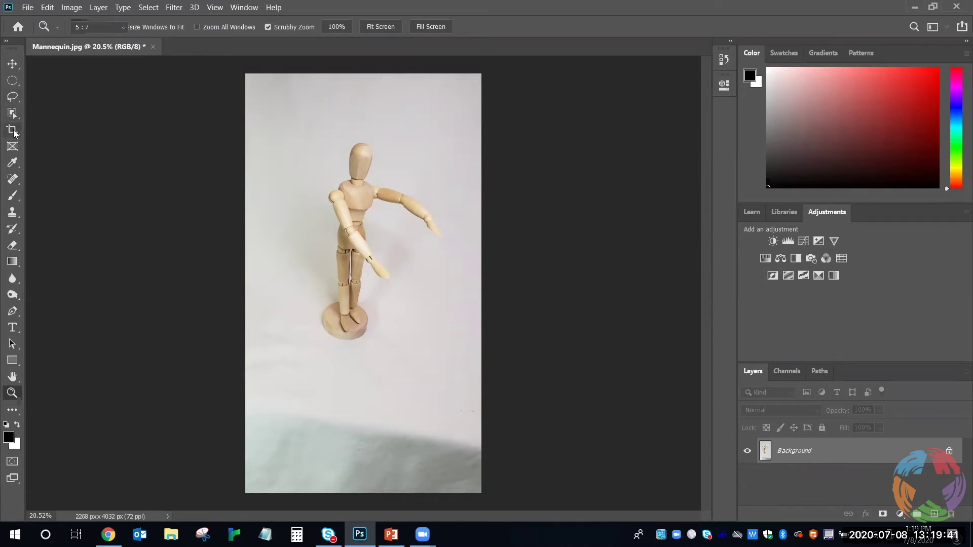
pyautogui.click(13, 132)
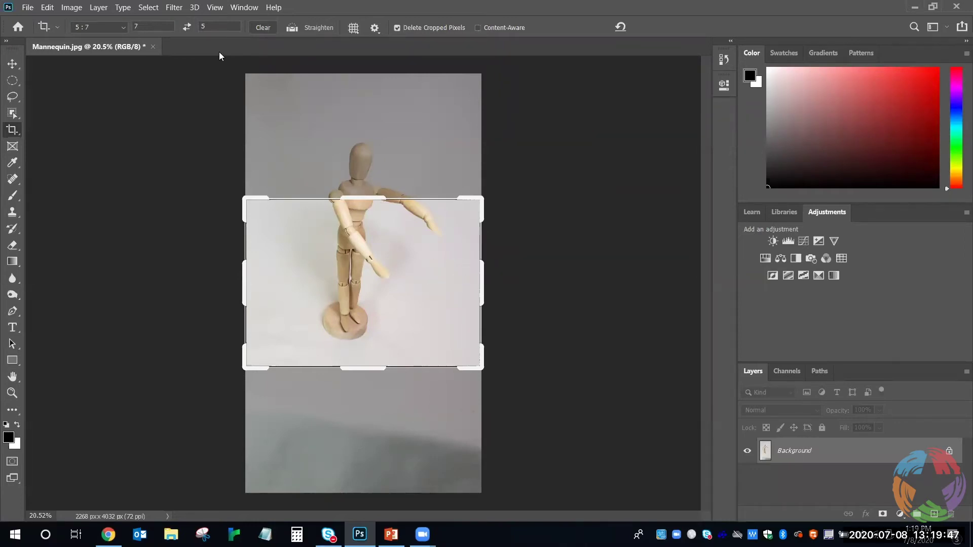
pyautogui.click(187, 28)
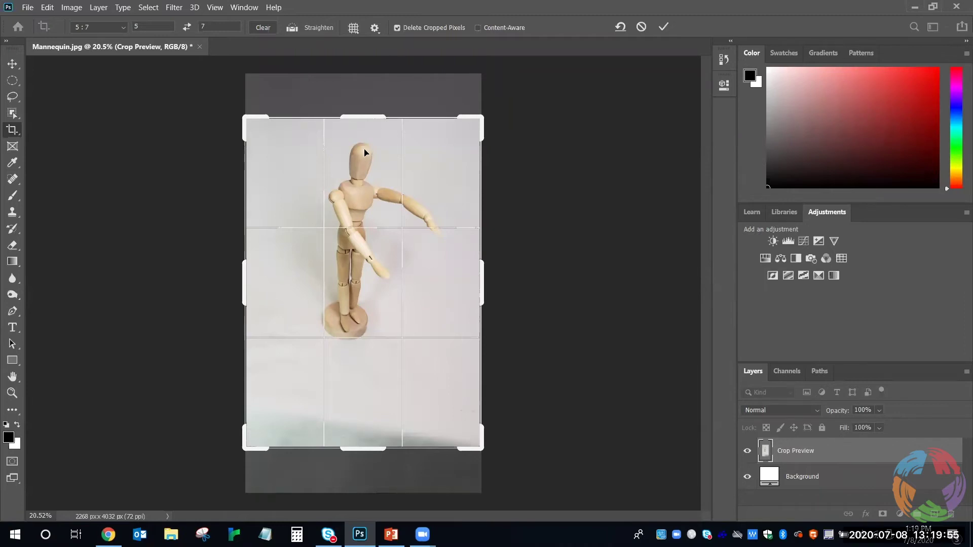
pyautogui.moveTo(367, 148); pyautogui.dragTo(369, 181)
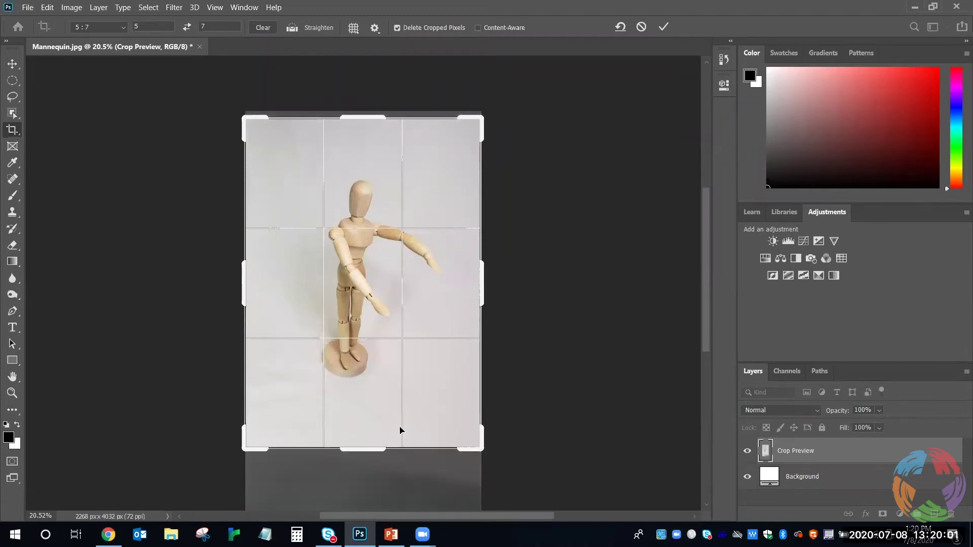
pyautogui.scroll(-2, 505, 364)
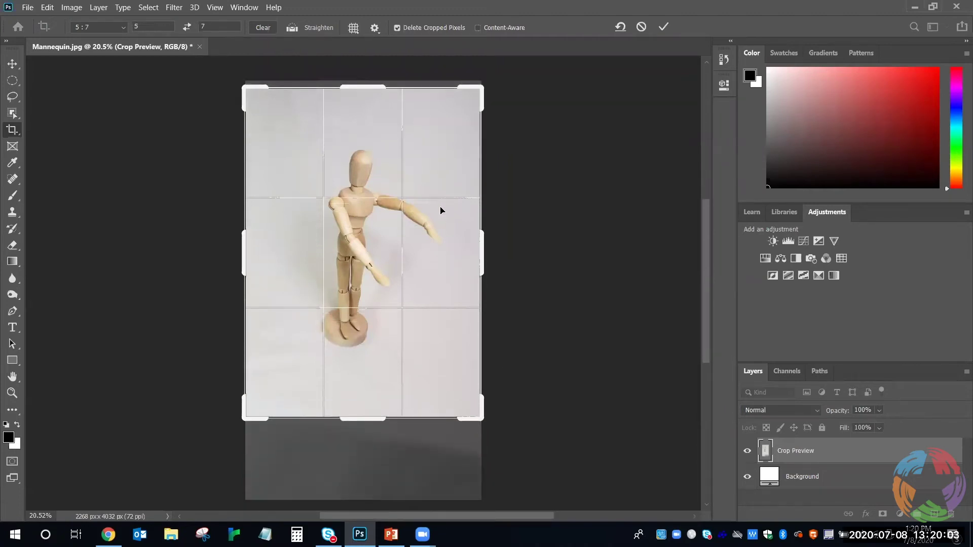
pyautogui.click(664, 27)
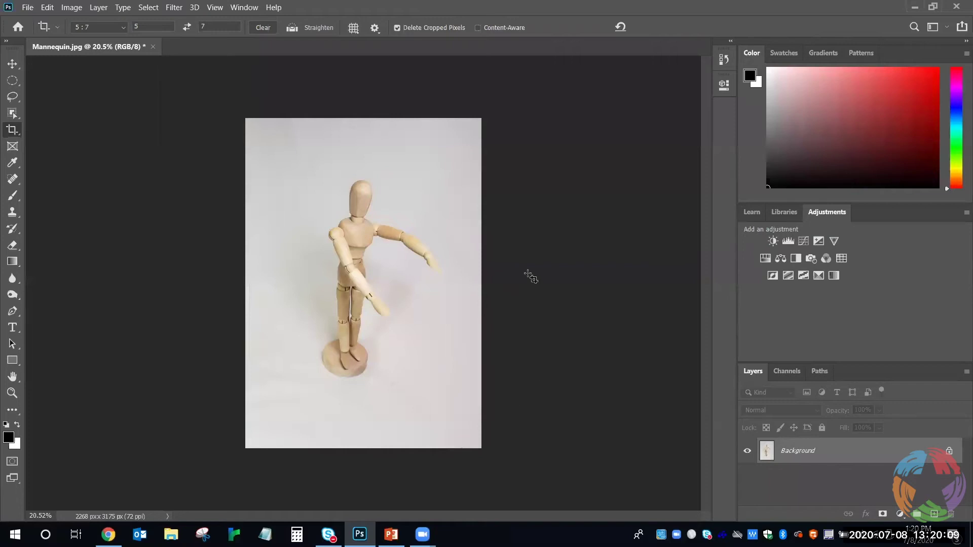
# Duplicate the Background layer within the same document as Background copy.
pyautogui.press('z')
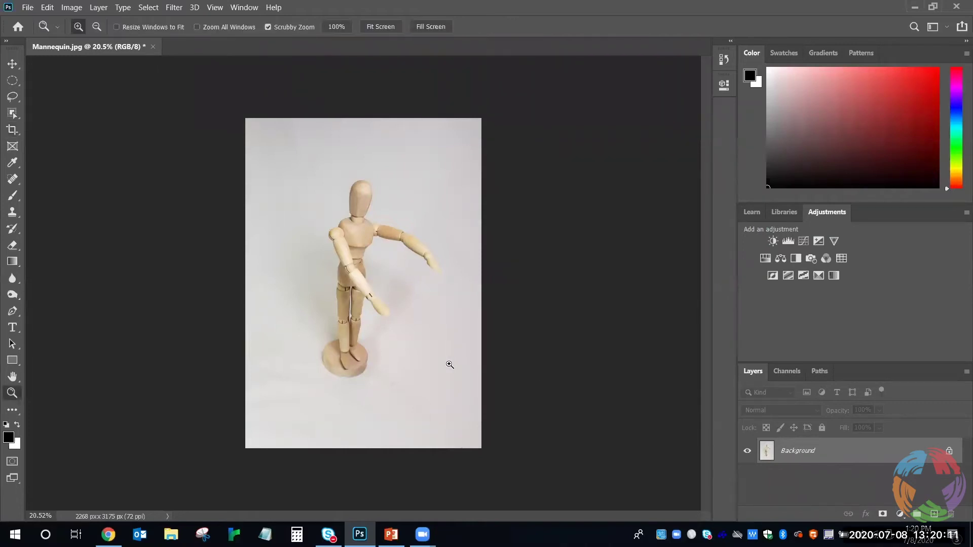
pyautogui.moveTo(393, 319); pyautogui.dragTo(408, 320)
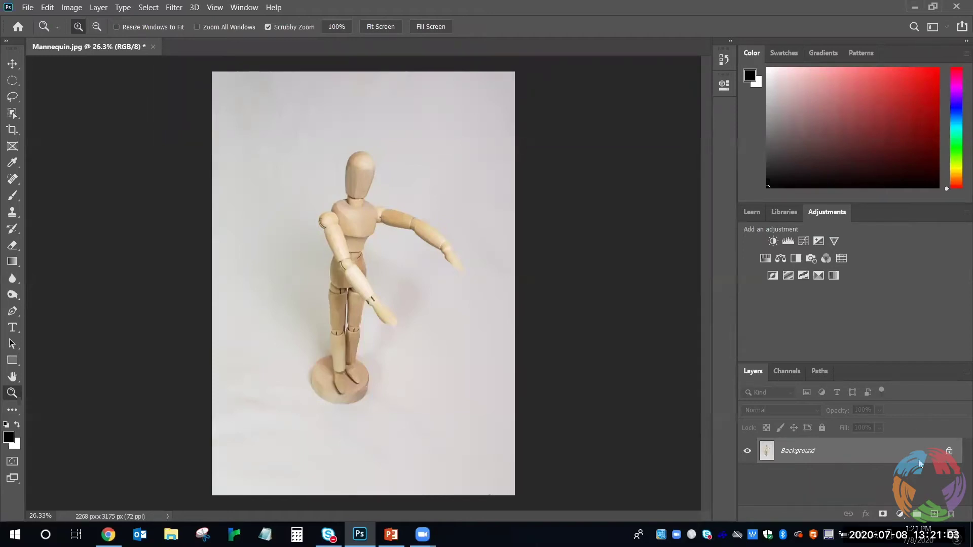
pyautogui.rightClick(850, 455)
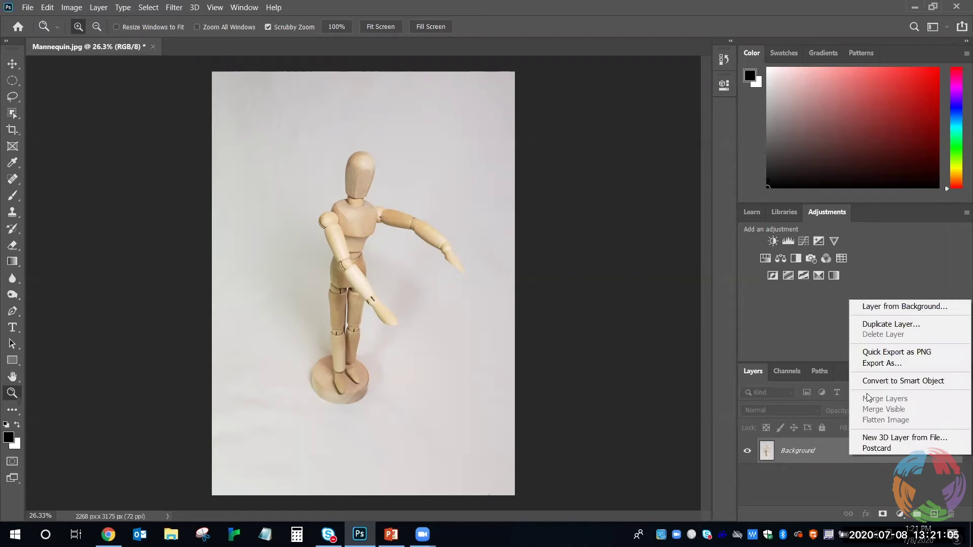
pyautogui.click(886, 327)
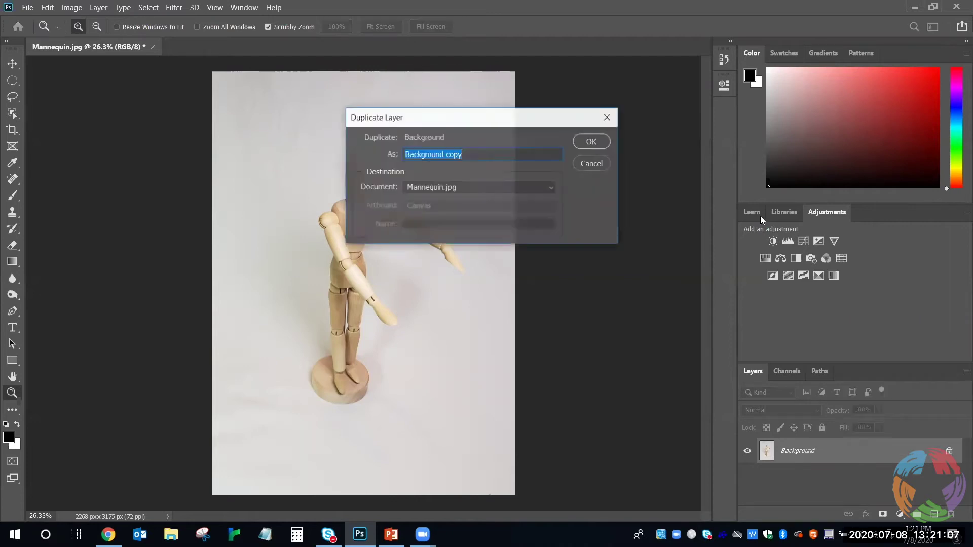
pyautogui.click(593, 142)
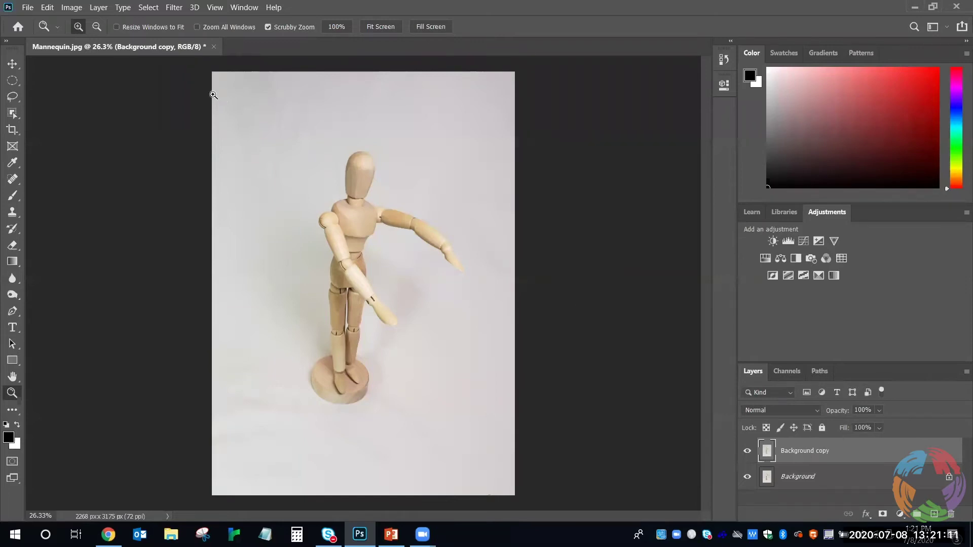
# Prepare the Clone Stamp tool with a 175 px brush for retouching the backdrop around the mannequin's head.
pyautogui.moveTo(247, 112); pyautogui.dragTo(265, 159)
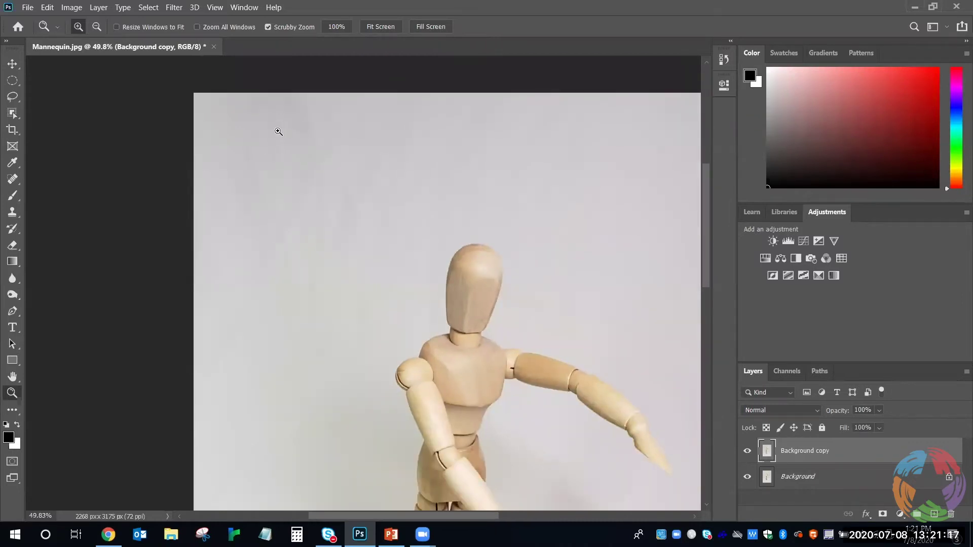
pyautogui.press('s')
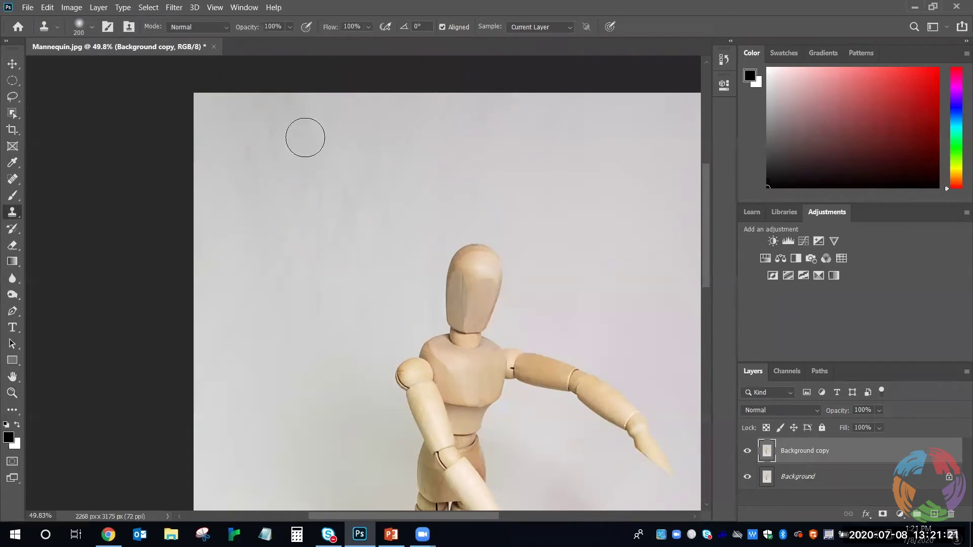
pyautogui.press('[')
# Try cloning the mannequin's head onto the empty backdrop beside it and undo the stroke.
pyautogui.keyDown('alt'); pyautogui.click(470, 263); pyautogui.keyUp('alt')
pyautogui.moveTo(374, 251)
pyautogui.mouseDown()
pyautogui.moveTo(369, 322)
pyautogui.moveTo(377, 246)
pyautogui.moveTo(379, 321)
pyautogui.moveTo(393, 244)
pyautogui.moveTo(394, 295)
pyautogui.moveTo(394, 286)
pyautogui.moveTo(368, 295)
pyautogui.moveTo(361, 269)
pyautogui.moveTo(362, 303)
pyautogui.mouseUp()
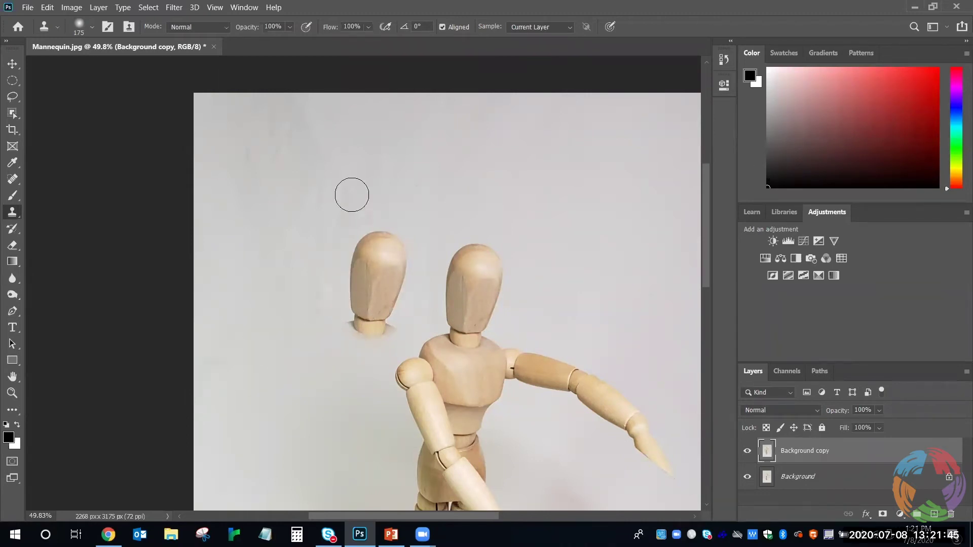
pyautogui.hotkey('ctrl', 'z')
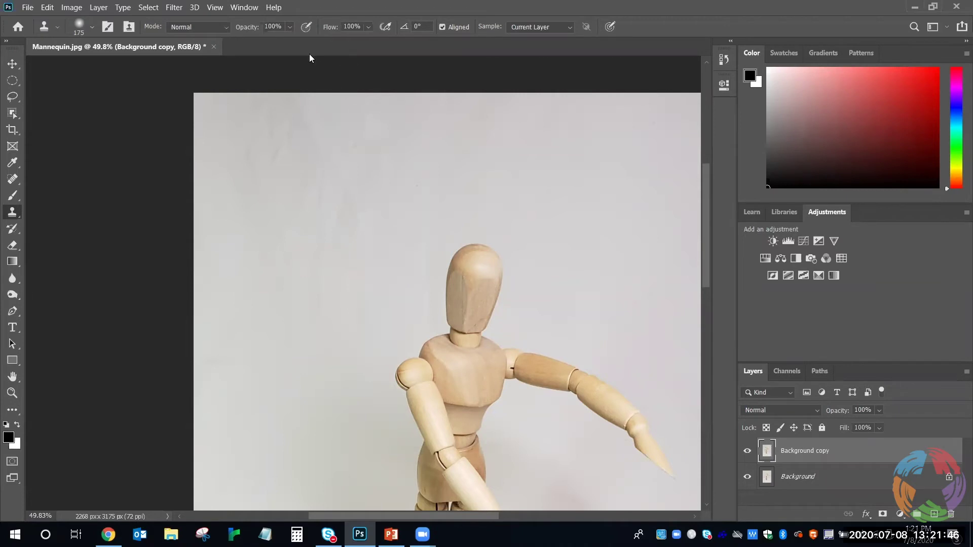
# Reduce the Clone Stamp opacity to 65% and its flow to 63%.
pyautogui.click(290, 27)
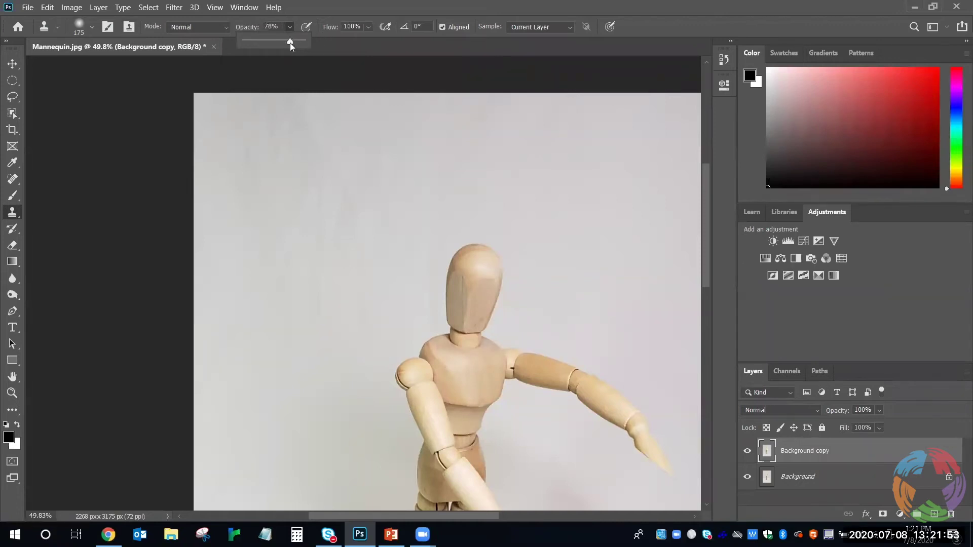
pyautogui.click(367, 28)
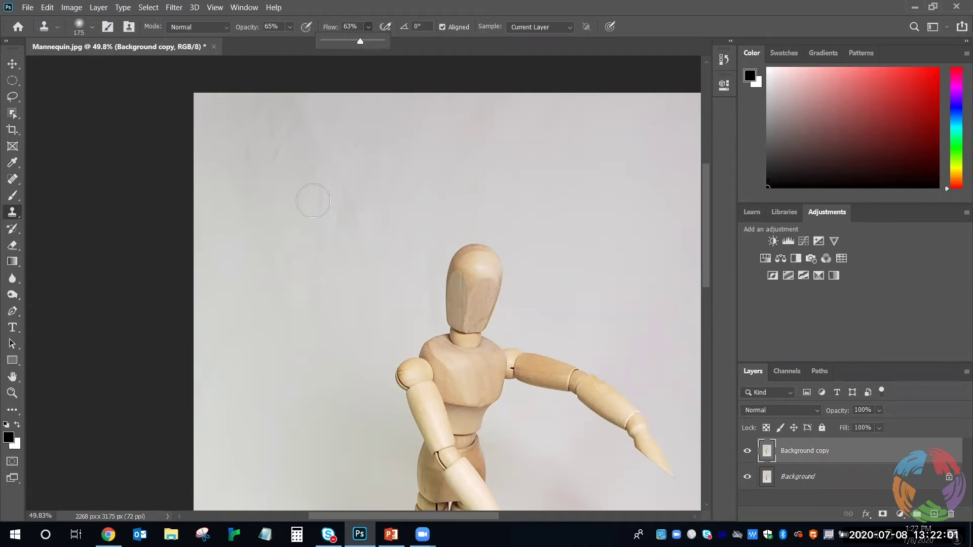
pyautogui.click(314, 201)
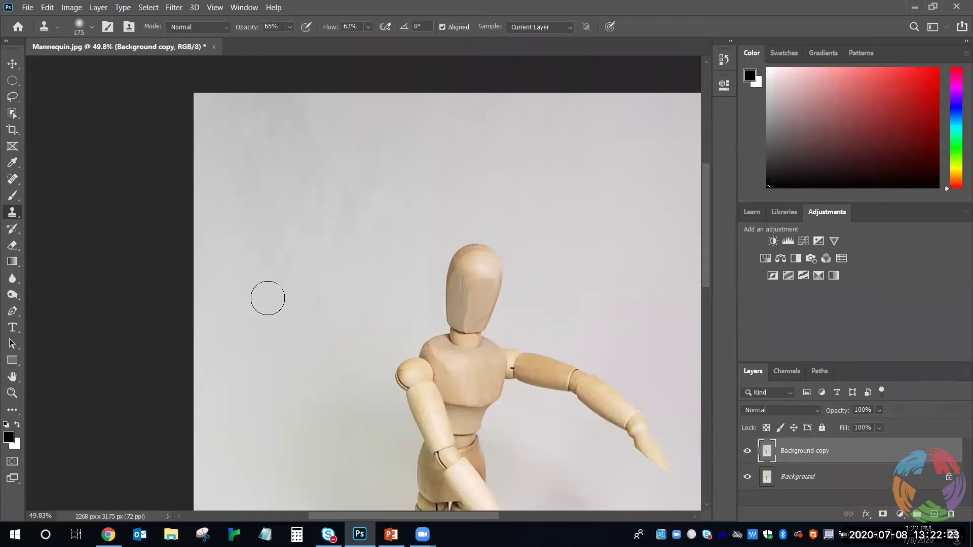
# Clone clean backdrop areas over the wrinkles and dark streaks in the upper-left background beside the mannequin's head.
pyautogui.keyDown('alt'); pyautogui.click(225, 238); pyautogui.keyUp('alt')
pyautogui.moveTo(276, 172)
pyautogui.mouseDown()
pyautogui.moveTo(273, 140)
pyautogui.moveTo(274, 154)
pyautogui.moveTo(286, 135)
pyautogui.moveTo(280, 125)
pyautogui.moveTo(267, 146)
pyautogui.moveTo(254, 137)
pyautogui.moveTo(254, 169)
pyautogui.moveTo(255, 144)
pyautogui.moveTo(268, 174)
pyautogui.moveTo(263, 120)
pyautogui.moveTo(322, 111)
pyautogui.moveTo(298, 118)
pyautogui.mouseUp()
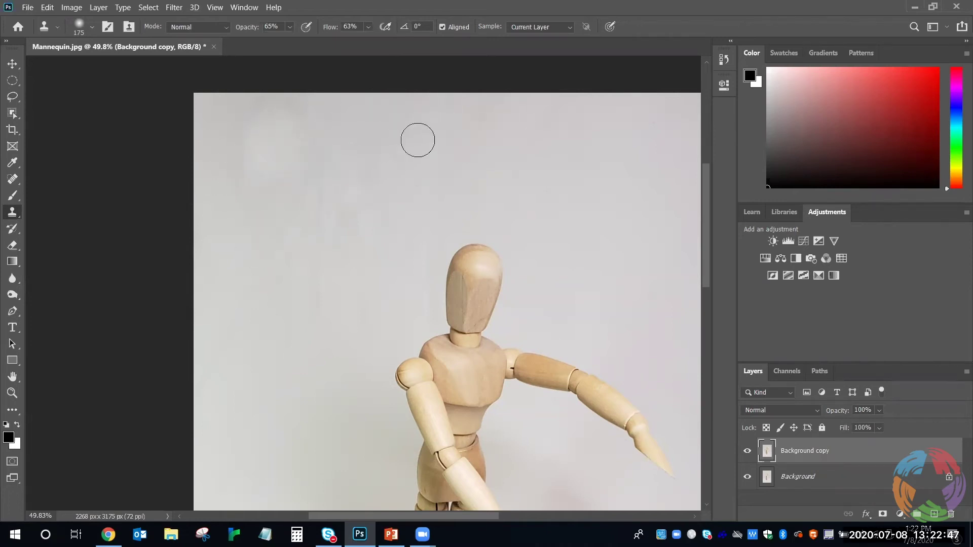
pyautogui.keyDown('alt'); pyautogui.click(447, 131); pyautogui.keyUp('alt')
pyautogui.moveTo(353, 171)
pyautogui.mouseDown()
pyautogui.moveTo(335, 188)
pyautogui.moveTo(360, 150)
pyautogui.moveTo(349, 150)
pyautogui.moveTo(375, 147)
pyautogui.moveTo(356, 156)
pyautogui.moveTo(385, 163)
pyautogui.mouseUp()
pyautogui.keyDown('alt'); pyautogui.click(353, 138); pyautogui.keyUp('alt')
pyautogui.moveTo(320, 128)
pyautogui.mouseDown()
pyautogui.moveTo(289, 130)
pyautogui.moveTo(302, 132)
pyautogui.moveTo(236, 177)
pyautogui.moveTo(251, 142)
pyautogui.moveTo(230, 180)
pyautogui.mouseUp()
pyautogui.keyDown('alt'); pyautogui.click(354, 123); pyautogui.keyUp('alt')
pyautogui.keyDown('alt'); pyautogui.click(370, 149); pyautogui.keyUp('alt')
pyautogui.moveTo(314, 212)
pyautogui.mouseDown()
pyautogui.moveTo(330, 189)
pyautogui.moveTo(322, 223)
pyautogui.moveTo(315, 216)
pyautogui.moveTo(345, 211)
pyautogui.moveTo(344, 172)
pyautogui.mouseUp()
pyautogui.keyDown('alt'); pyautogui.click(386, 135); pyautogui.keyUp('alt')
pyautogui.moveTo(341, 241)
pyautogui.mouseDown()
pyautogui.moveTo(371, 229)
pyautogui.moveTo(343, 220)
pyautogui.moveTo(381, 264)
pyautogui.mouseUp()
pyautogui.keyDown('alt'); pyautogui.click(386, 155); pyautogui.keyUp('alt')
pyautogui.moveTo(313, 252)
pyautogui.mouseDown()
pyautogui.moveTo(313, 288)
pyautogui.moveTo(343, 271)
pyautogui.moveTo(292, 245)
pyautogui.moveTo(284, 274)
pyautogui.mouseUp()
pyautogui.keyDown('alt'); pyautogui.click(421, 143); pyautogui.keyUp('alt')
pyautogui.keyDown('alt'); pyautogui.click(433, 144); pyautogui.keyUp('alt')
pyautogui.moveTo(349, 198)
pyautogui.mouseDown()
pyautogui.moveTo(351, 219)
pyautogui.moveTo(343, 208)
pyautogui.moveTo(359, 200)
pyautogui.moveTo(348, 201)
pyautogui.moveTo(360, 217)
pyautogui.moveTo(357, 200)
pyautogui.moveTo(334, 208)
pyautogui.moveTo(346, 219)
pyautogui.moveTo(338, 201)
pyautogui.mouseUp()
pyautogui.keyDown('alt'); pyautogui.click(443, 148); pyautogui.keyUp('alt')
pyautogui.moveTo(415, 181); pyautogui.dragTo(417, 182)
# Clone smooth backdrop over the cloth creases below and to the left of the mannequin's base.
pyautogui.scroll(-1, 404, 191)
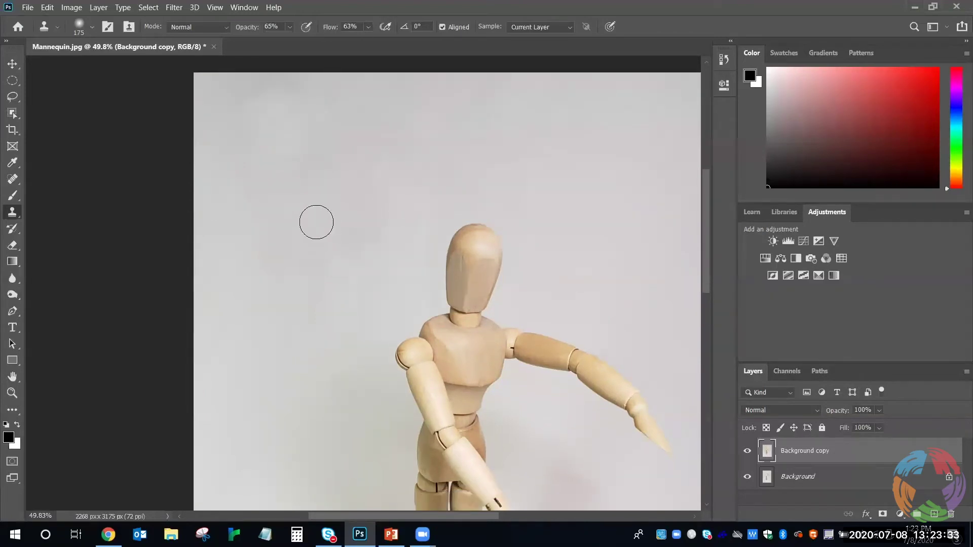
pyautogui.scroll(-3, 316, 222)
pyautogui.scroll(-10, 316, 222)
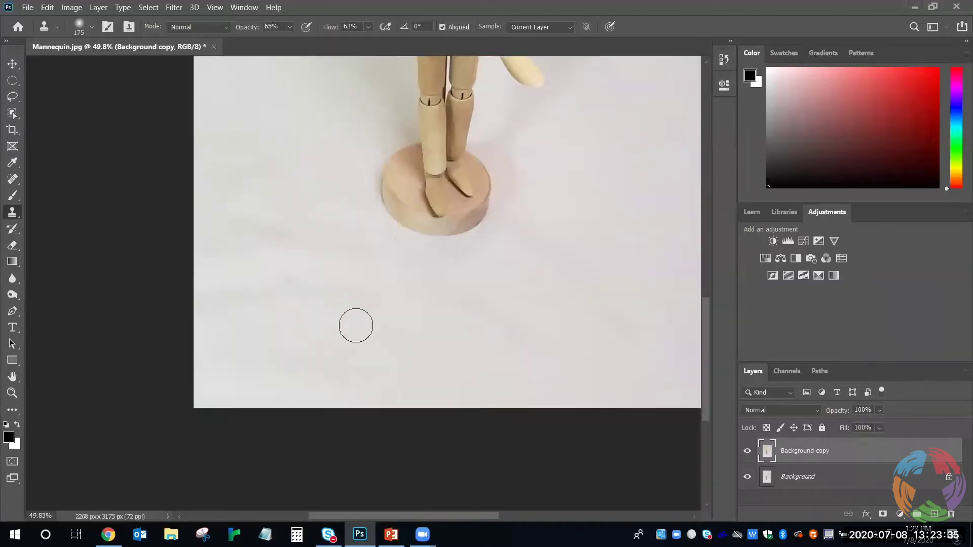
pyautogui.keyDown('alt'); pyautogui.click(299, 316); pyautogui.keyUp('alt')
pyautogui.moveTo(296, 231)
pyautogui.mouseDown()
pyautogui.moveTo(266, 244)
pyautogui.moveTo(254, 227)
pyautogui.moveTo(236, 244)
pyautogui.moveTo(238, 223)
pyautogui.mouseUp()
pyautogui.keyDown('alt'); pyautogui.click(321, 342); pyautogui.keyUp('alt')
pyautogui.keyDown('alt'); pyautogui.click(318, 335); pyautogui.keyUp('alt')
pyautogui.moveTo(303, 289)
pyautogui.mouseDown()
pyautogui.moveTo(227, 294)
pyautogui.moveTo(243, 306)
pyautogui.mouseUp()
# Compare the retouched backdrop with the original by hiding and showing the Background copy layer, both in full view and close up.
pyautogui.press('z')
pyautogui.moveTo(450, 254)
pyautogui.mouseDown()
pyautogui.moveTo(423, 246)
pyautogui.moveTo(444, 248)
pyautogui.mouseUp()
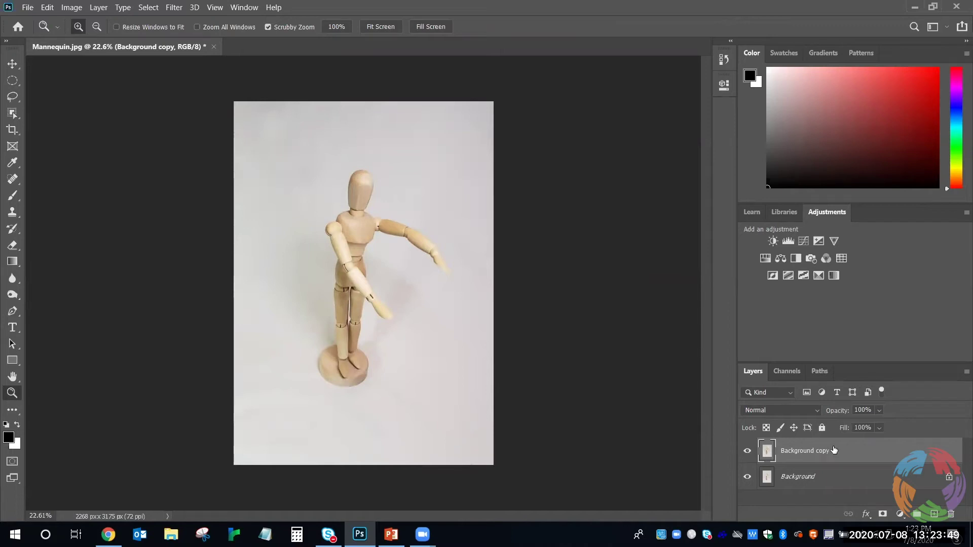
pyautogui.click(748, 452)
pyautogui.click(747, 451)
pyautogui.moveTo(287, 124); pyautogui.dragTo(319, 124)
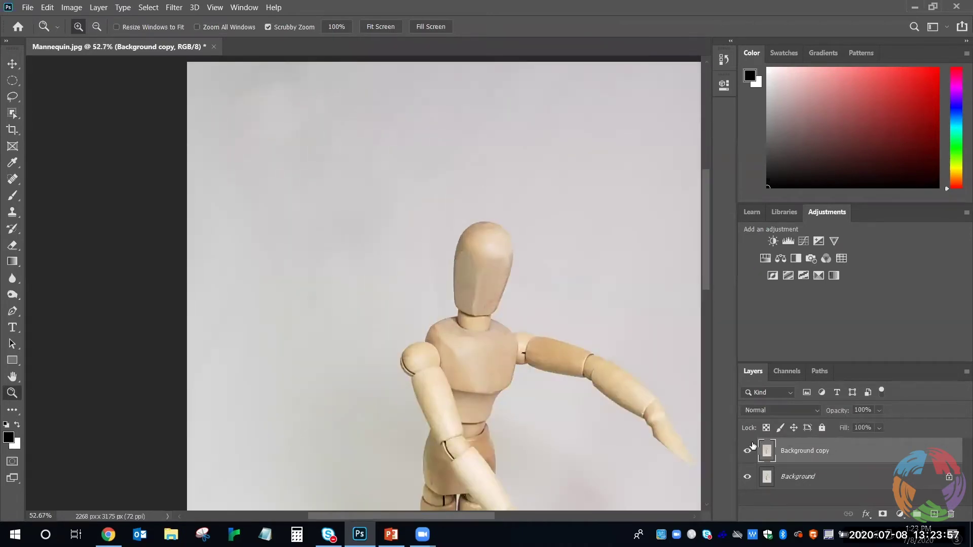
pyautogui.click(748, 452)
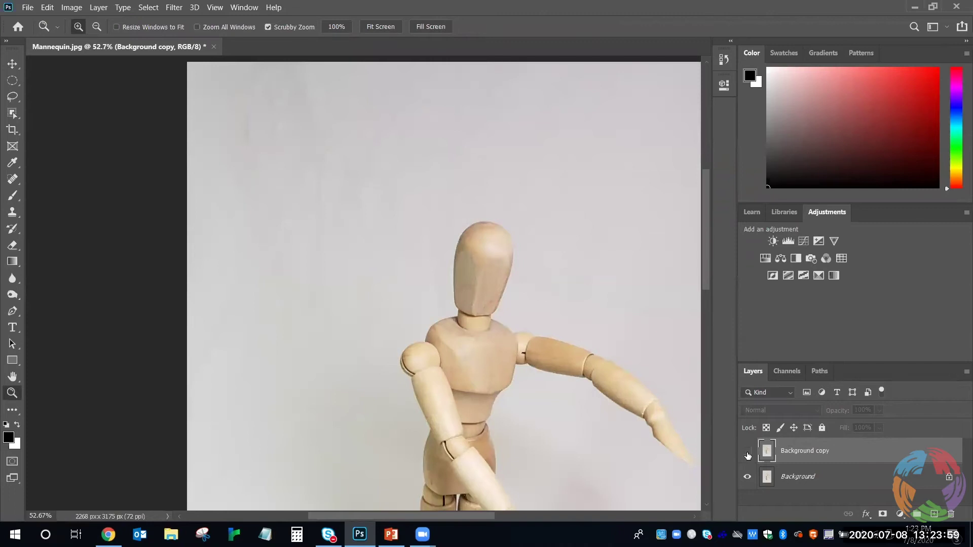
pyautogui.click(748, 452)
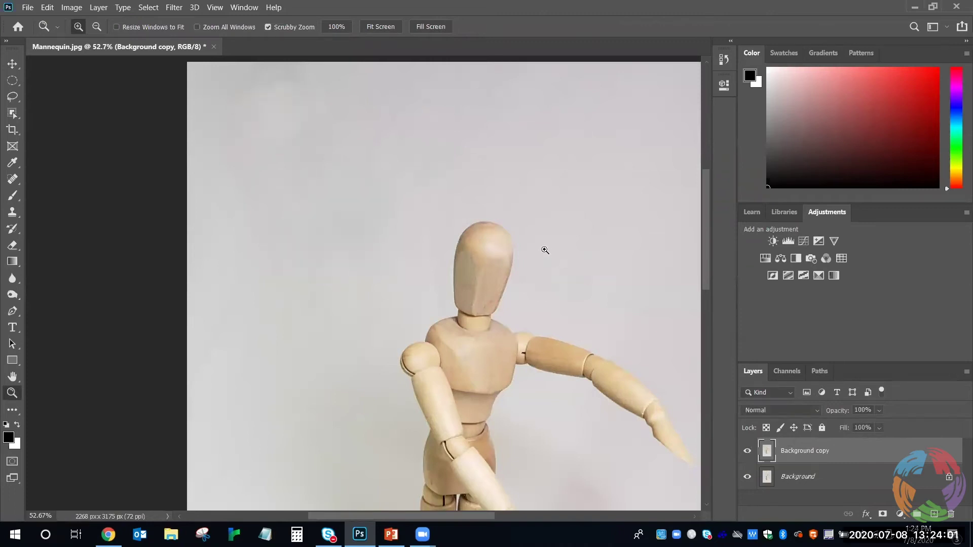
pyautogui.moveTo(529, 232); pyautogui.dragTo(522, 233)
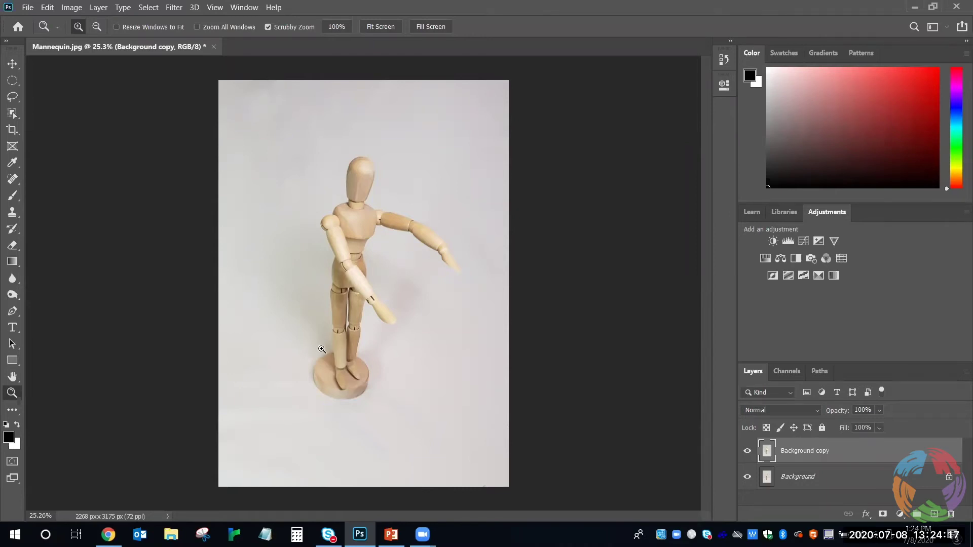
# Open the photo Three point binoculars.jpg from the Phone photos folder.
pyautogui.click(28, 8)
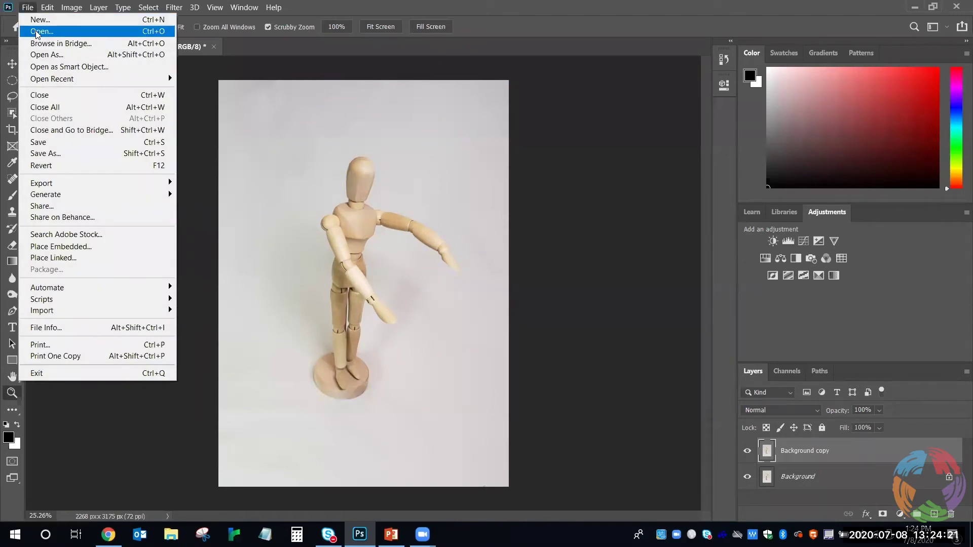
pyautogui.click(36, 33)
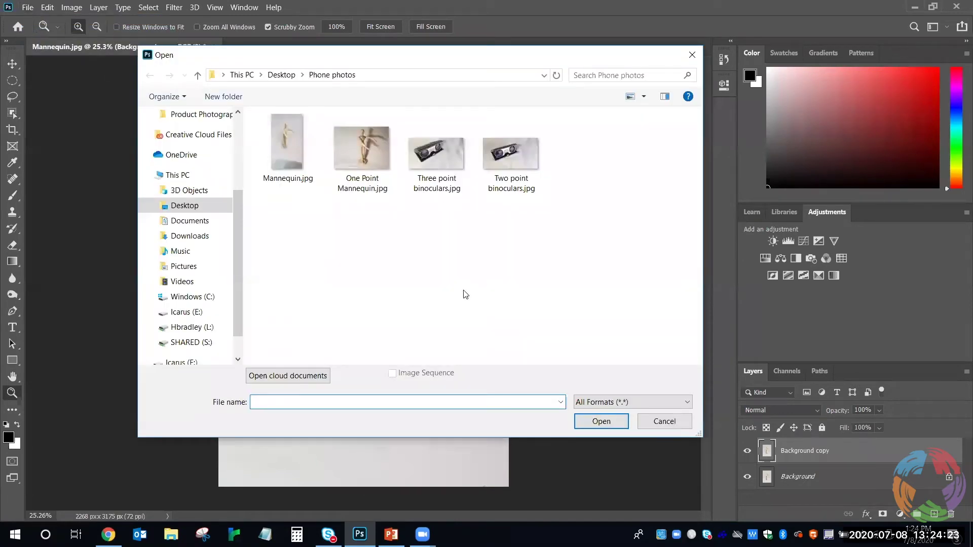
pyautogui.click(433, 158)
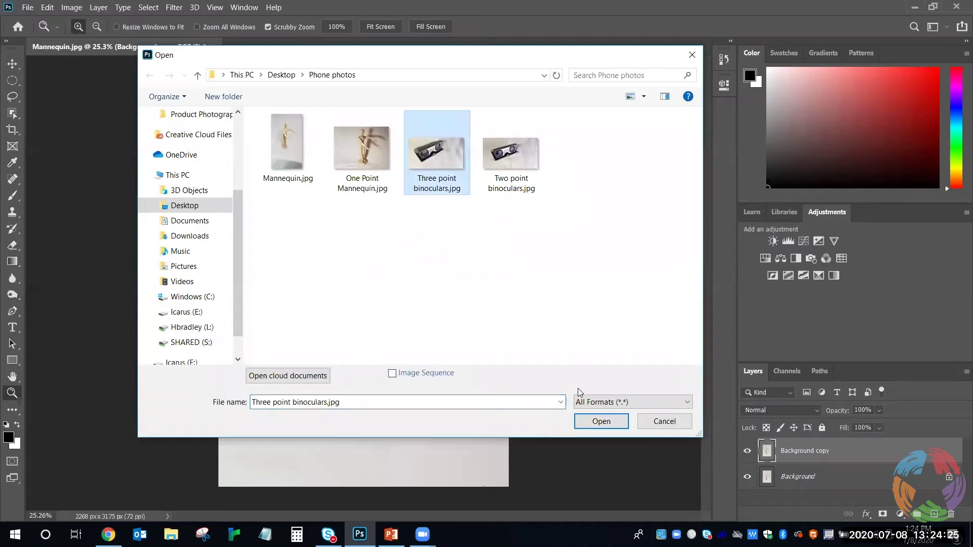
pyautogui.click(601, 422)
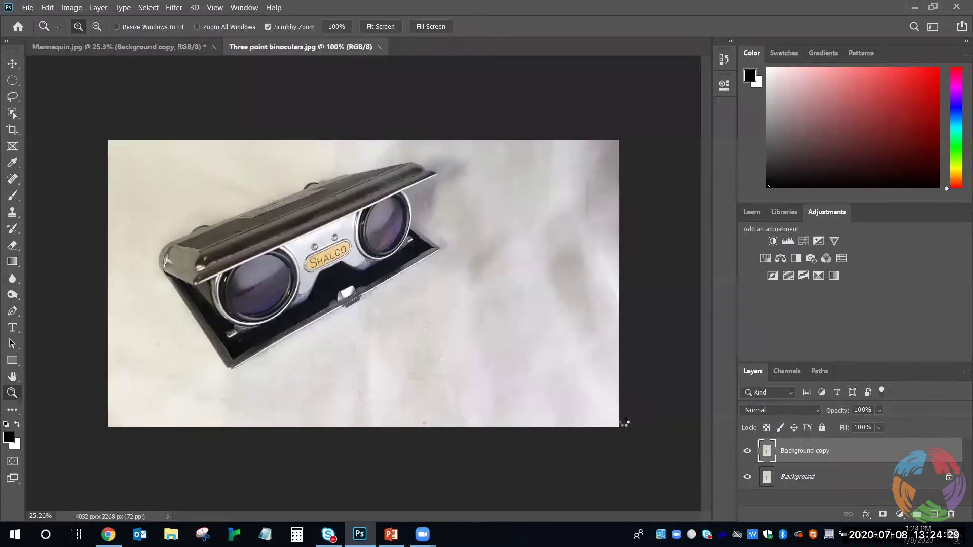
pyautogui.moveTo(209, 157); pyautogui.dragTo(208, 154)
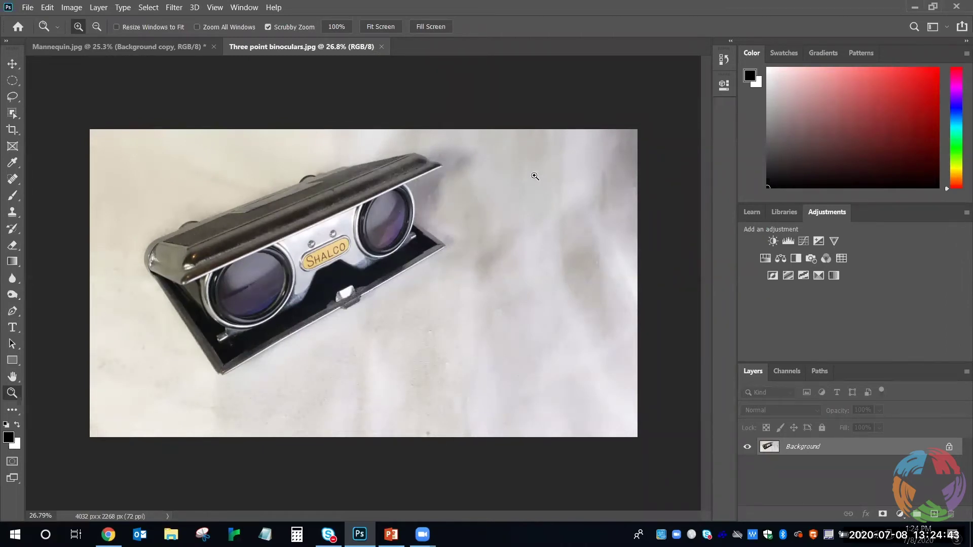
# Crop the photo to a landscape 7:5 ratio around the binoculars, cutting off the empty backdrop on the far right.
pyautogui.click(13, 130)
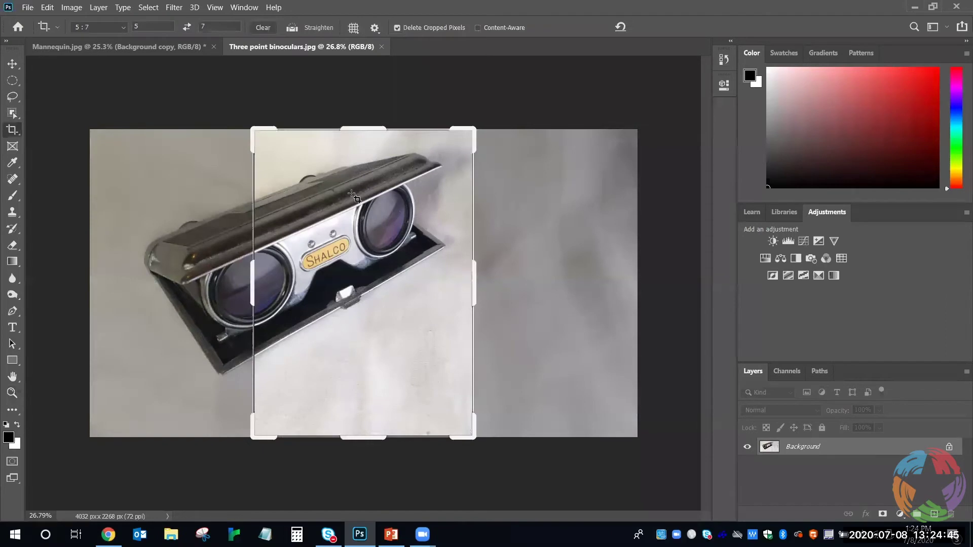
pyautogui.click(186, 27)
pyautogui.moveTo(465, 182); pyautogui.dragTo(507, 181)
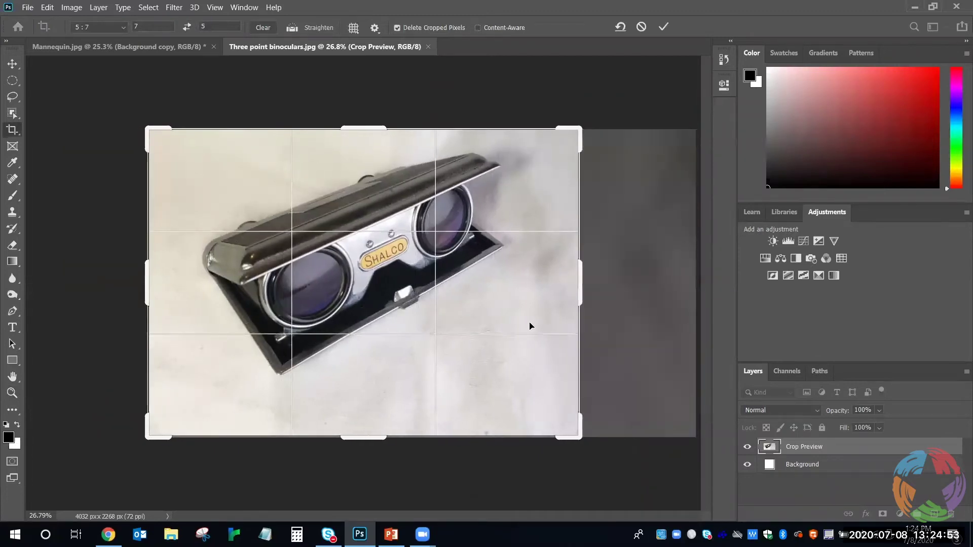
pyautogui.click(663, 27)
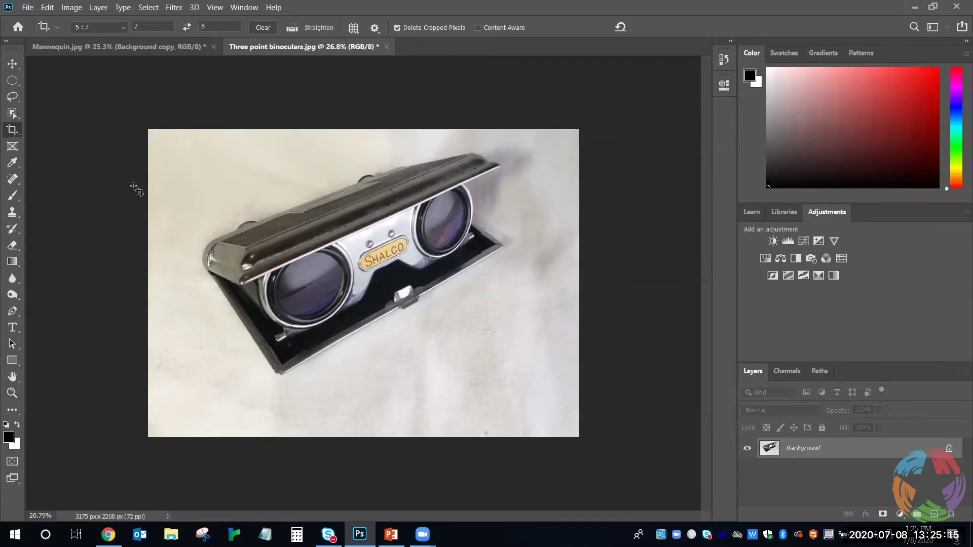
# Draw a Lasso selection around the whole outline of the binoculars.
pyautogui.click(12, 97)
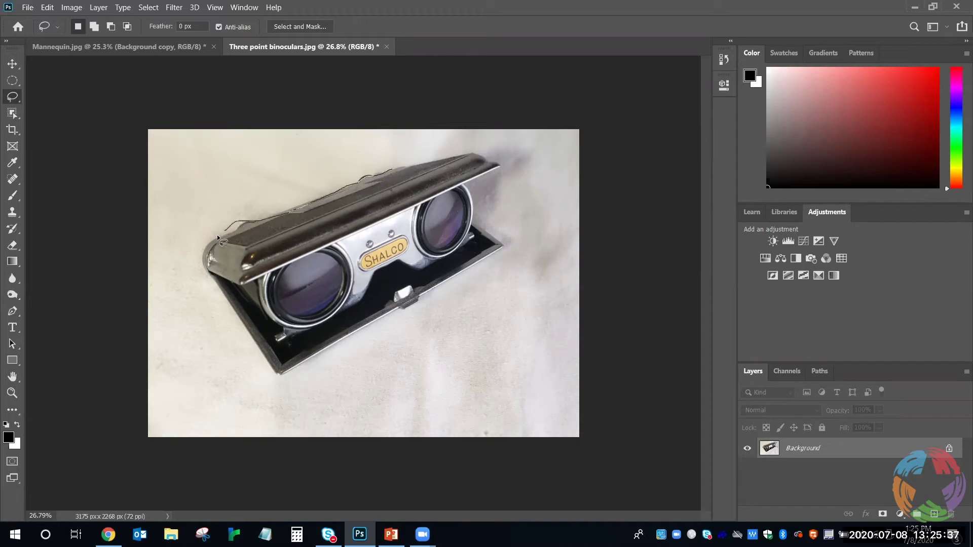
pyautogui.moveTo(203, 255); pyautogui.dragTo(208, 272)
pyautogui.moveTo(278, 374); pyautogui.dragTo(296, 366)
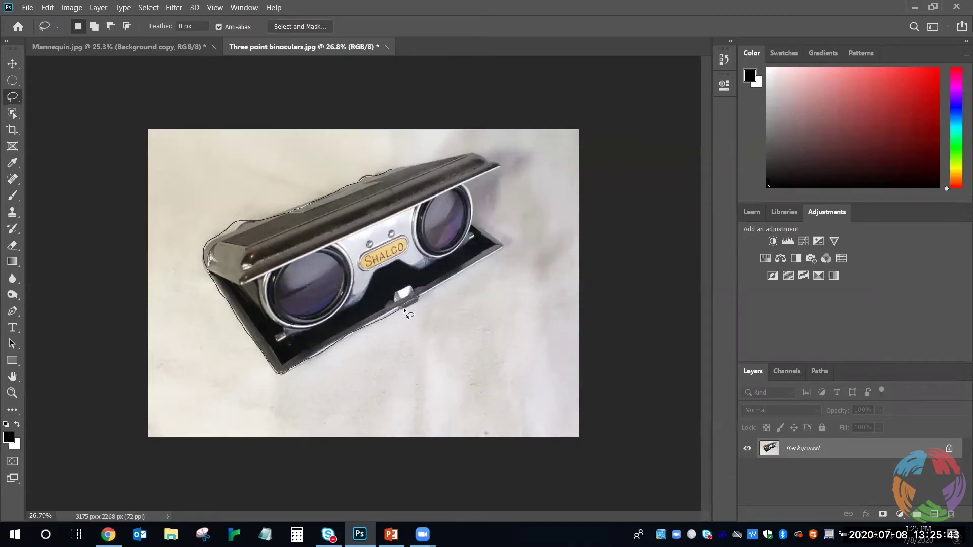
pyautogui.moveTo(421, 296); pyautogui.dragTo(504, 249)
pyautogui.moveTo(387, 169); pyautogui.dragTo(388, 169)
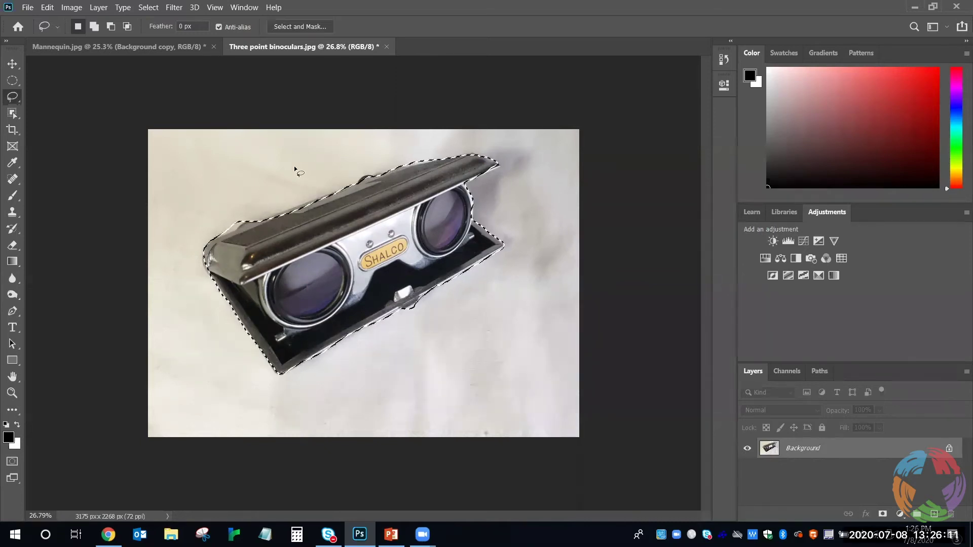
# Refine the Lasso selection along the case's upper edge and right lens, and invert it to select the background.
pyautogui.press('alt')
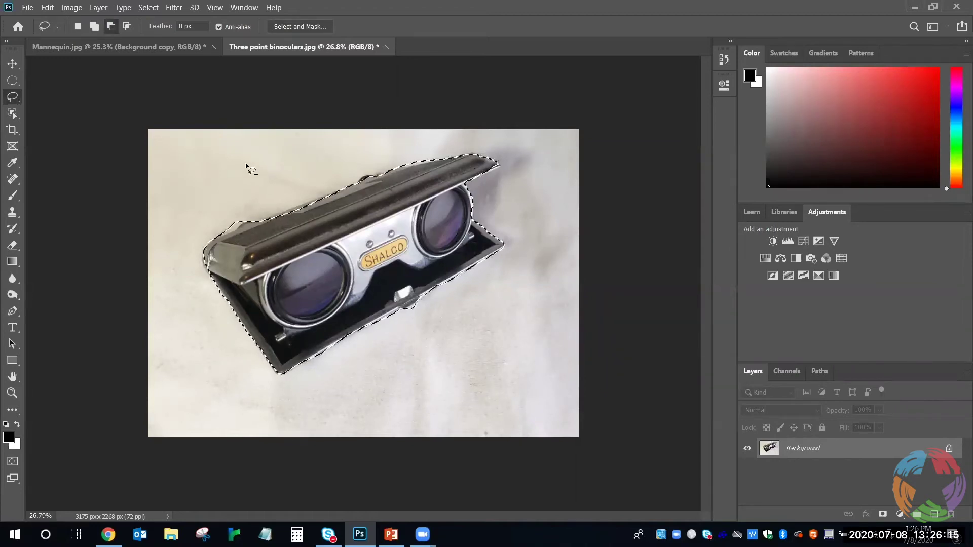
pyautogui.moveTo(240, 224)
pyautogui.mouseDown()
pyautogui.moveTo(227, 241)
pyautogui.moveTo(213, 234)
pyautogui.moveTo(233, 217)
pyautogui.moveTo(256, 222)
pyautogui.mouseUp()
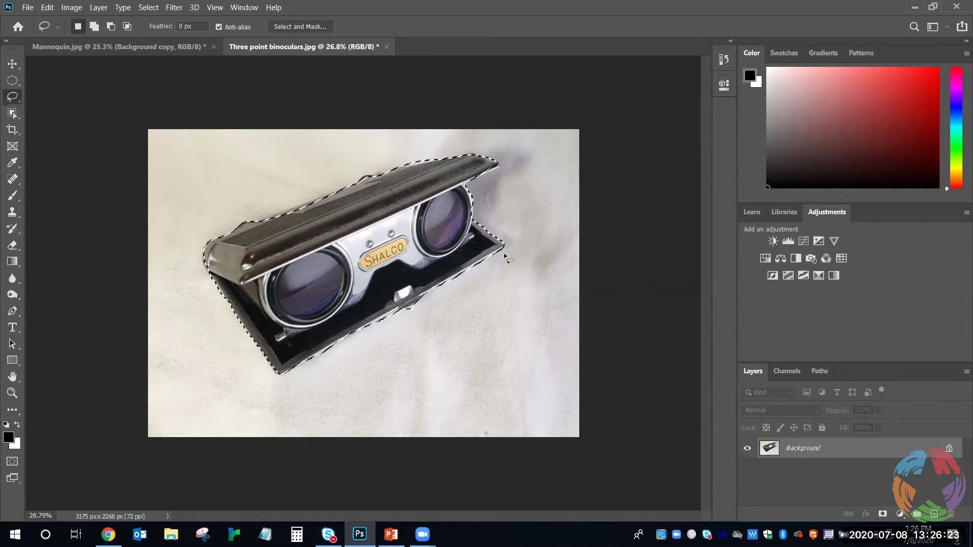
pyautogui.press('alt')
pyautogui.press('shift')
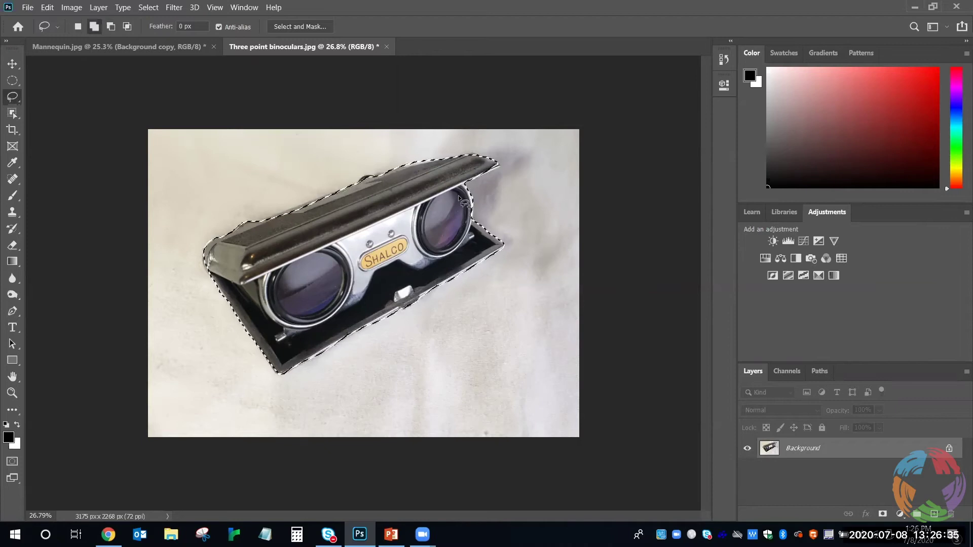
pyautogui.moveTo(476, 203)
pyautogui.mouseDown()
pyautogui.moveTo(456, 224)
pyautogui.moveTo(459, 199)
pyautogui.moveTo(492, 202)
pyautogui.moveTo(490, 211)
pyautogui.moveTo(474, 195)
pyautogui.mouseUp()
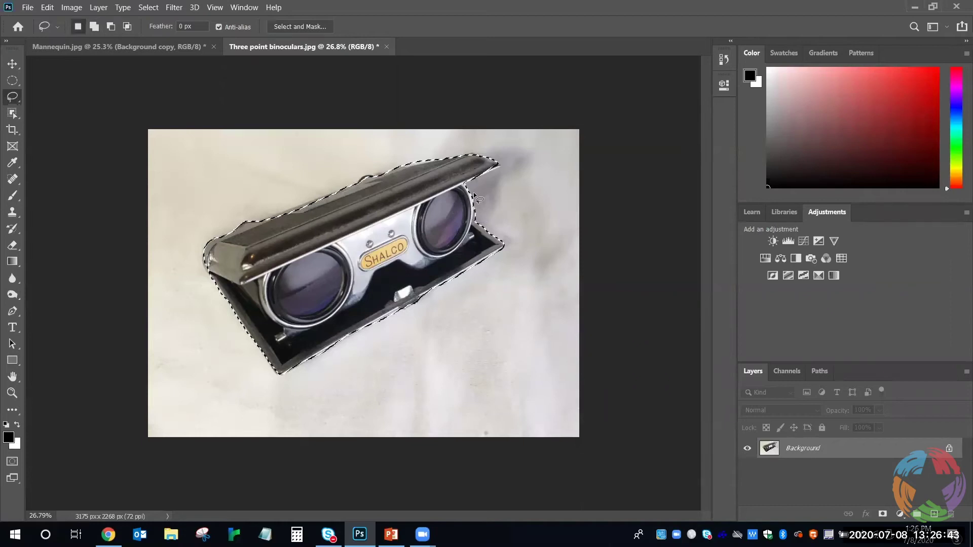
pyautogui.moveTo(376, 182)
pyautogui.mouseDown()
pyautogui.moveTo(363, 185)
pyautogui.moveTo(370, 175)
pyautogui.mouseUp()
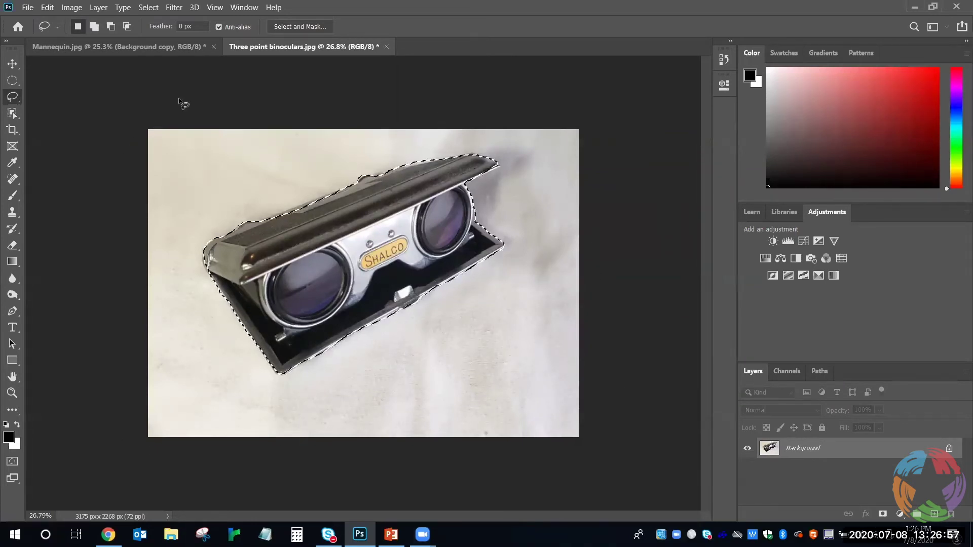
pyautogui.rightClick(361, 212)
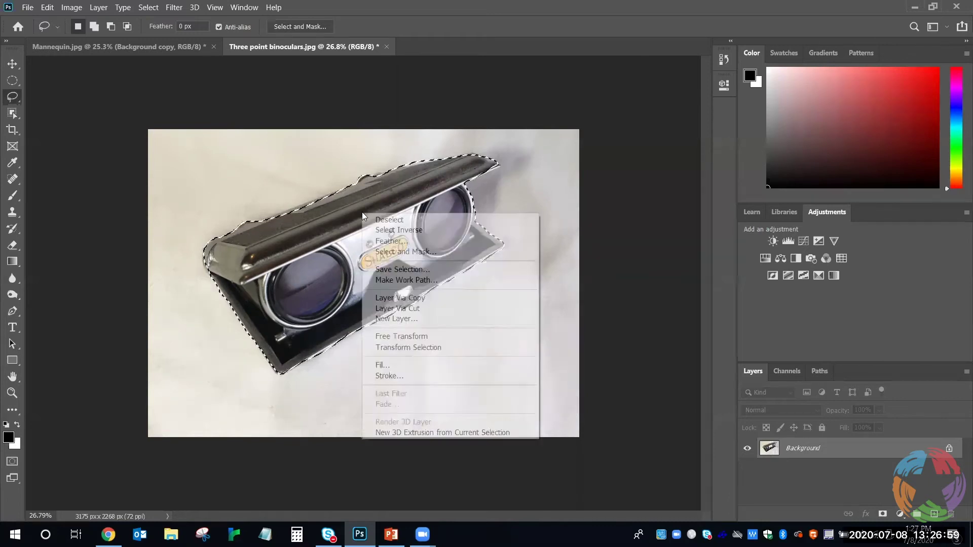
pyautogui.click(389, 229)
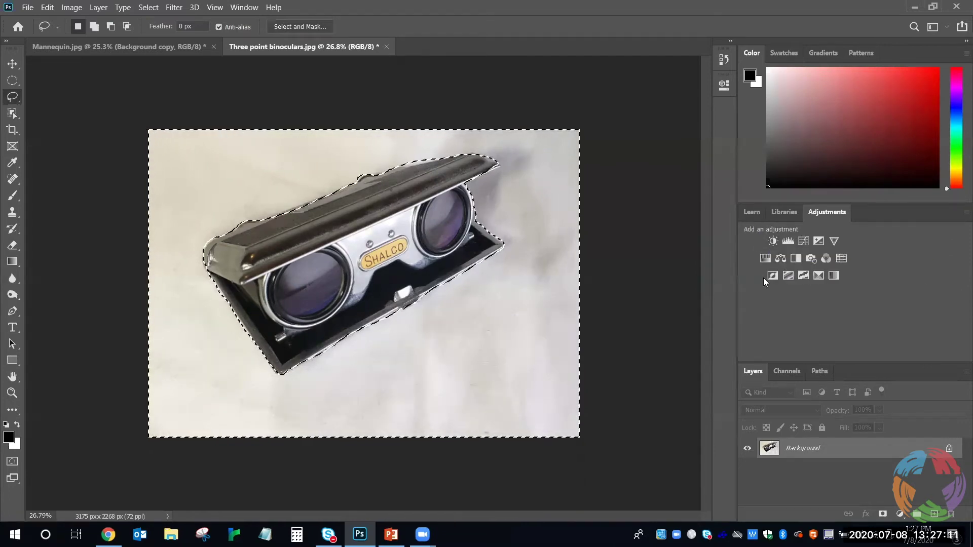
# Try darkening the selected background with a Brightness/Contrast adjustment at brightness -150.
pyautogui.click(723, 85)
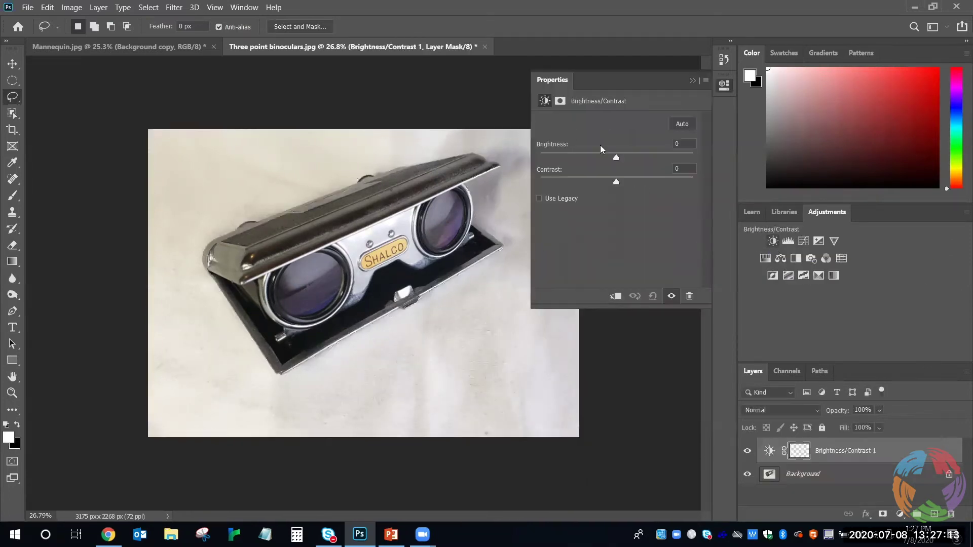
pyautogui.moveTo(615, 157); pyautogui.dragTo(531, 171)
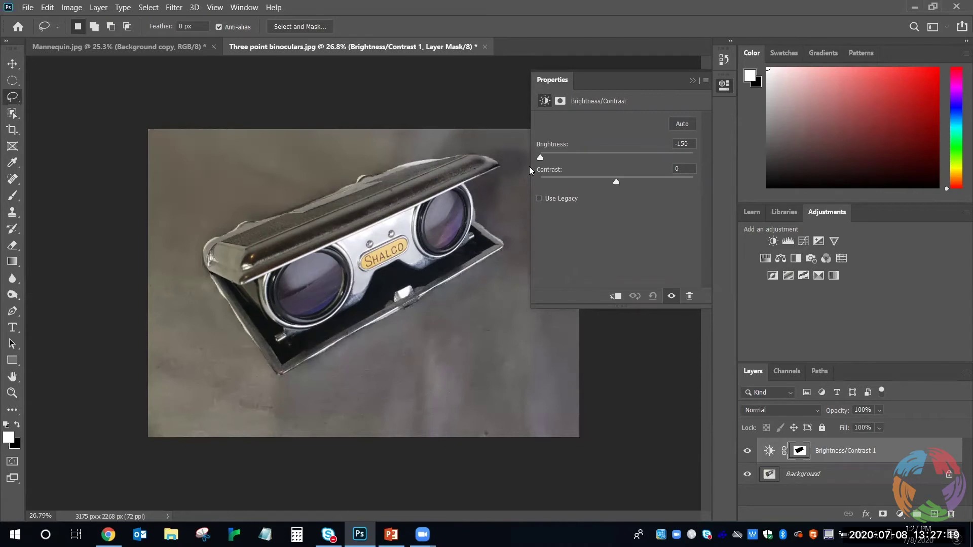
pyautogui.moveTo(531, 170); pyautogui.dragTo(600, 172)
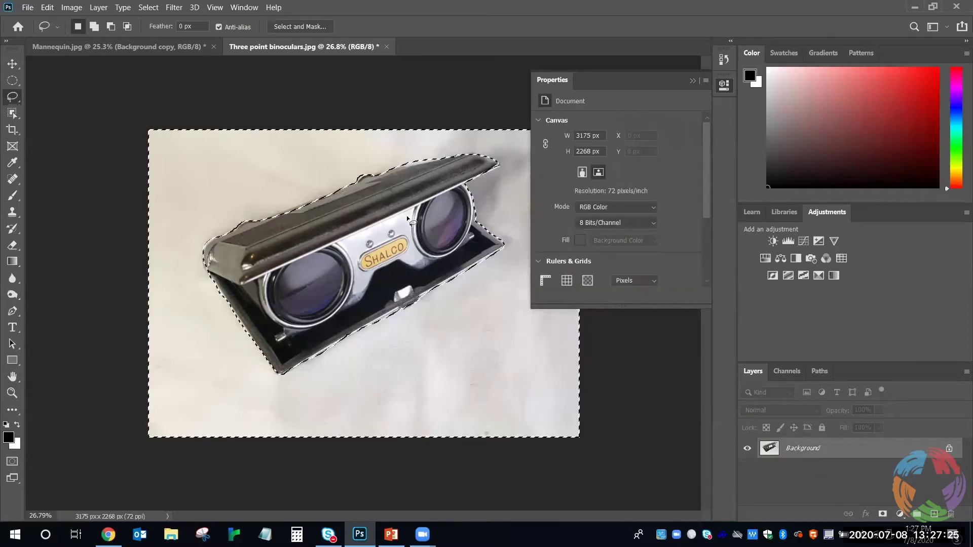
# Feather the background selection by 5 pixels.
pyautogui.rightClick(408, 201)
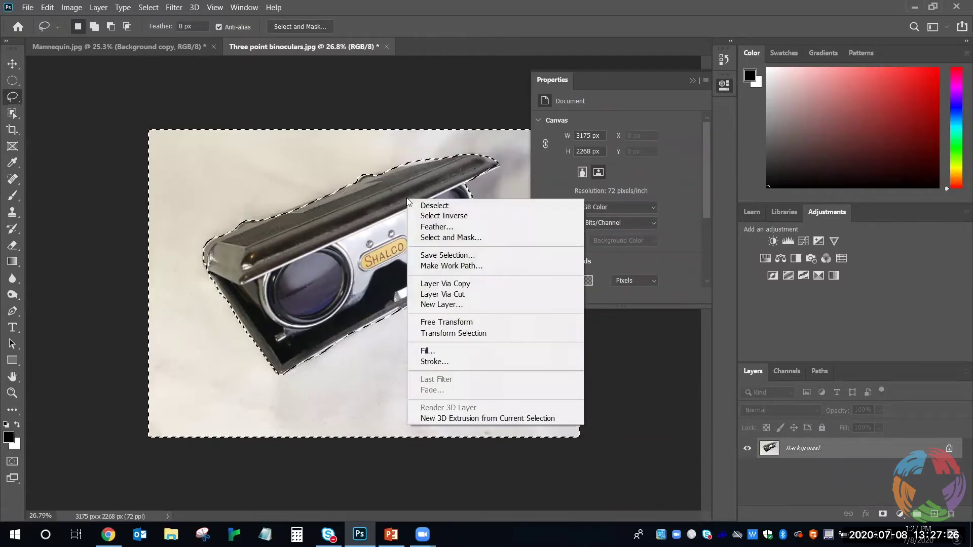
pyautogui.click(429, 230)
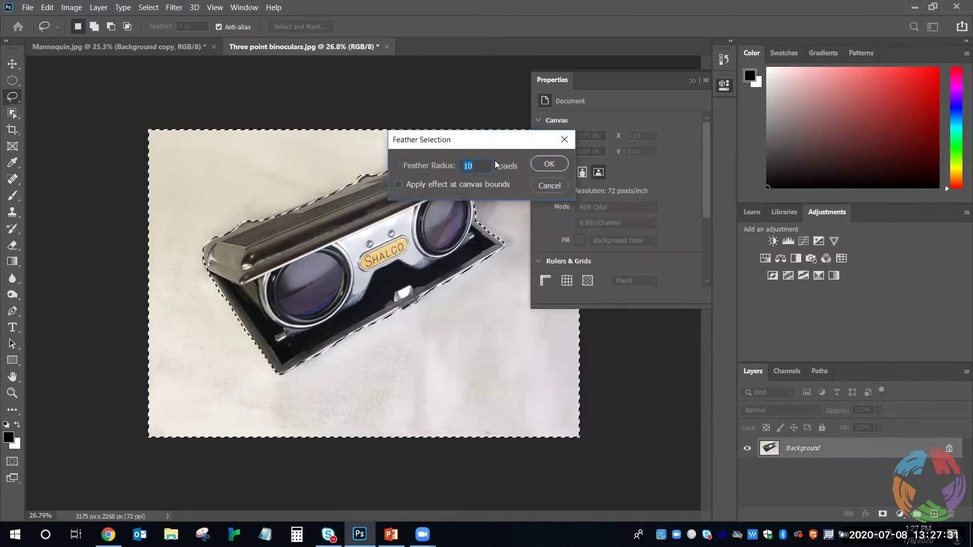
pyautogui.write('5')
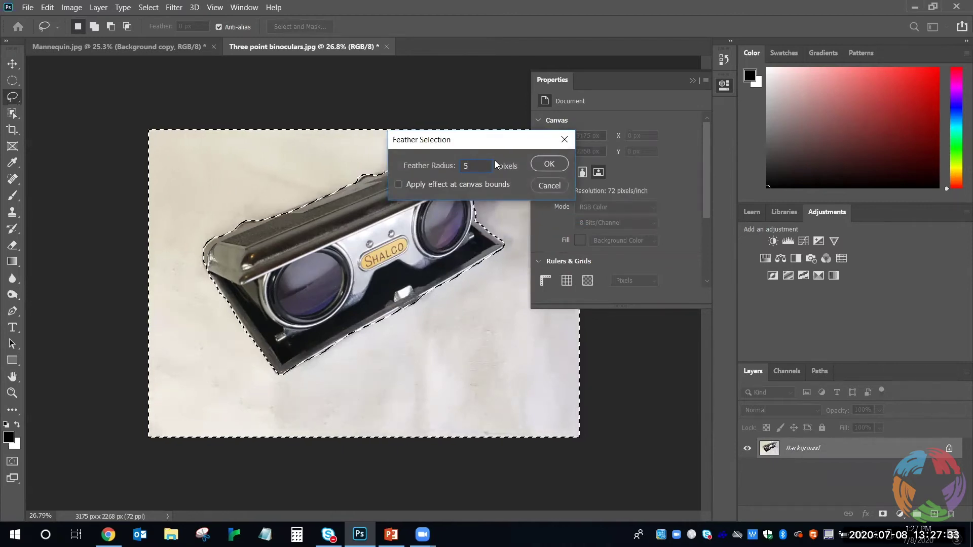
pyautogui.press('Return')
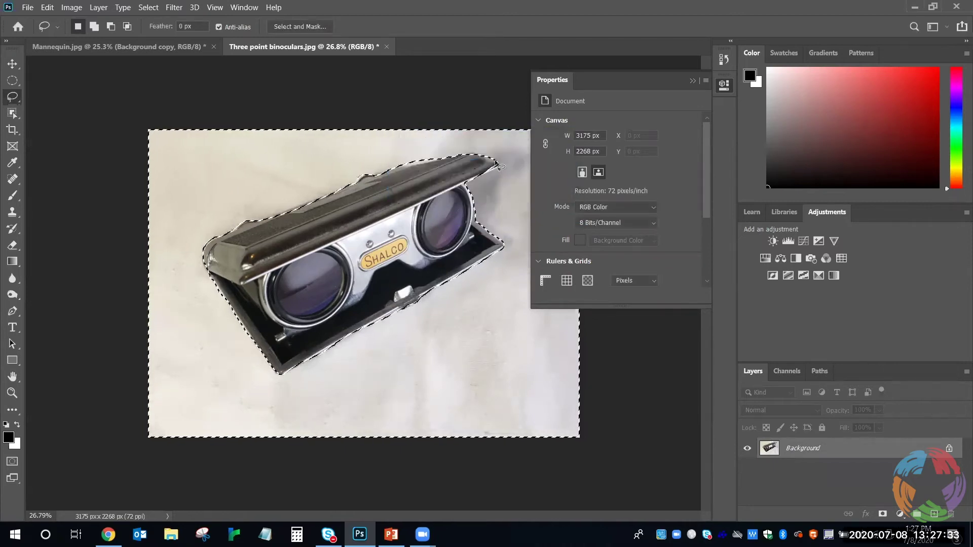
# Add a Brightness/Contrast adjustment layer for the selected background with brightness 18.
pyautogui.click(772, 241)
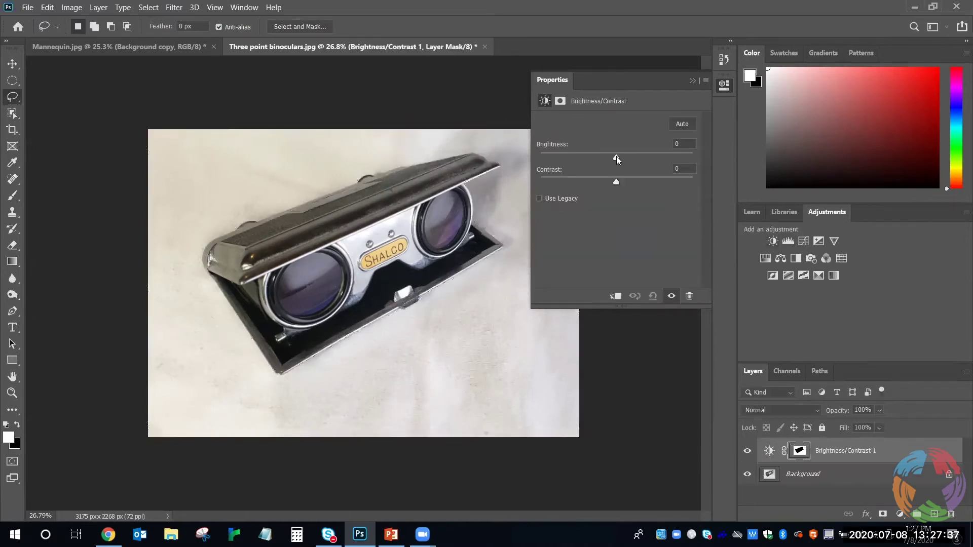
pyautogui.moveTo(618, 158); pyautogui.dragTo(624, 159)
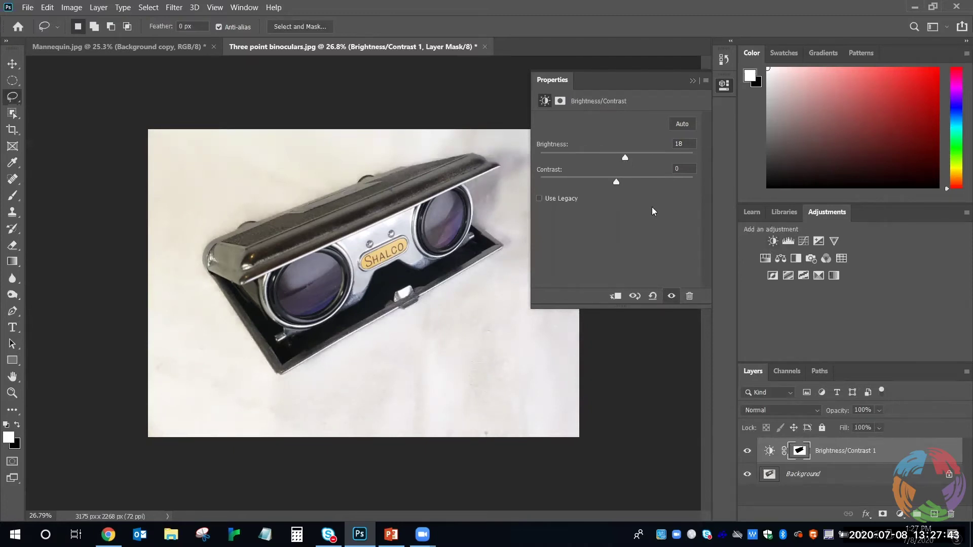
pyautogui.moveTo(626, 157); pyautogui.dragTo(625, 158)
pyautogui.click(692, 80)
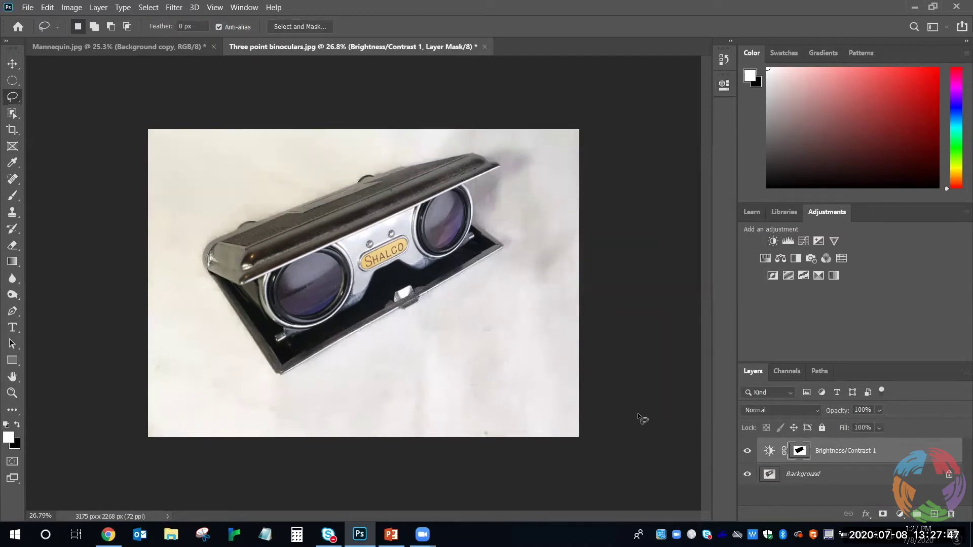
# Compare the photo with the Brightness/Contrast 1 layer hidden and shown, and raise the layer's brightness to 23.
pyautogui.click(748, 453)
pyautogui.click(748, 454)
pyautogui.click(727, 86)
pyautogui.moveTo(624, 157); pyautogui.dragTo(629, 158)
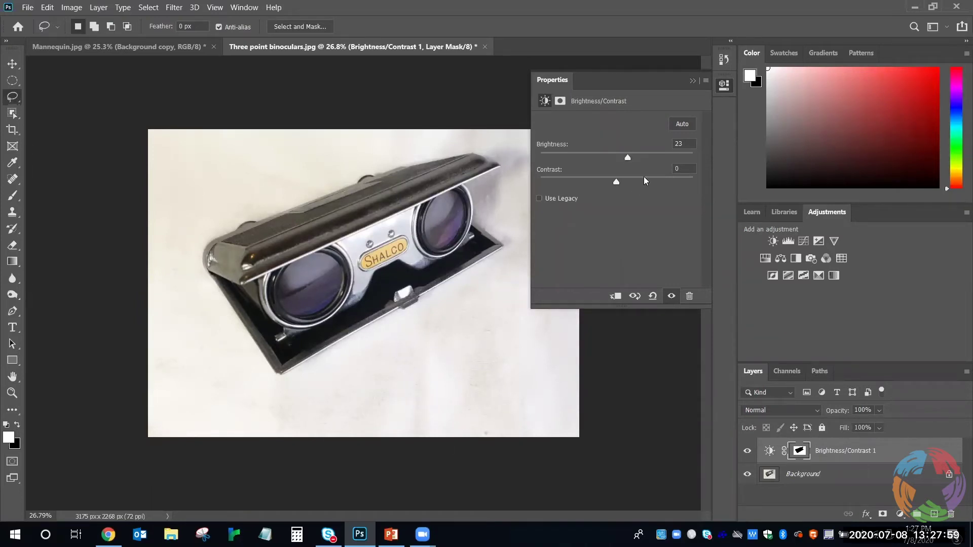
pyautogui.click(693, 81)
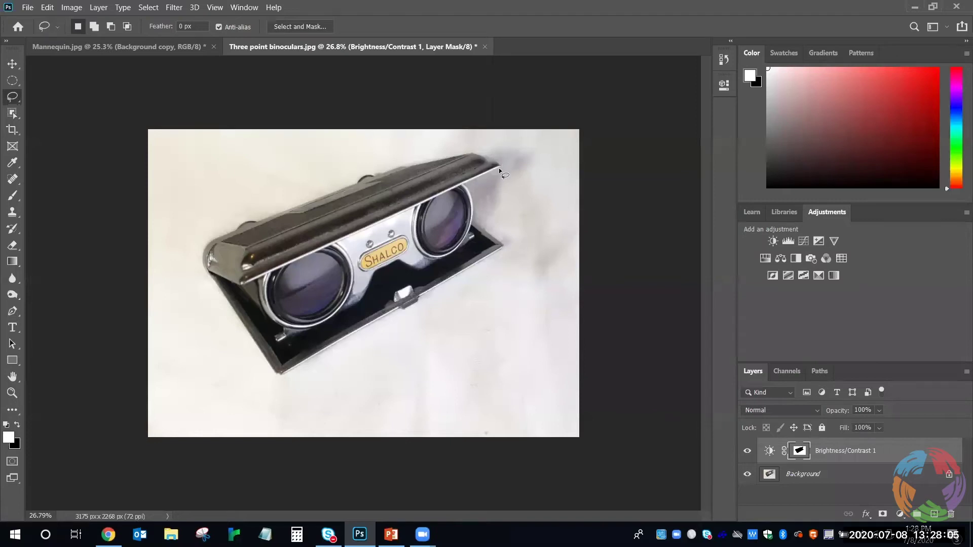
# Select the dark shadow beside the binoculars' right end with the Lasso and feather the selection by 5 pixels.
pyautogui.moveTo(488, 156)
pyautogui.mouseDown()
pyautogui.moveTo(463, 185)
pyautogui.moveTo(473, 220)
pyautogui.moveTo(508, 243)
pyautogui.moveTo(489, 220)
pyautogui.moveTo(501, 180)
pyautogui.moveTo(525, 158)
pyautogui.moveTo(485, 152)
pyautogui.mouseUp()
pyautogui.press('shift')
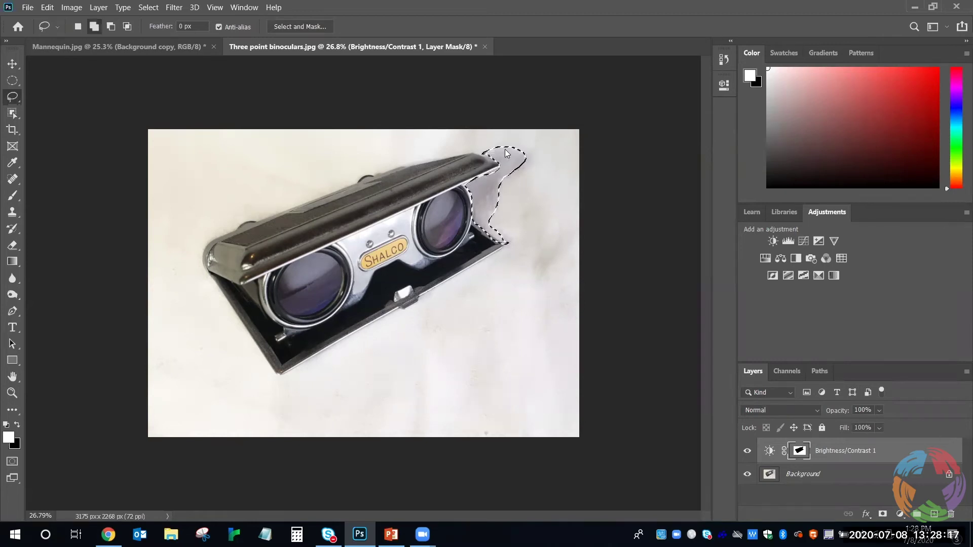
pyautogui.rightClick(506, 151)
pyautogui.click(544, 177)
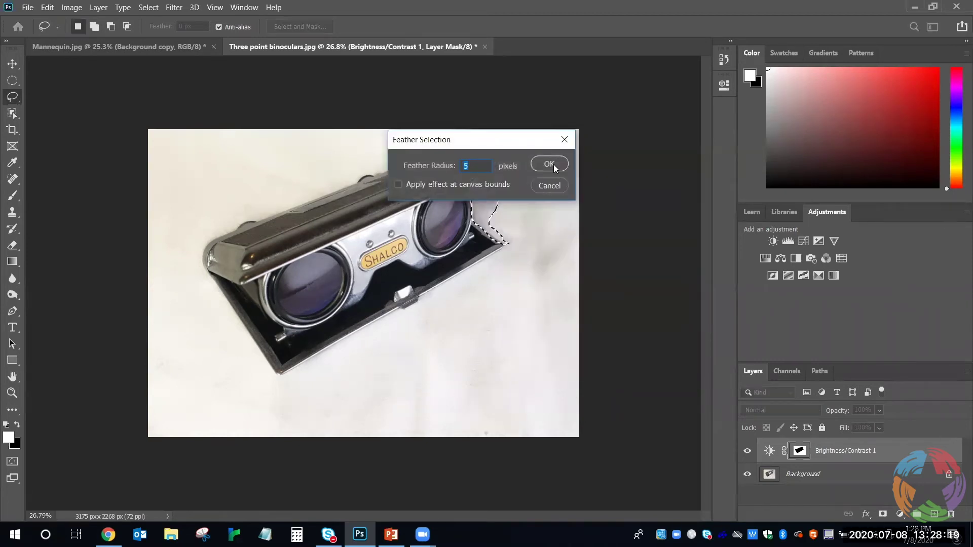
pyautogui.click(552, 163)
# Try brightening the selected shadow with a second Brightness/Contrast adjustment at brightness 18, and undo it.
pyautogui.click(772, 241)
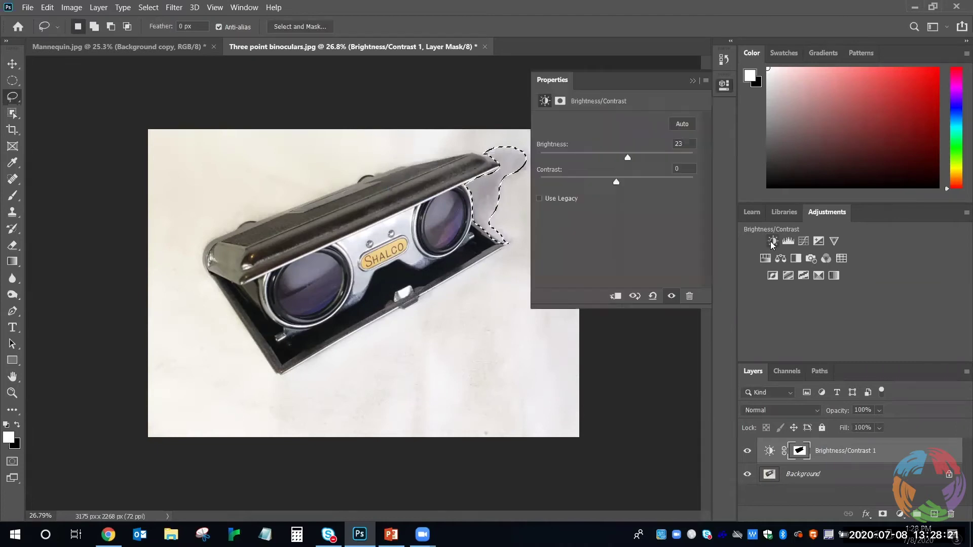
pyautogui.moveTo(616, 157); pyautogui.dragTo(626, 160)
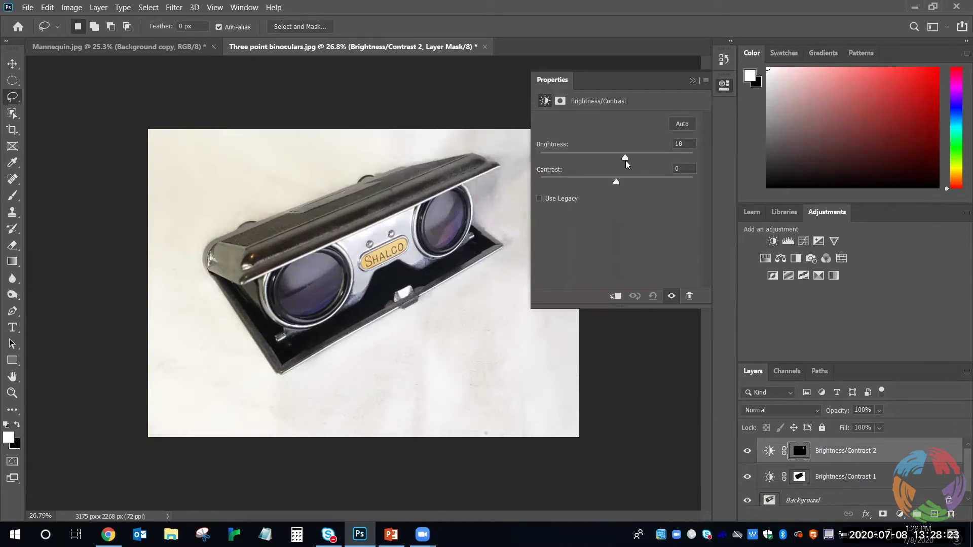
pyautogui.hotkey('ctrl', 'z')
pyautogui.hotkey('ctrl', 'z')
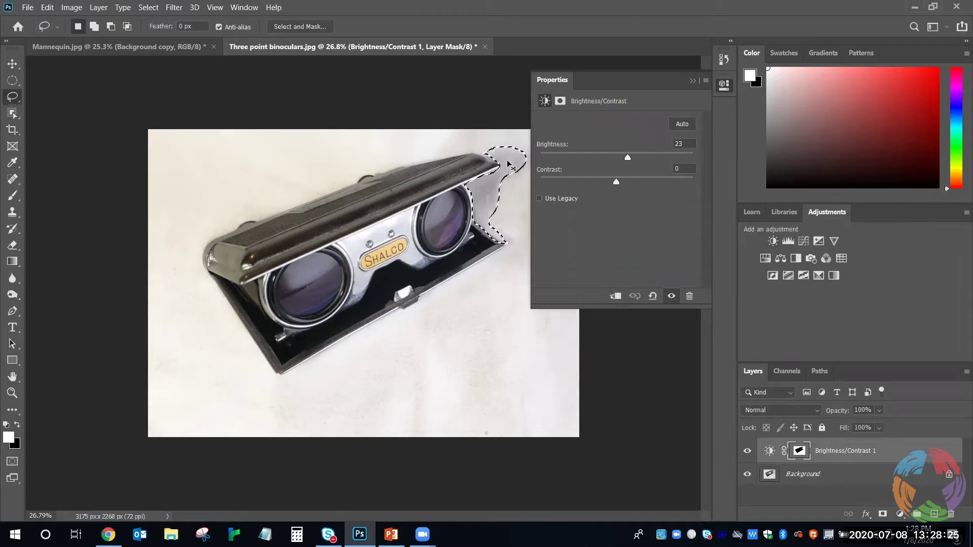
# Feather the lassoed shadow selection beside the binoculars' right end by 10 pixels.
pyautogui.rightClick(511, 161)
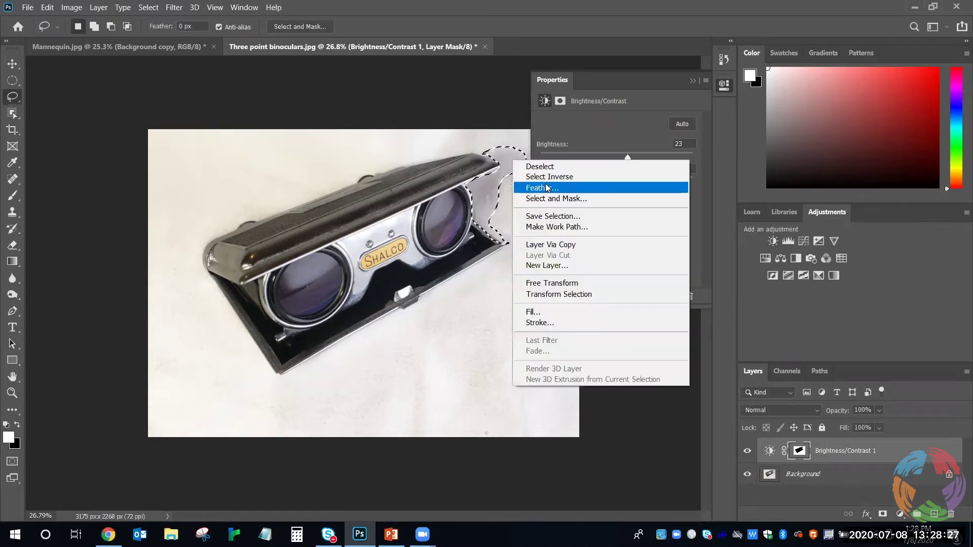
pyautogui.click(548, 189)
pyautogui.write('10')
pyautogui.click(549, 164)
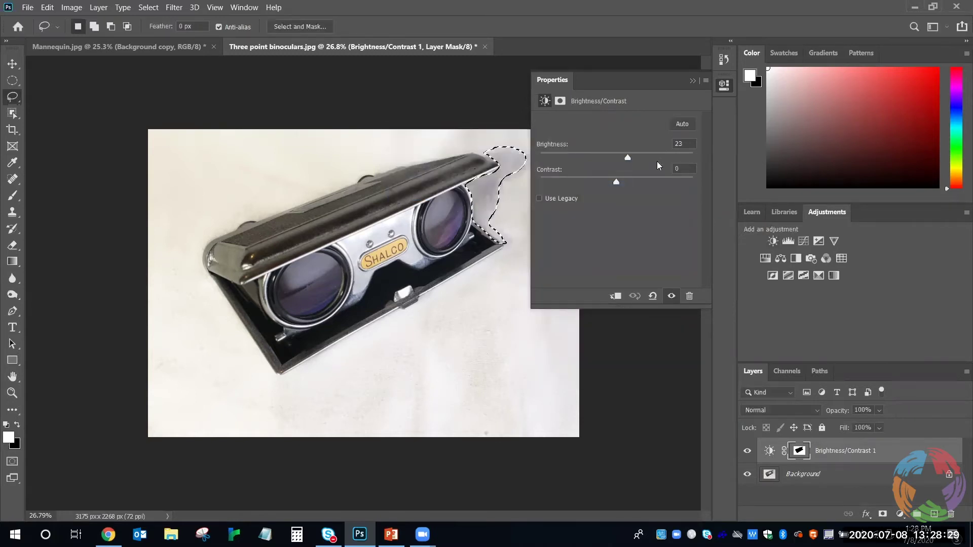
# Add a second Brightness/Contrast adjustment layer for the feathered shadow selection with brightness 13.
pyautogui.click(773, 241)
pyautogui.click(615, 157)
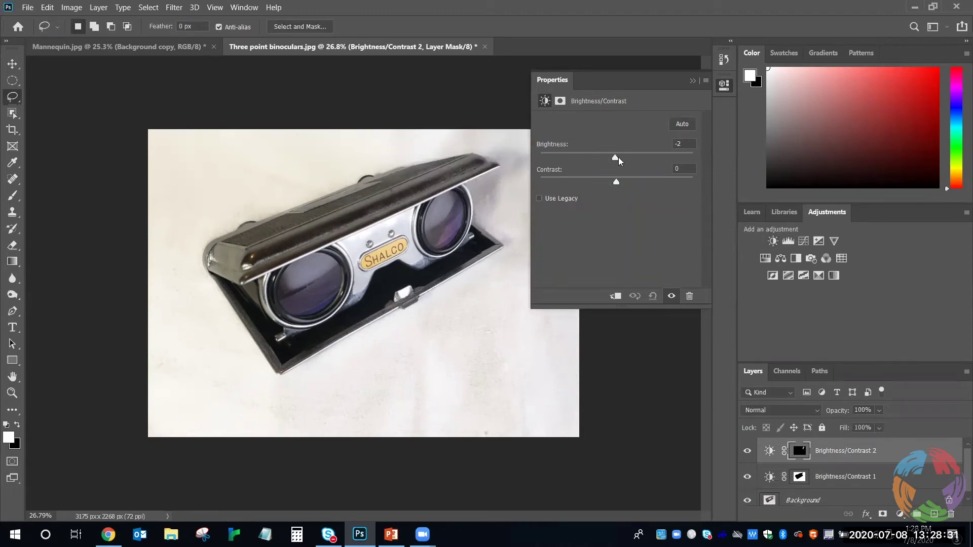
pyautogui.moveTo(620, 158); pyautogui.dragTo(623, 159)
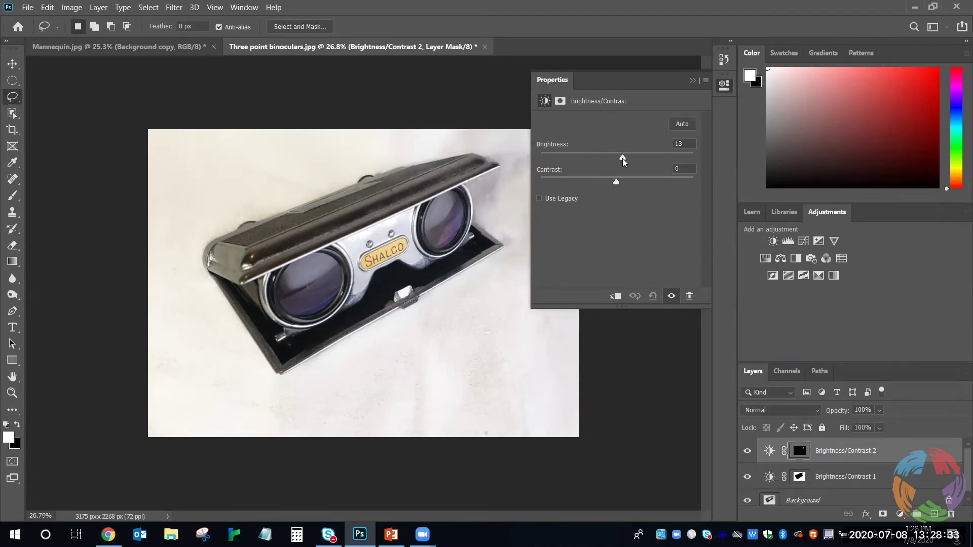
pyautogui.click(692, 80)
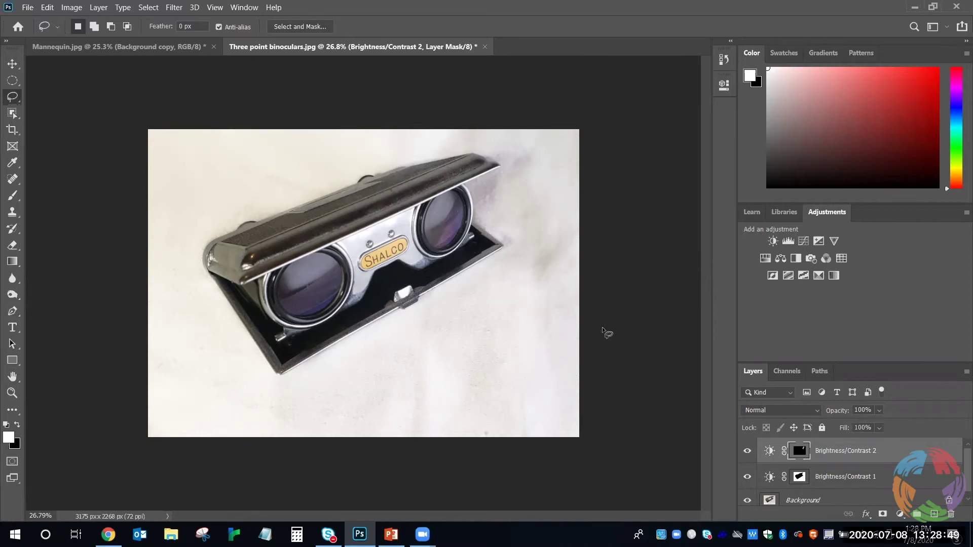
# Add a Color Balance adjustment layer with midtones Yellow-Blue at +11, and compare the photo with the layer hidden and shown.
pyautogui.click(781, 259)
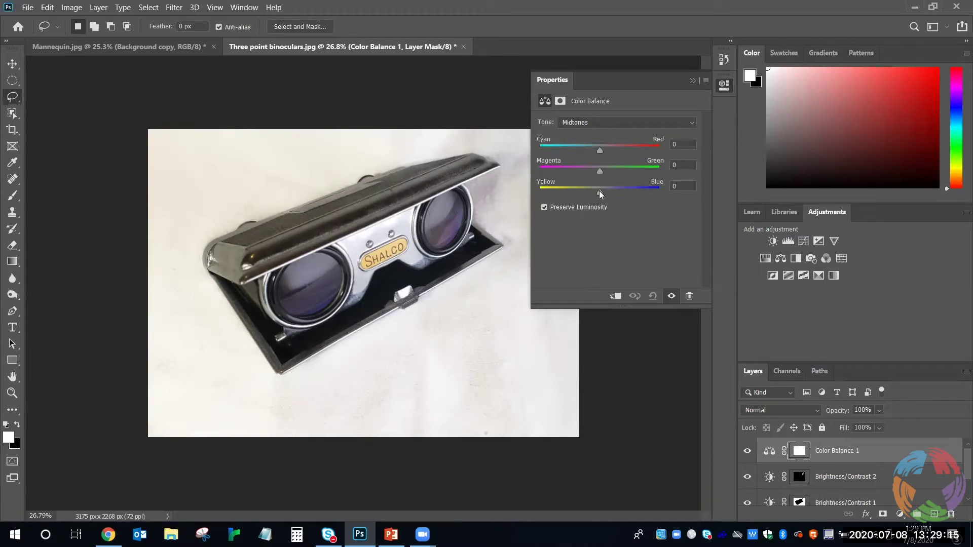
pyautogui.moveTo(599, 191); pyautogui.dragTo(606, 192)
pyautogui.click(747, 451)
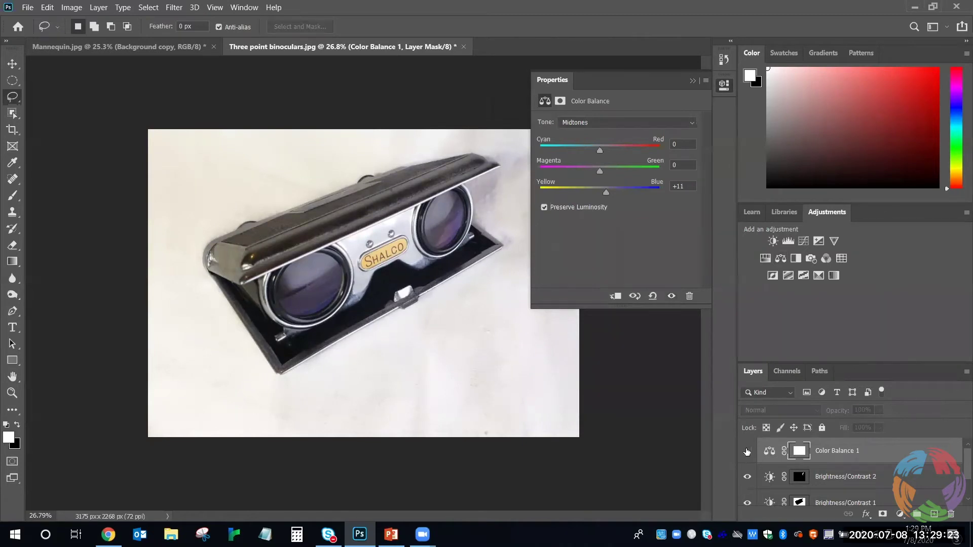
pyautogui.click(748, 451)
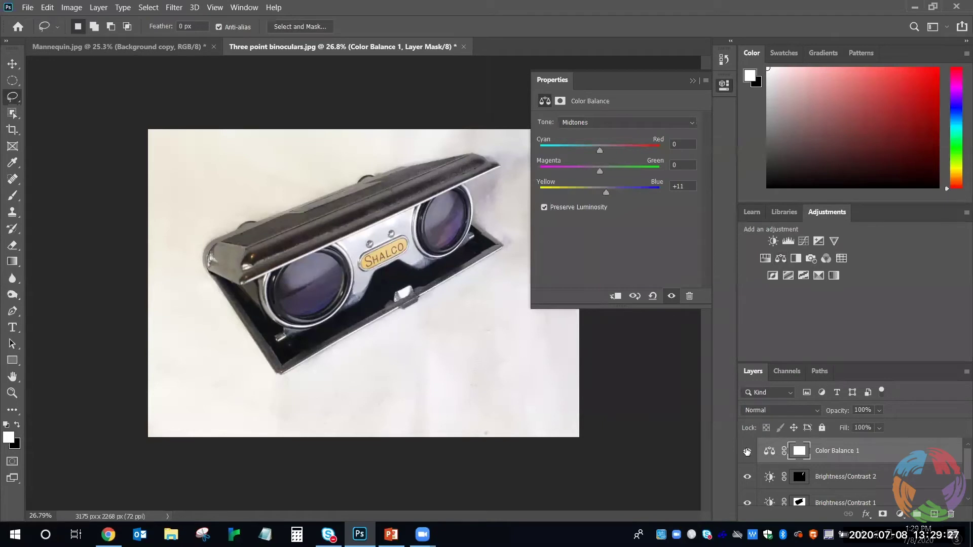
pyautogui.click(747, 451)
pyautogui.press('z')
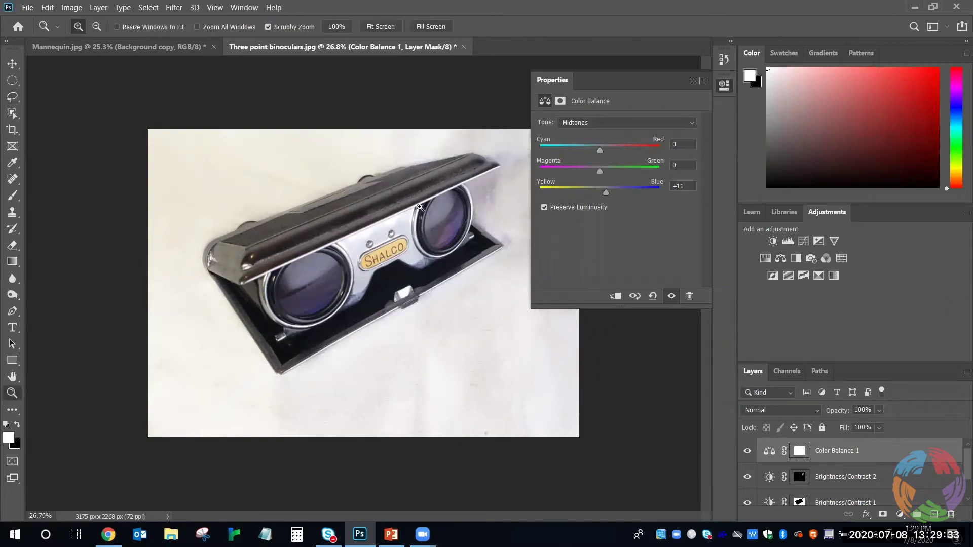
pyautogui.moveTo(421, 208); pyautogui.dragTo(408, 205)
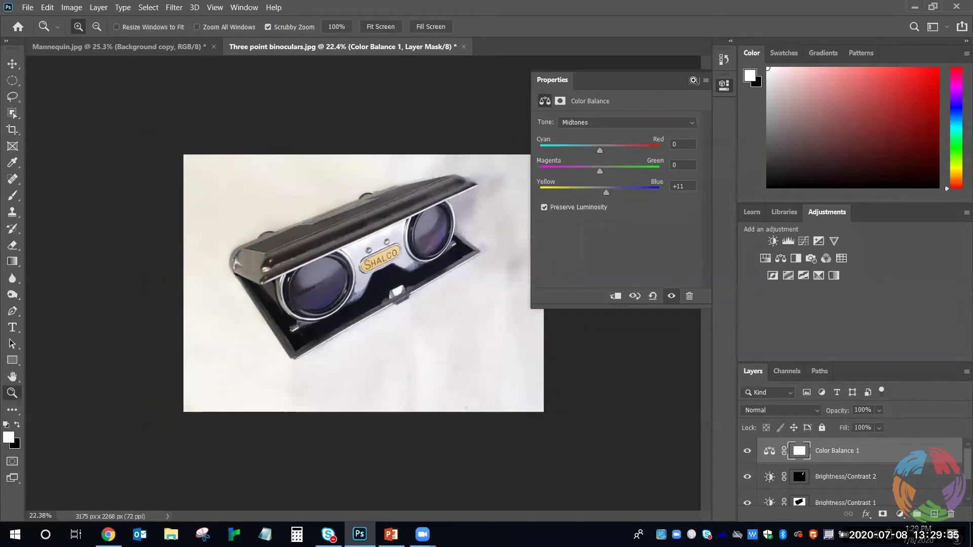
pyautogui.click(693, 80)
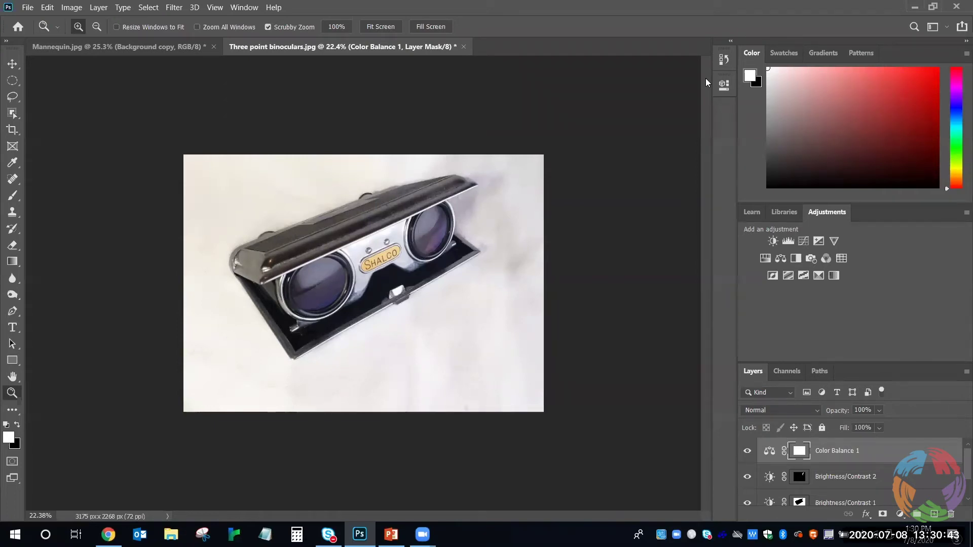
pyautogui.hotkey('ctrl', '+')
pyautogui.hotkey('ctrl', '-')
pyautogui.hotkey('ctrl', '+')
pyautogui.hotkey('ctrl', '+')
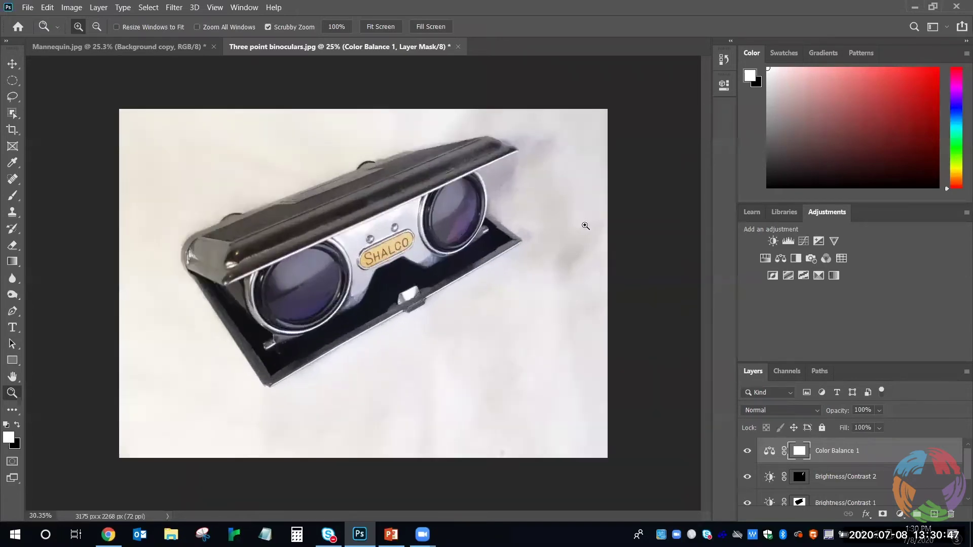
pyautogui.hotkey('ctrl', '-')
pyautogui.hotkey('ctrl', '-')
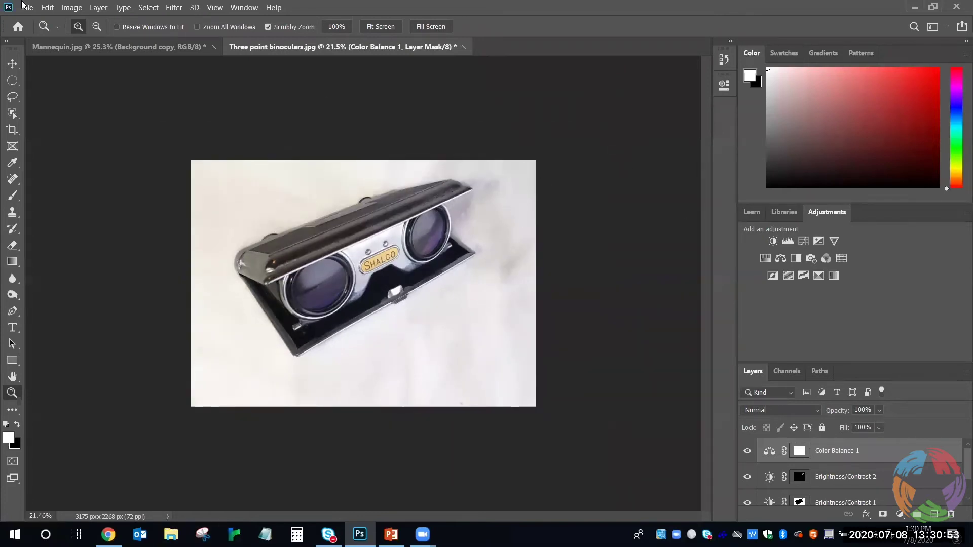
pyautogui.hotkey('ctrl', 'o')
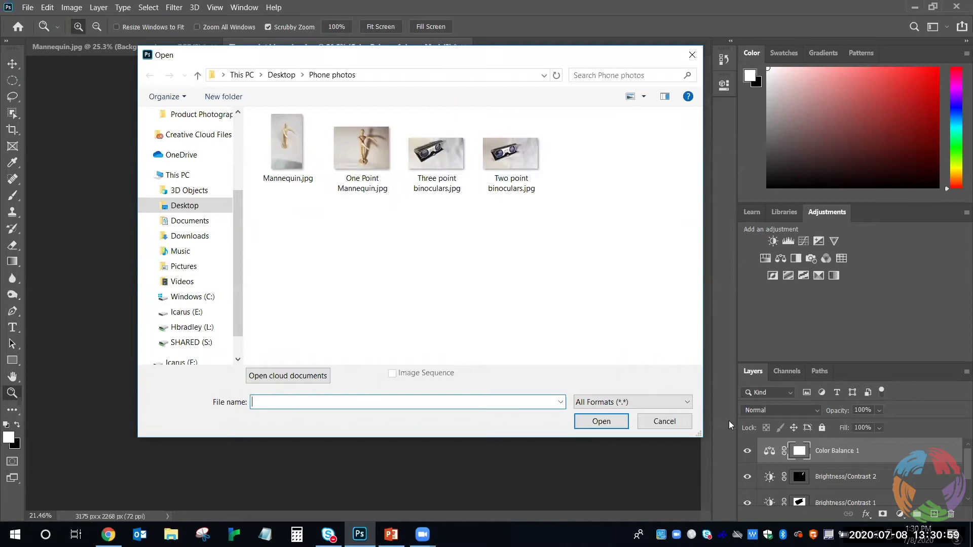
pyautogui.click(665, 421)
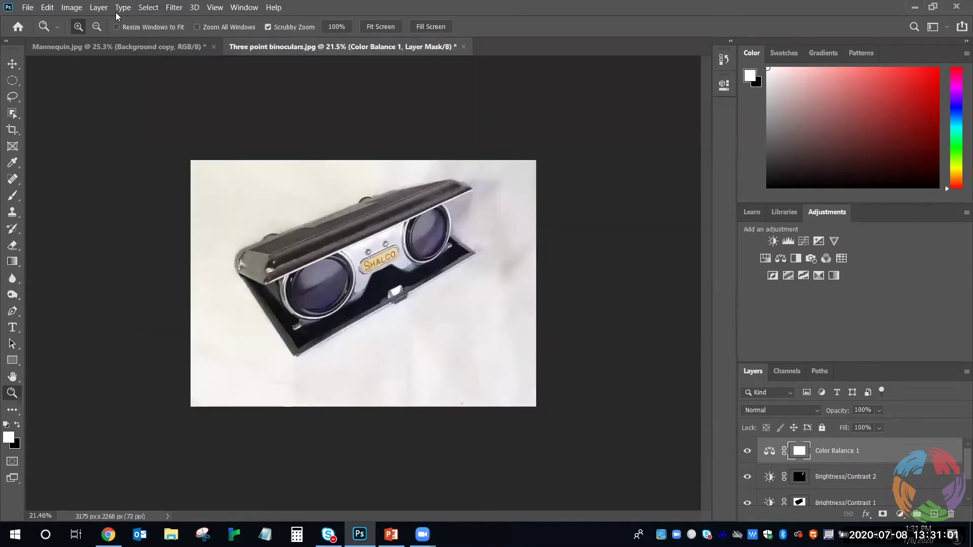
pyautogui.click(137, 46)
pyautogui.click(342, 48)
# Open 3_DSLR Three Point.JPG from the 1 Antique Binoculars folder in DSLR photos on the Desktop.
pyautogui.click(28, 7)
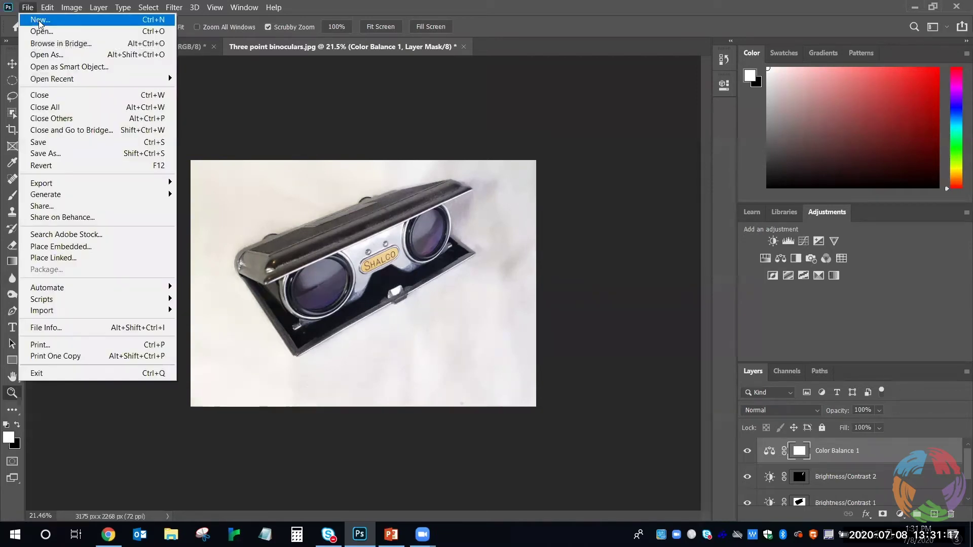
pyautogui.click(42, 32)
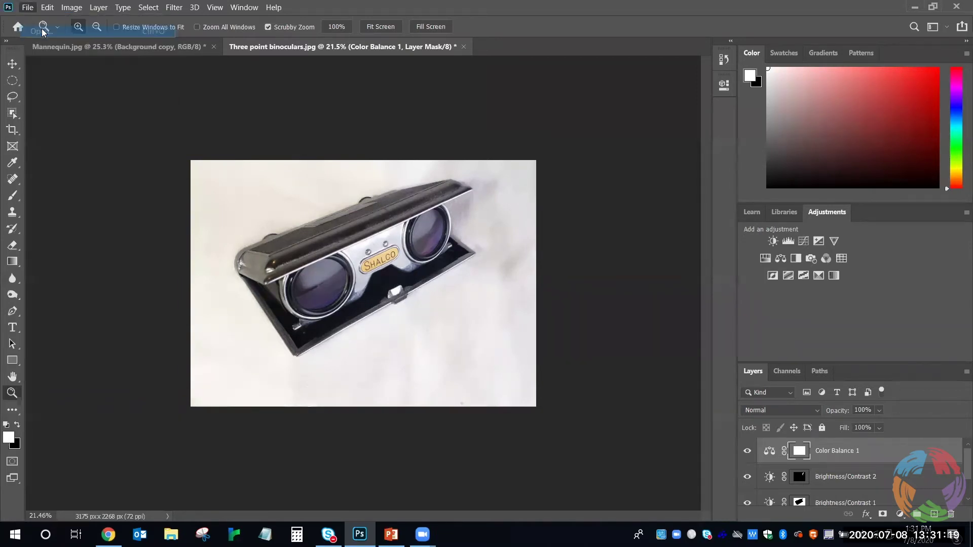
pyautogui.click(282, 76)
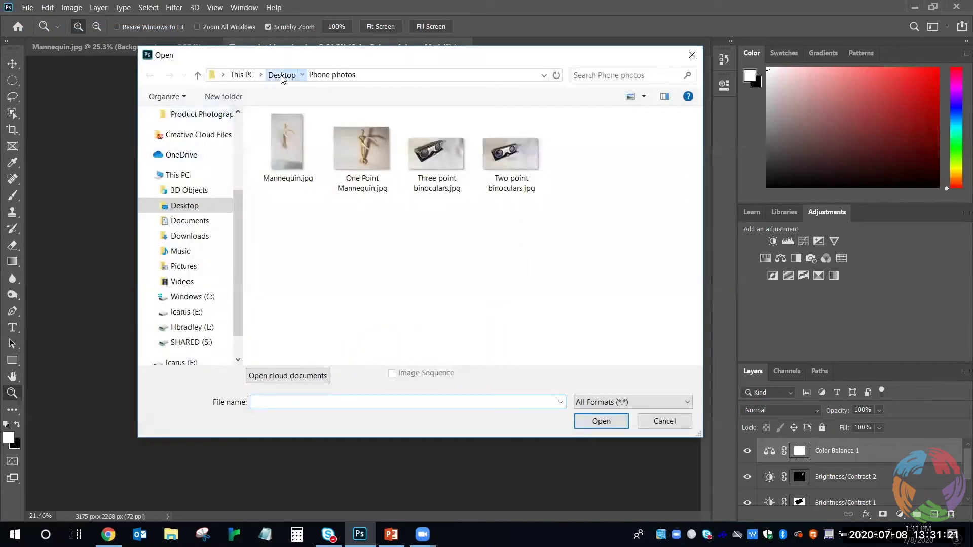
pyautogui.doubleClick(298, 134)
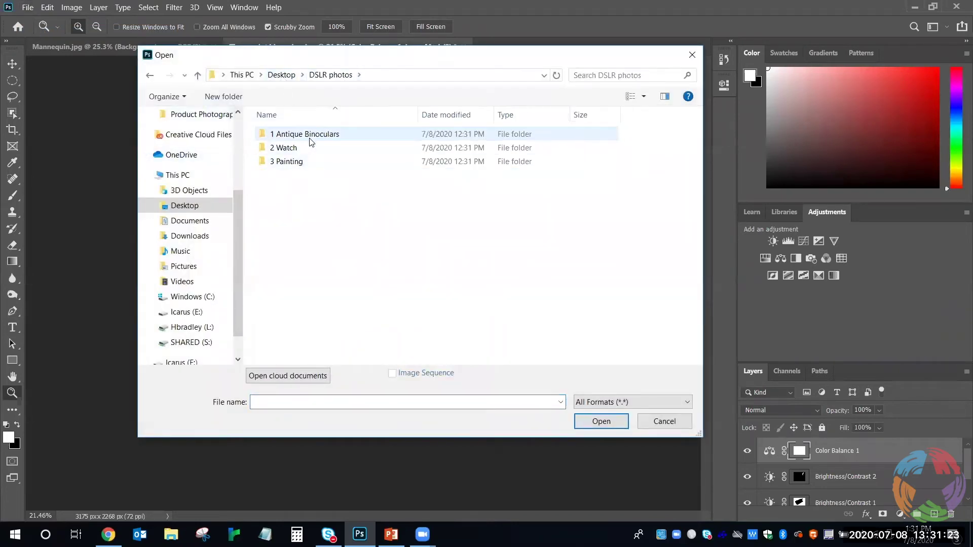
pyautogui.doubleClick(311, 137)
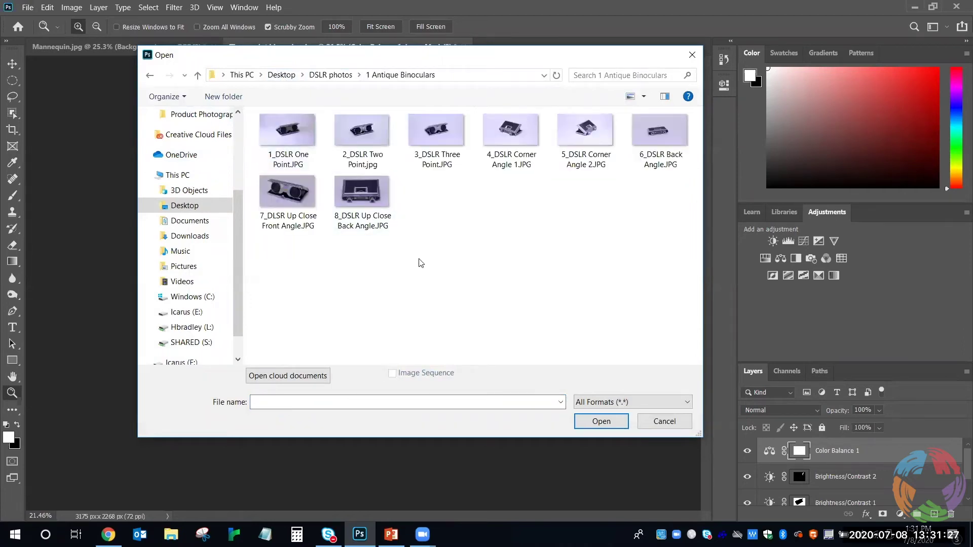
pyautogui.click(442, 132)
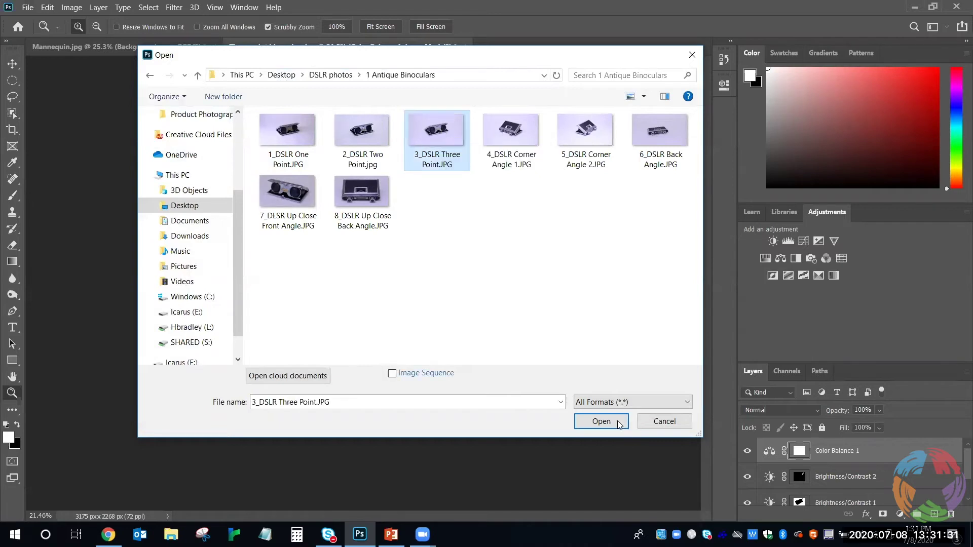
pyautogui.click(601, 422)
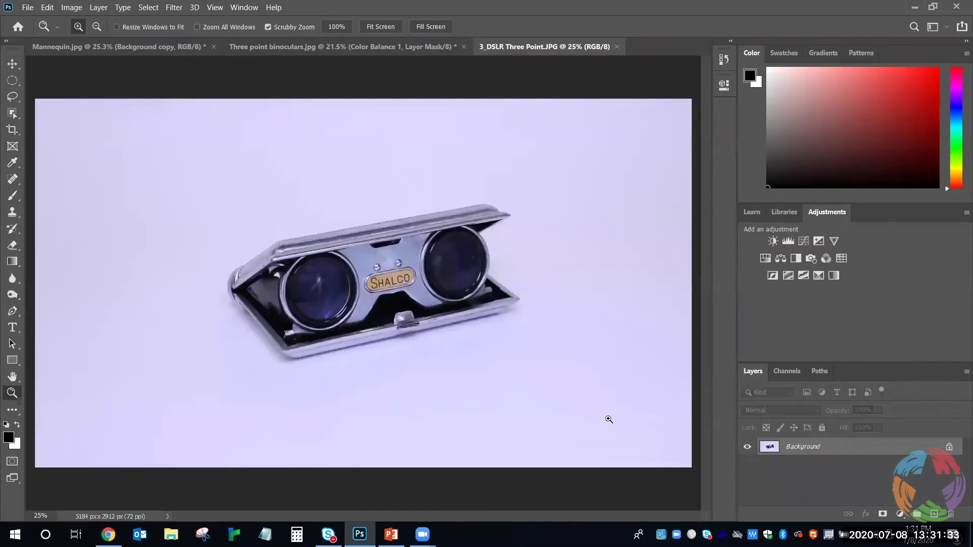
# Add a Color Balance adjustment layer with midtones Yellow-Blue at -24, and compare the photo with and without it.
pyautogui.moveTo(595, 266); pyautogui.dragTo(587, 263)
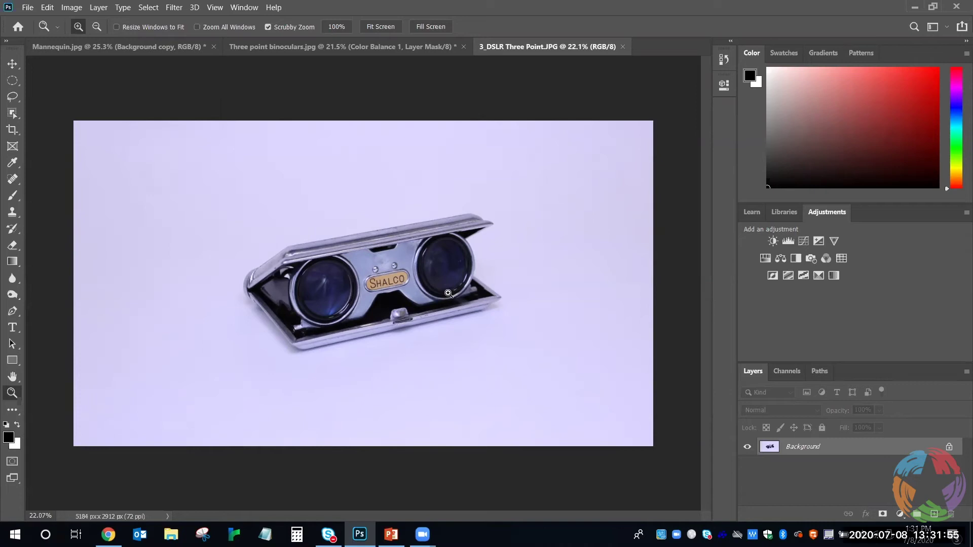
pyautogui.click(781, 259)
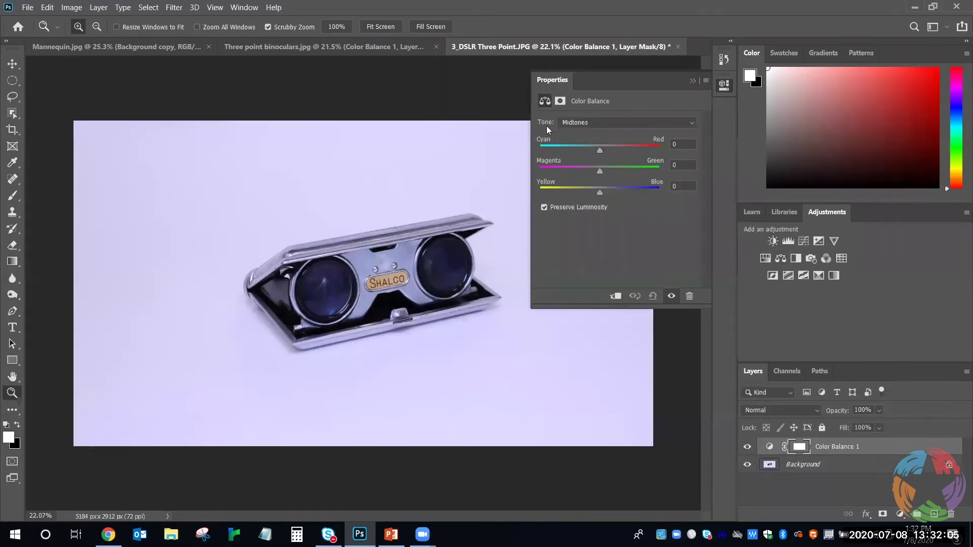
pyautogui.click(581, 125)
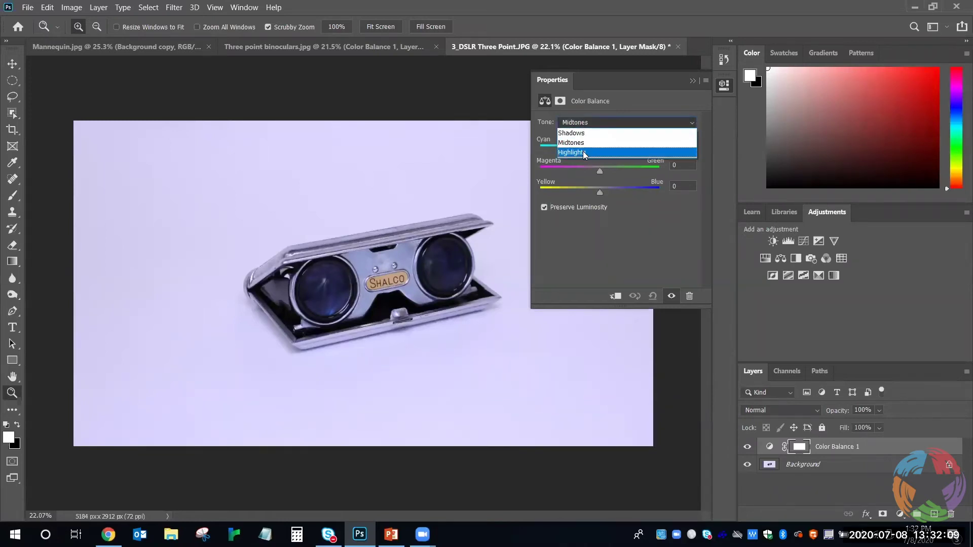
pyautogui.click(594, 123)
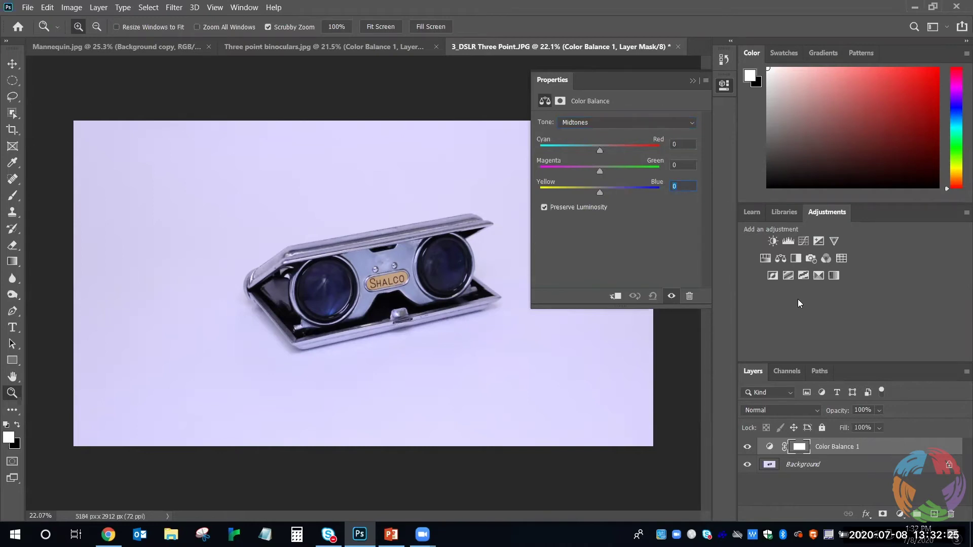
pyautogui.write('-24')
pyautogui.click(748, 447)
pyautogui.click(747, 447)
# Set the Yellow-Blue value of the Color Balance layer's highlights to -20.
pyautogui.click(618, 123)
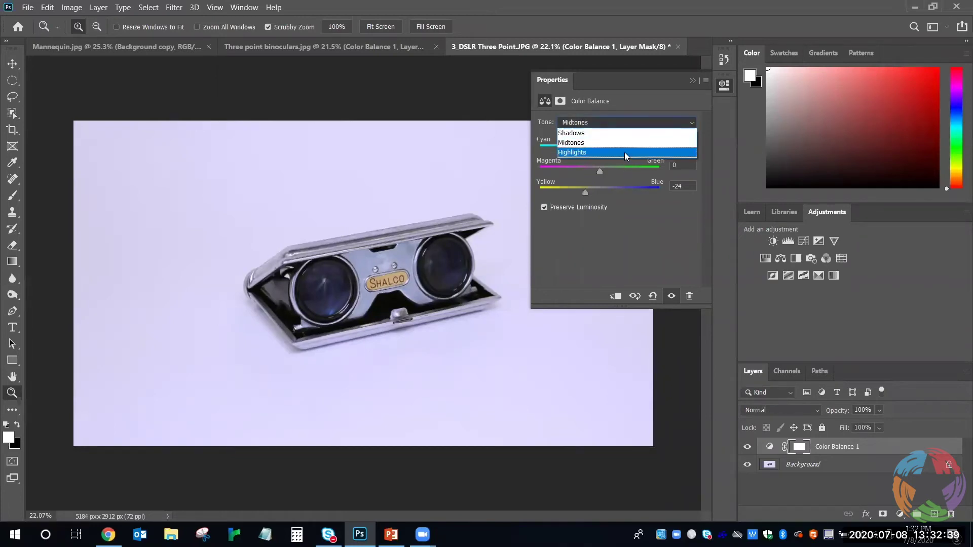
pyautogui.click(625, 152)
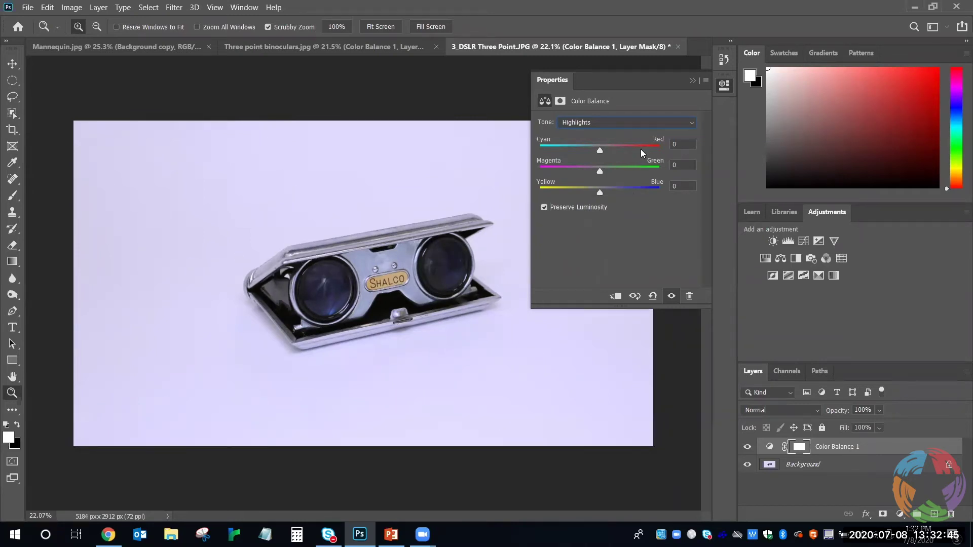
pyautogui.click(679, 186)
pyautogui.write('-28')
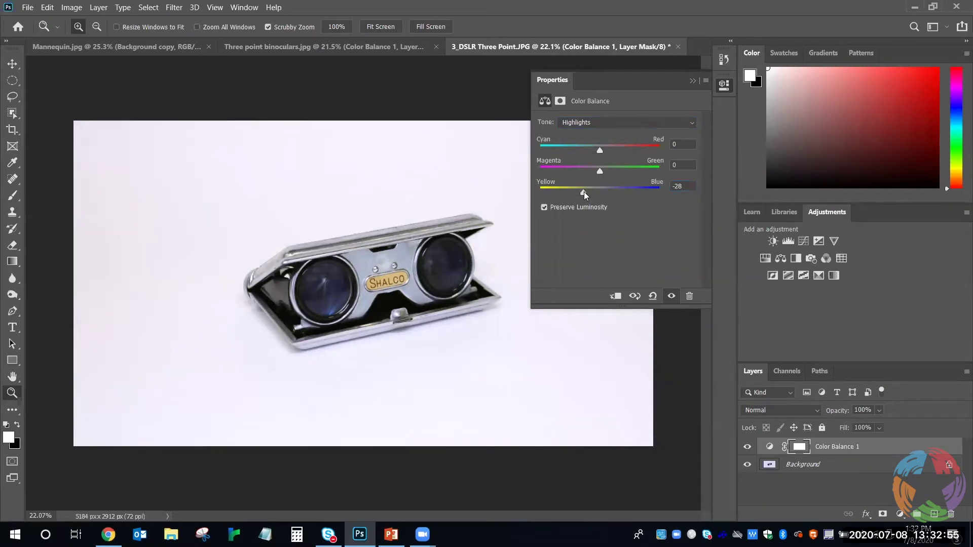
pyautogui.moveTo(584, 195); pyautogui.dragTo(588, 196)
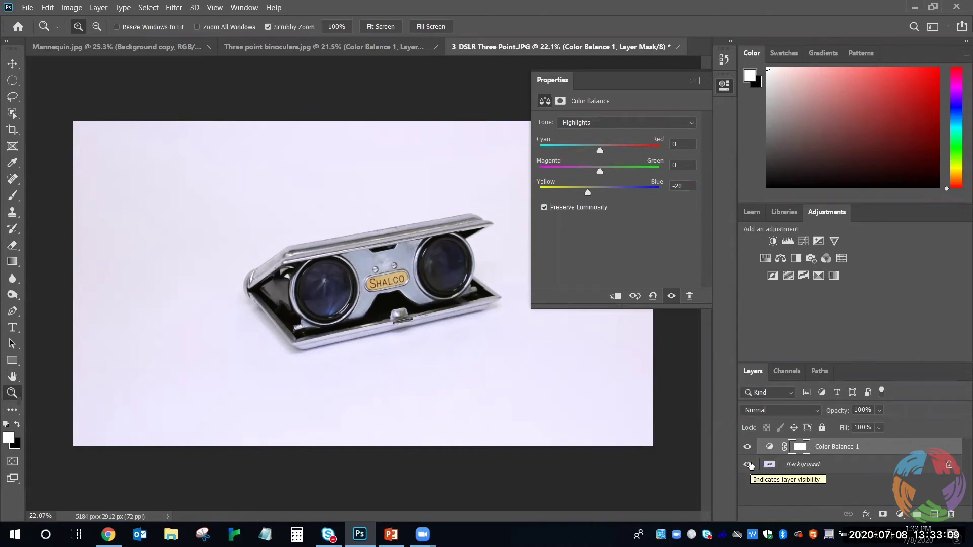
# Compare the DSLR photo with the Color Balance 1 layer hidden and shown, and examine the binoculars' lenses and metal up close.
pyautogui.click(749, 448)
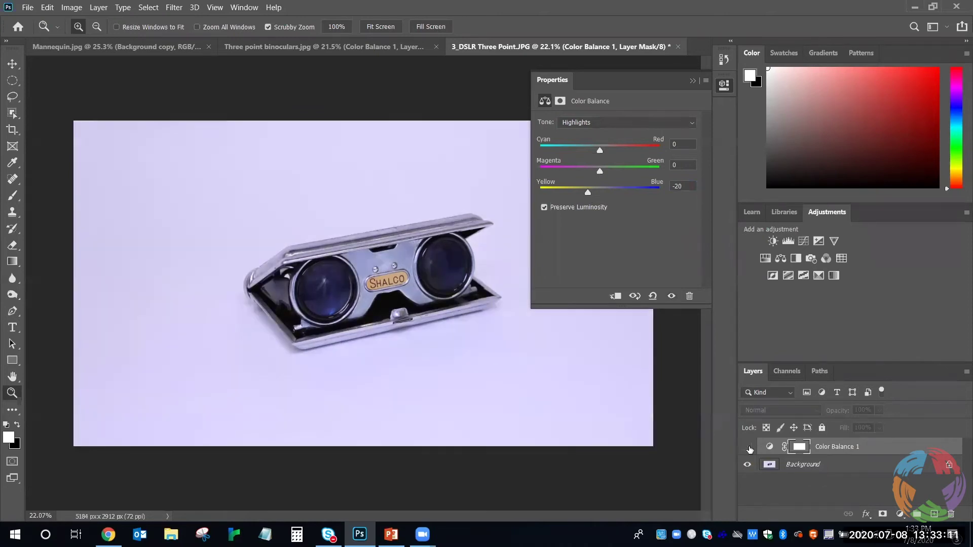
pyautogui.click(749, 448)
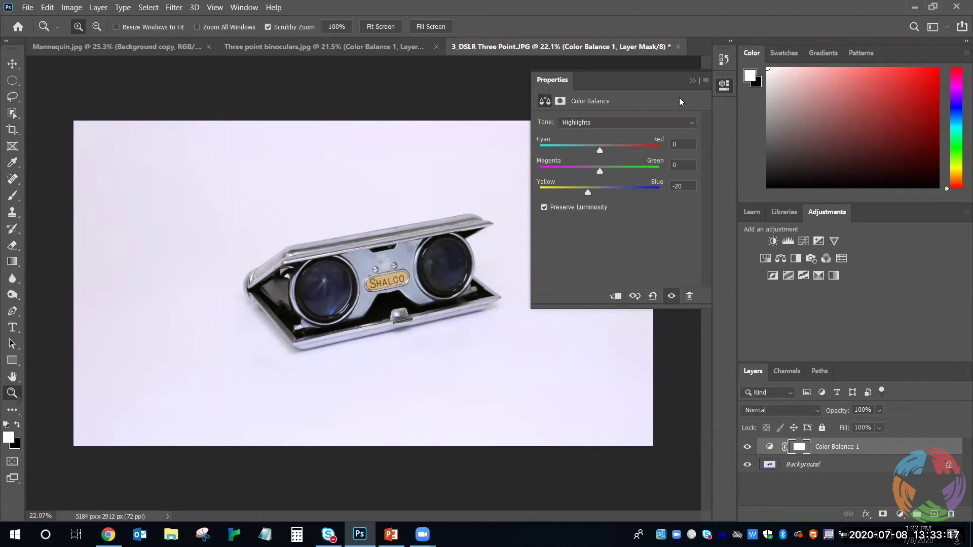
pyautogui.click(692, 80)
pyautogui.moveTo(138, 199); pyautogui.dragTo(472, 343)
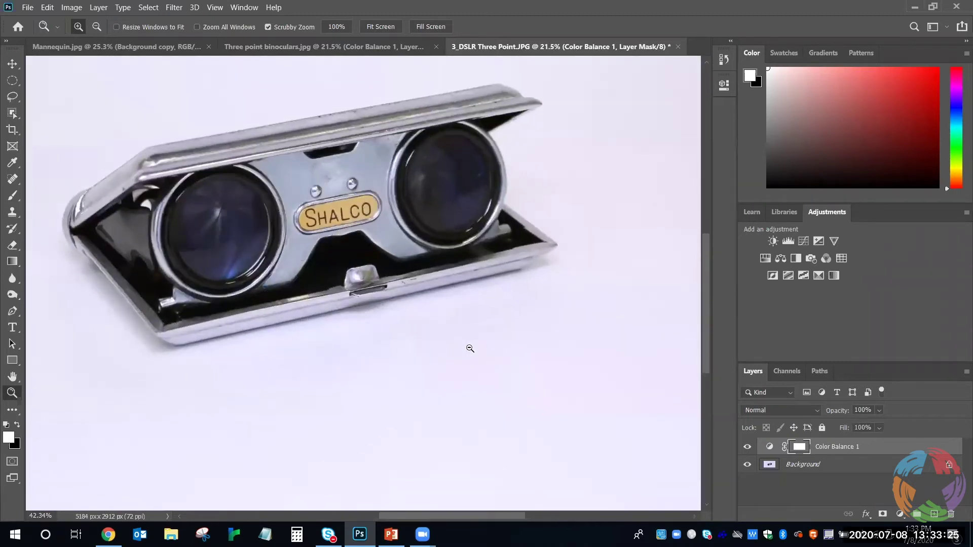
pyautogui.moveTo(354, 392); pyautogui.dragTo(429, 229)
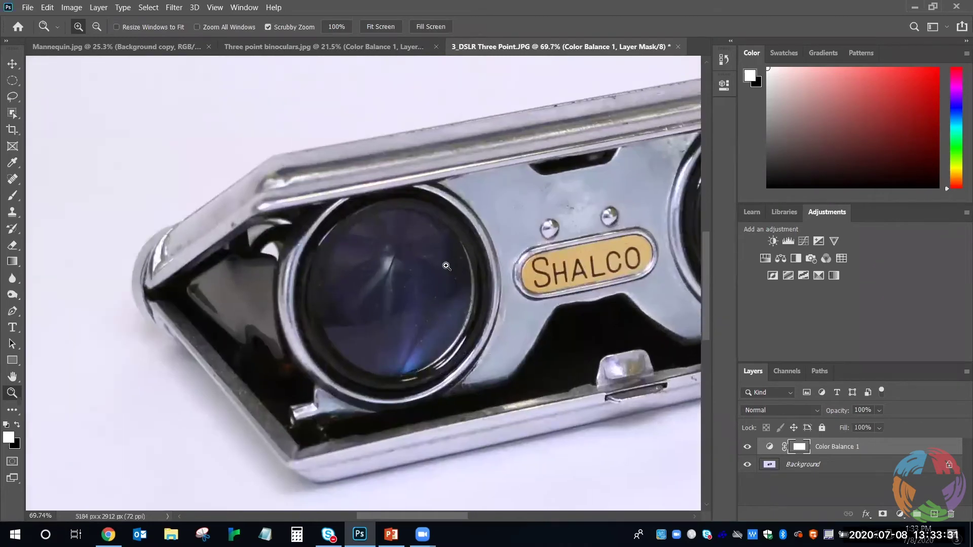
pyautogui.moveTo(449, 267); pyautogui.dragTo(401, 220)
pyautogui.moveTo(513, 262); pyautogui.dragTo(451, 258)
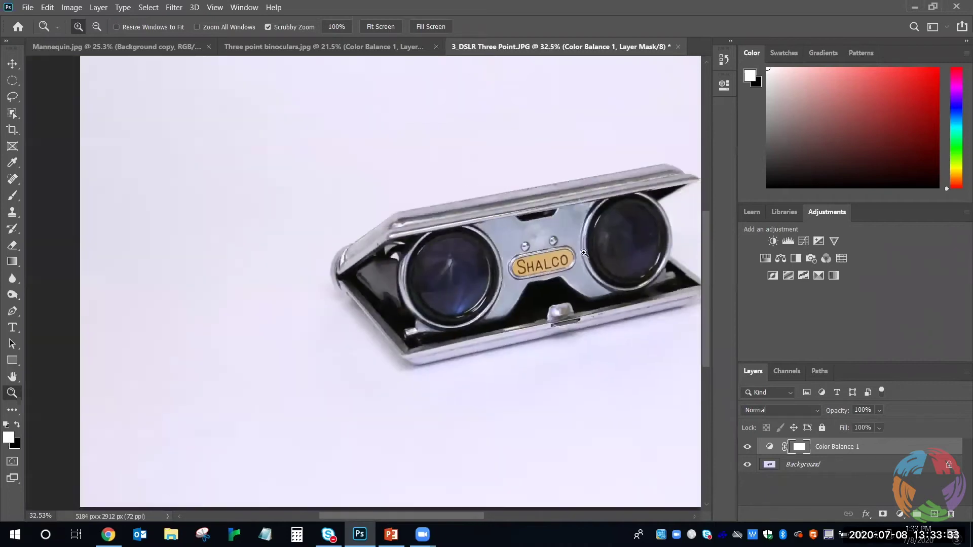
pyautogui.moveTo(624, 234); pyautogui.dragTo(434, 256)
pyautogui.moveTo(547, 232); pyautogui.dragTo(540, 230)
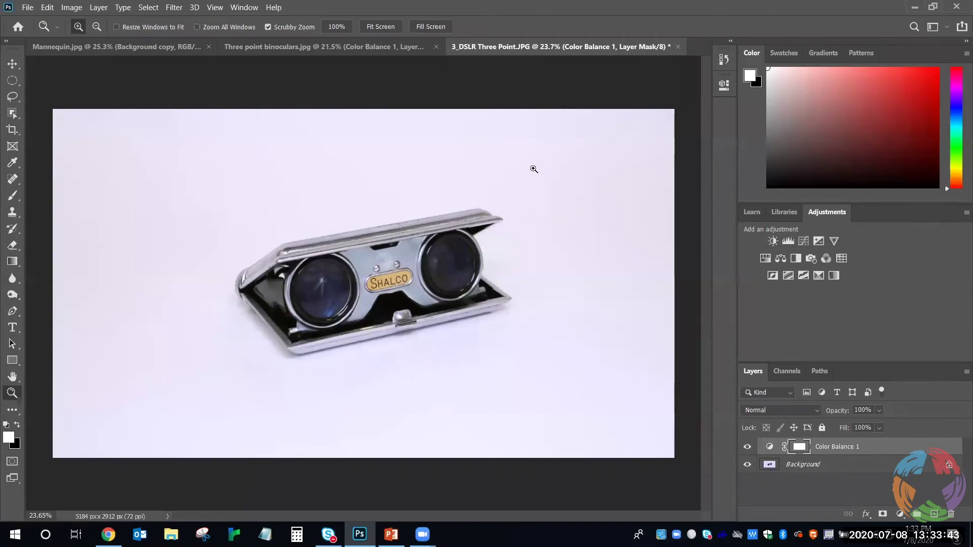
pyautogui.moveTo(533, 169); pyautogui.dragTo(528, 234)
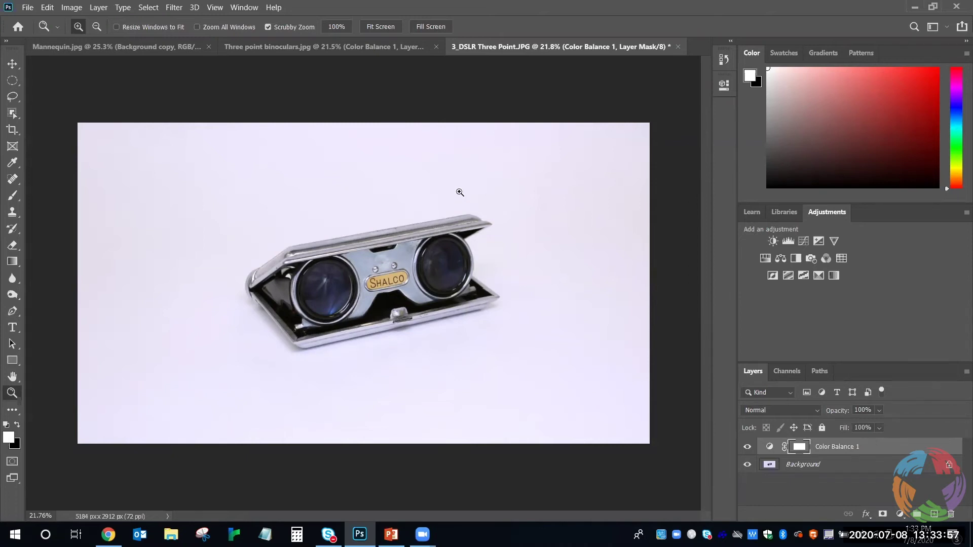
# Open 4_DSLR Corner Angle 1.JPG from the 1 Antique Binoculars folder.
pyautogui.click(31, 12)
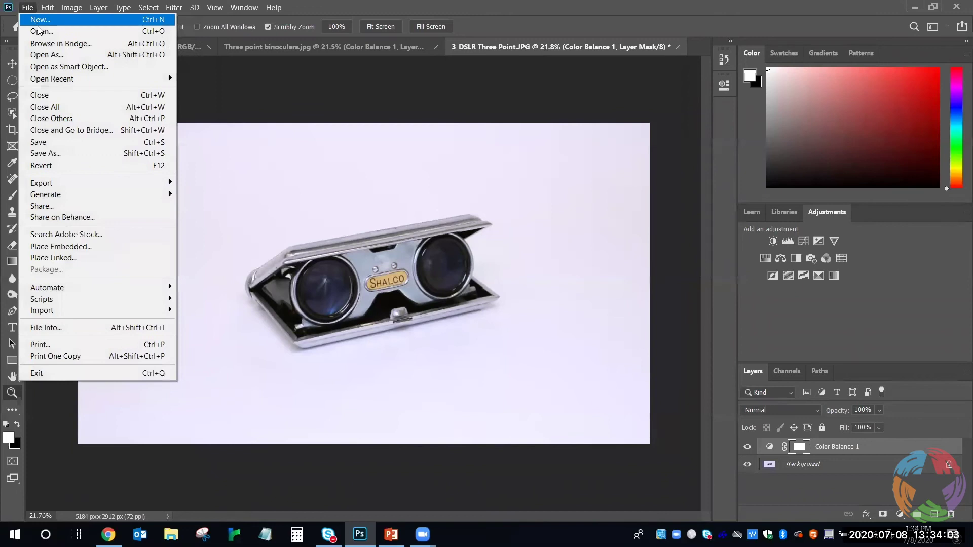
pyautogui.click(42, 31)
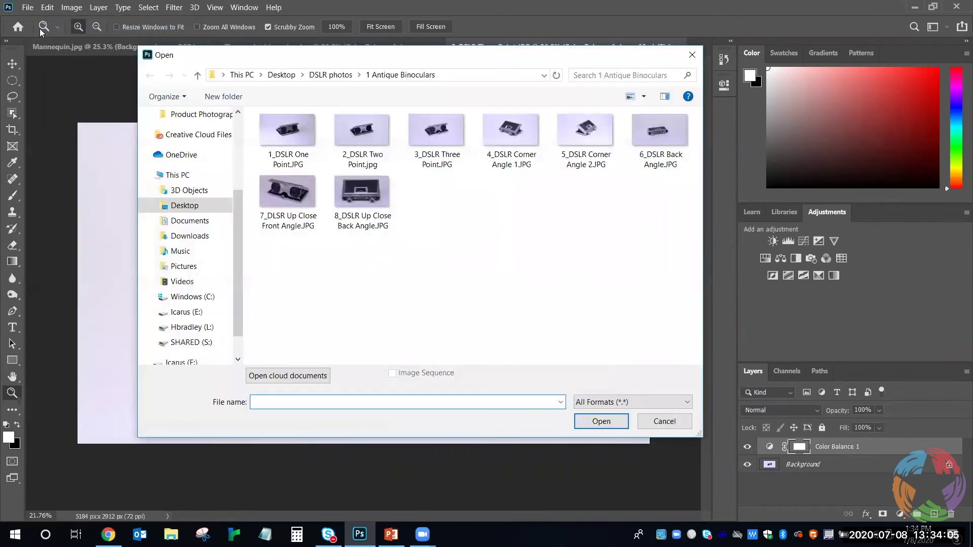
pyautogui.click(512, 130)
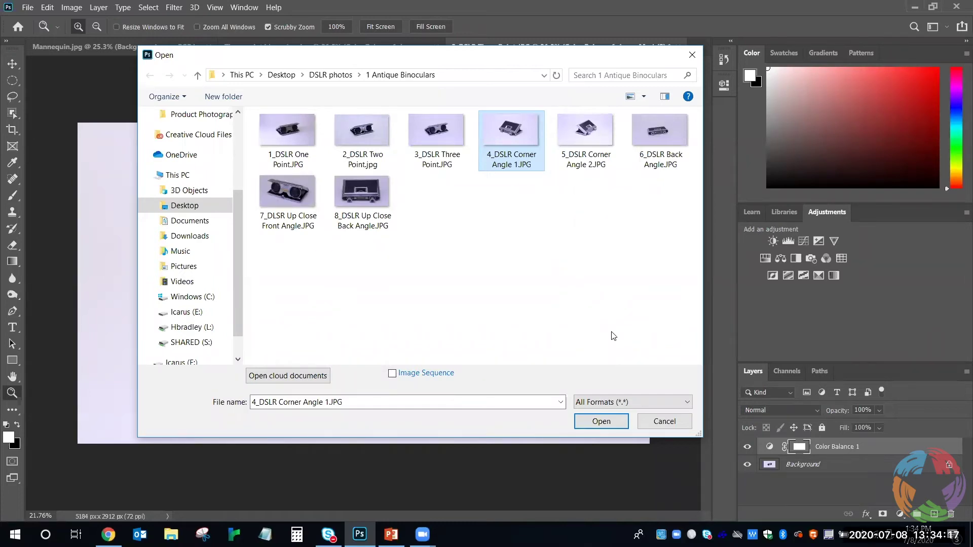
pyautogui.click(363, 131)
pyautogui.click(443, 118)
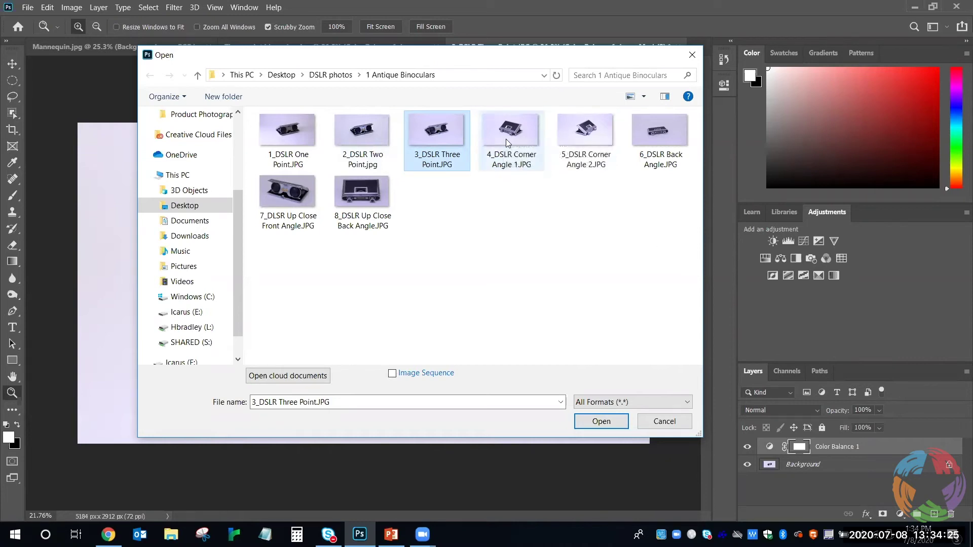
pyautogui.click(506, 139)
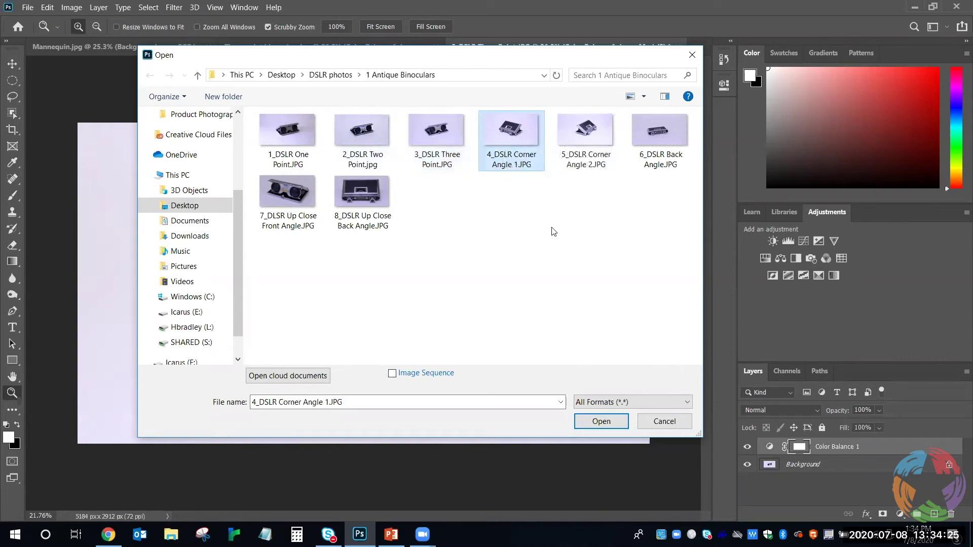
pyautogui.click(601, 422)
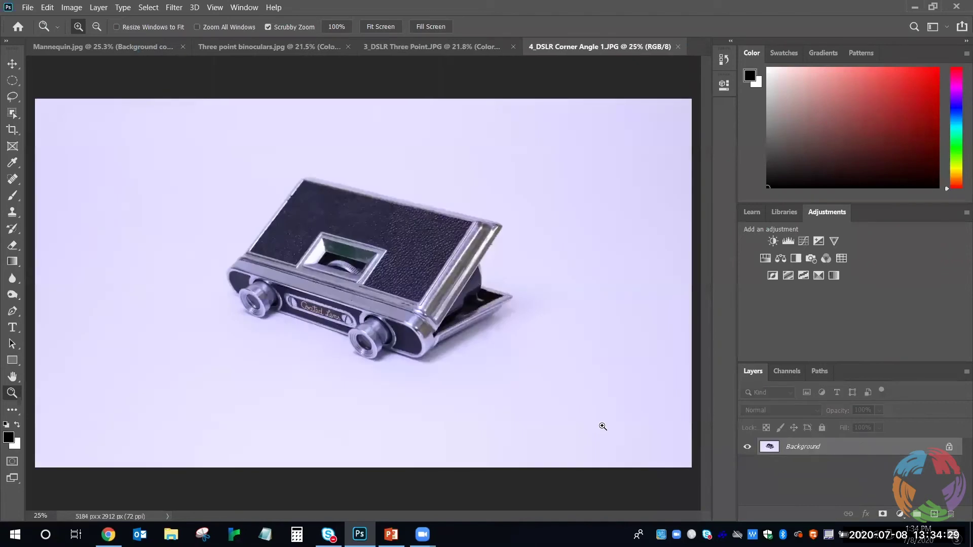
# Add a Color Balance adjustment layer with Yellow-Blue at -24 for both the midtones and the highlights.
pyautogui.moveTo(567, 195)
pyautogui.mouseDown()
pyautogui.moveTo(550, 191)
pyautogui.moveTo(564, 196)
pyautogui.moveTo(556, 197)
pyautogui.mouseUp()
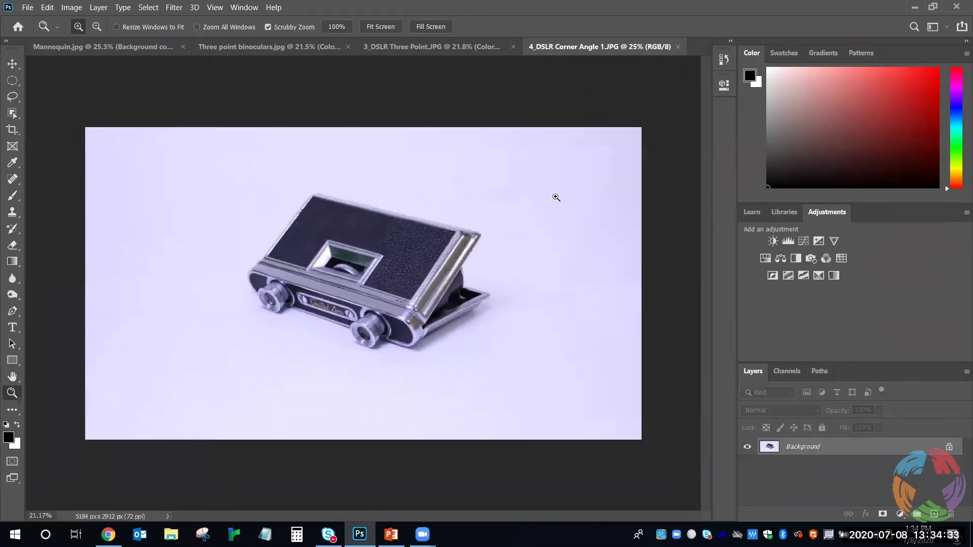
pyautogui.click(781, 259)
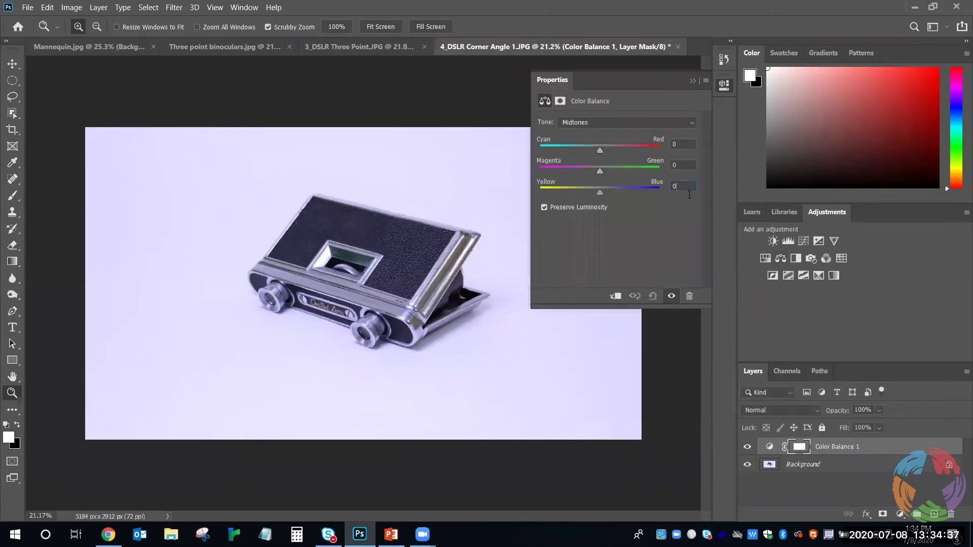
pyautogui.write('-24')
pyautogui.click(626, 122)
pyautogui.click(614, 148)
pyautogui.click(672, 187)
pyautogui.write('-24')
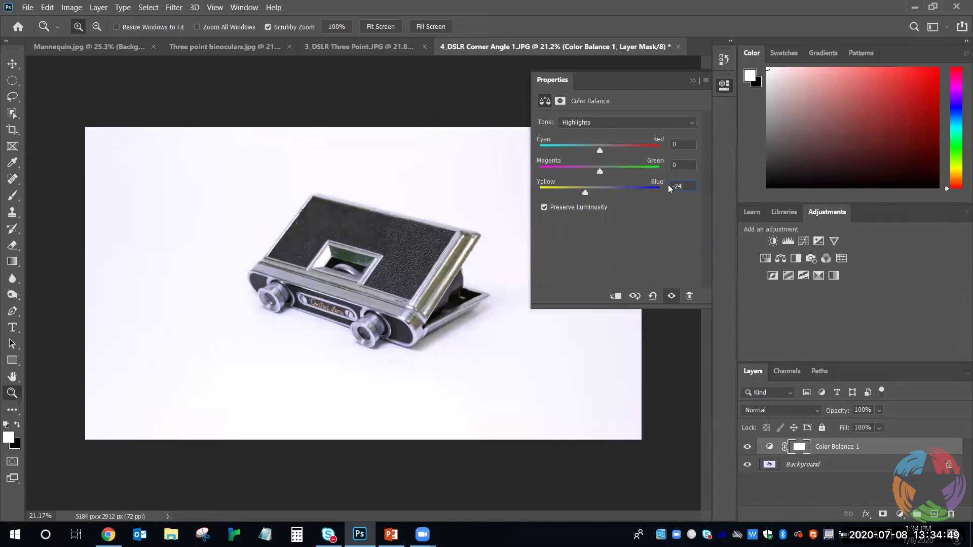
pyautogui.click(692, 80)
# Lasso the yellowish metal edge along the binoculars' hinged cover and feather the selection by 5 pixels.
pyautogui.moveTo(466, 262); pyautogui.dragTo(389, 356)
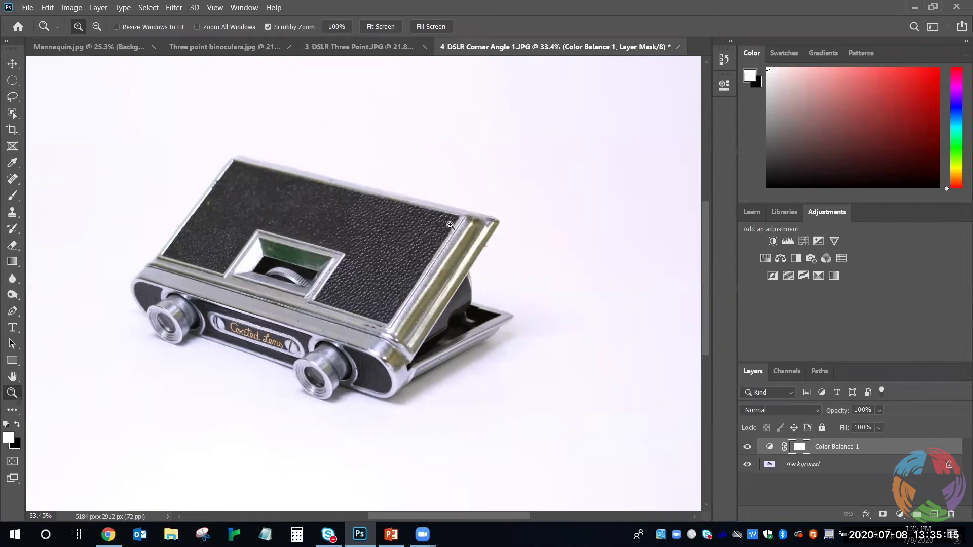
pyautogui.click(12, 98)
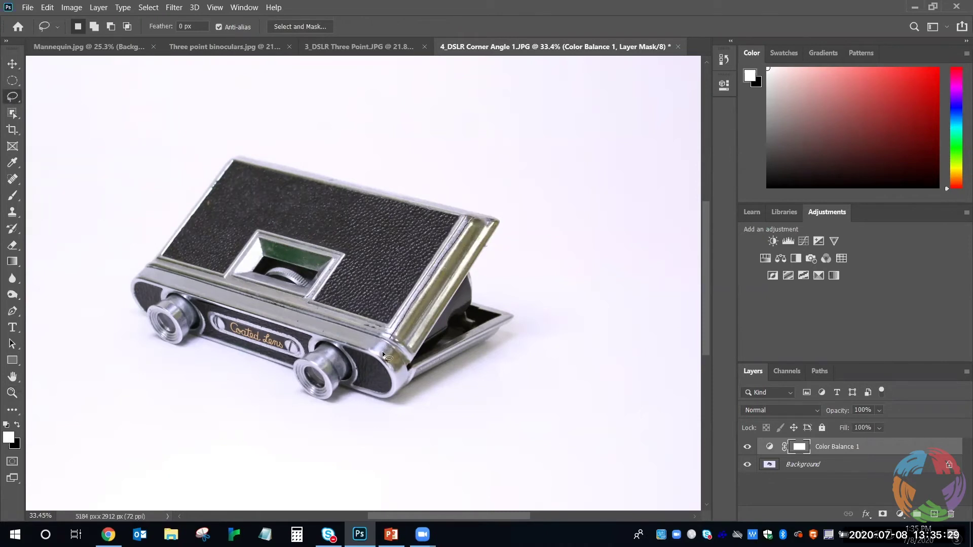
pyautogui.moveTo(393, 373); pyautogui.dragTo(426, 338)
pyautogui.moveTo(498, 225); pyautogui.dragTo(471, 218)
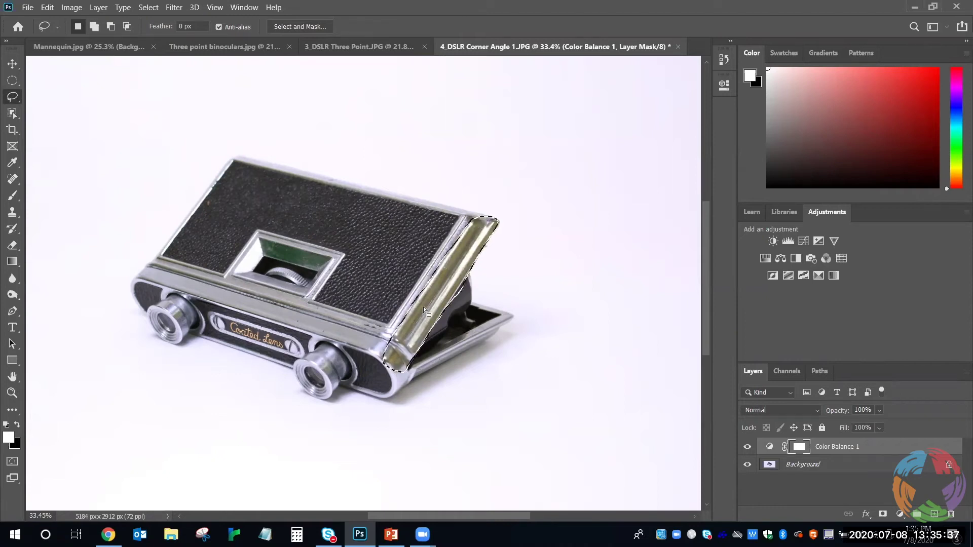
pyautogui.rightClick(462, 254)
pyautogui.click(489, 280)
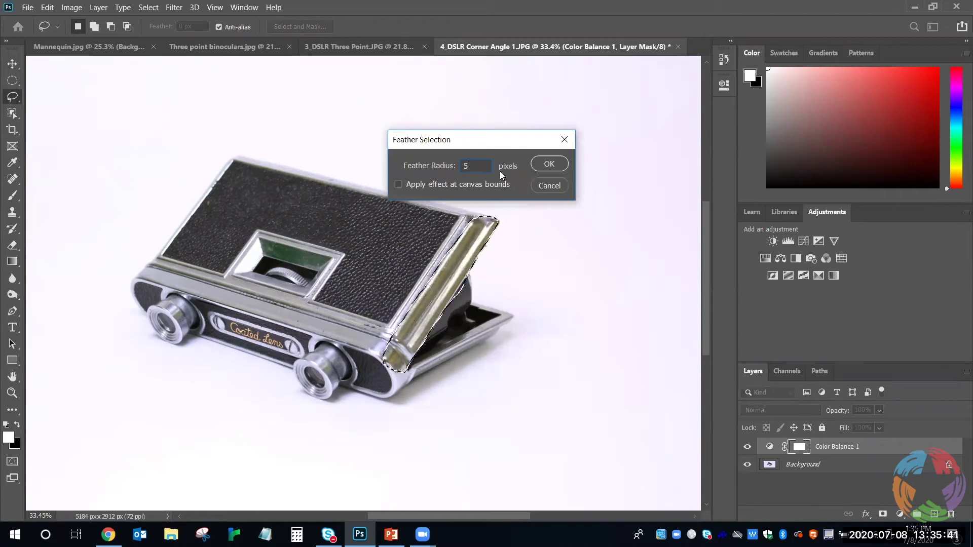
pyautogui.click(543, 165)
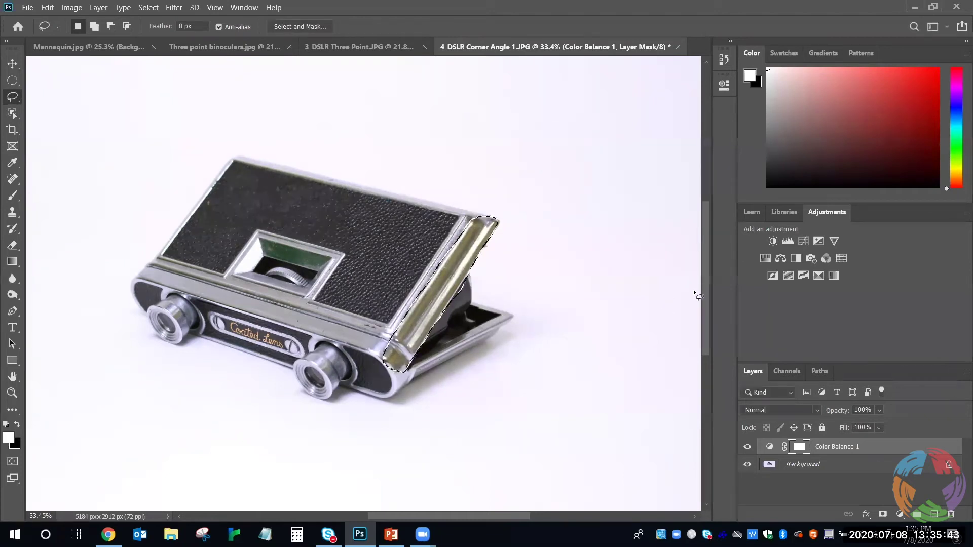
# Add a second Color Balance adjustment layer for the selected metal edge with midtones Yellow-Blue at +41.
pyautogui.click(782, 258)
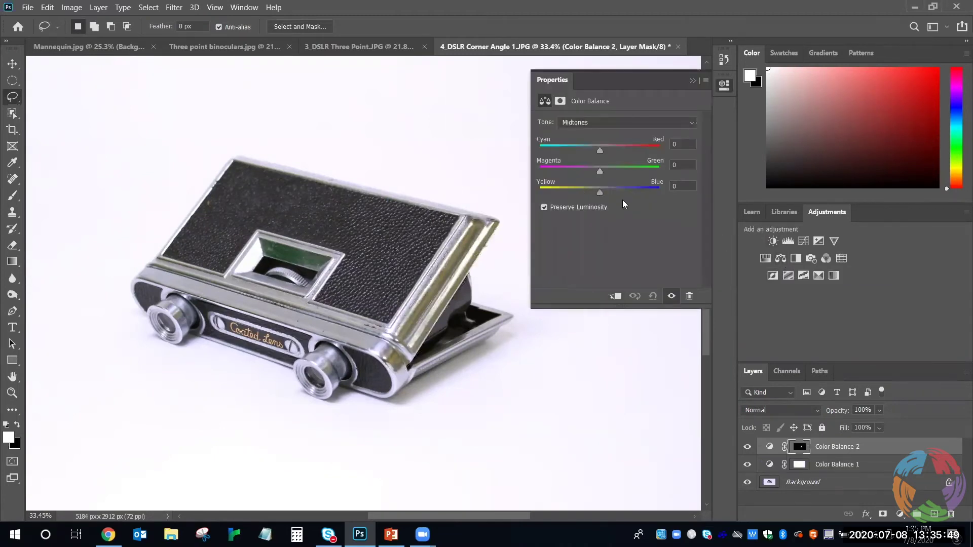
pyautogui.moveTo(599, 191); pyautogui.dragTo(610, 194)
pyautogui.moveTo(621, 199); pyautogui.dragTo(624, 203)
# Compare the metal edge with the Color Balance 2 layer hidden and shown, and examine the whole corrected photo.
pyautogui.click(747, 447)
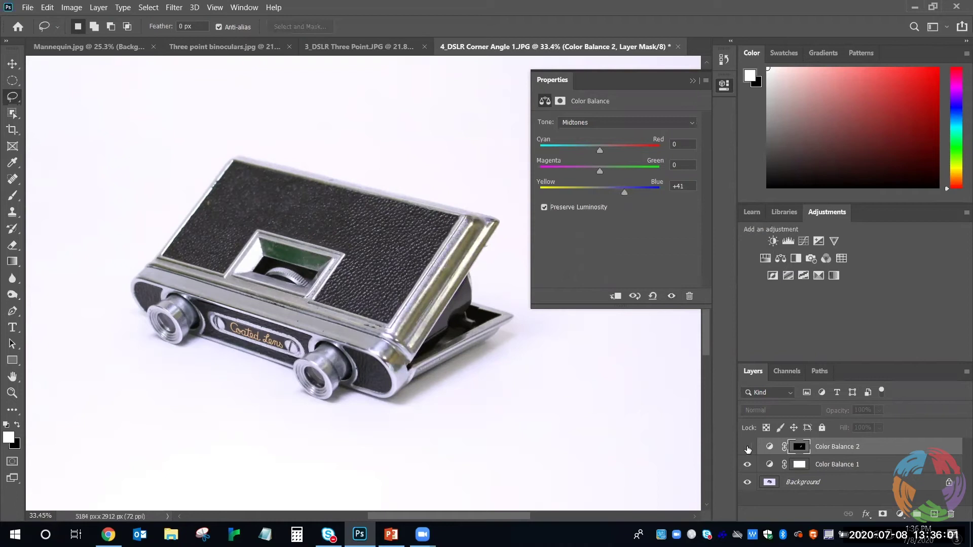
pyautogui.click(747, 448)
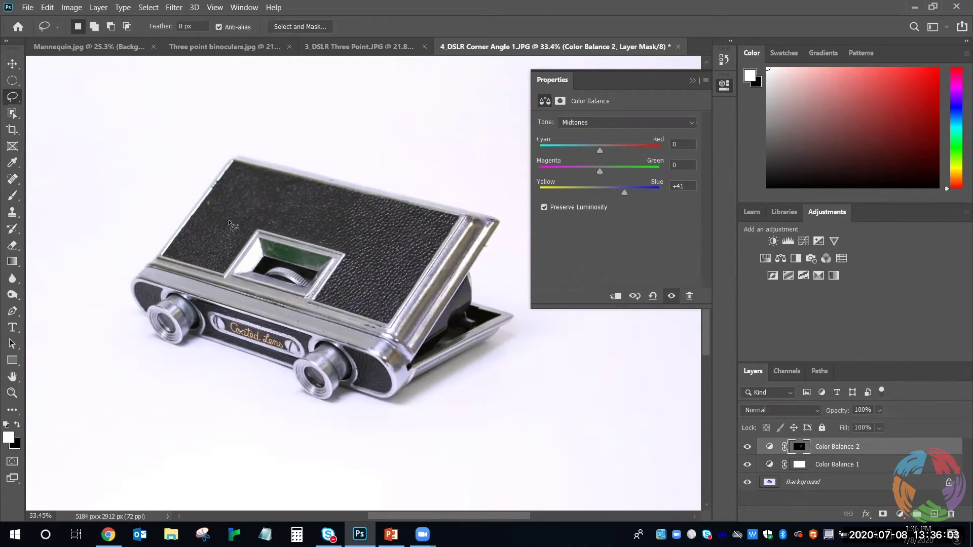
pyautogui.press('z')
pyautogui.moveTo(499, 332)
pyautogui.mouseDown()
pyautogui.moveTo(472, 267)
pyautogui.moveTo(436, 280)
pyautogui.mouseUp()
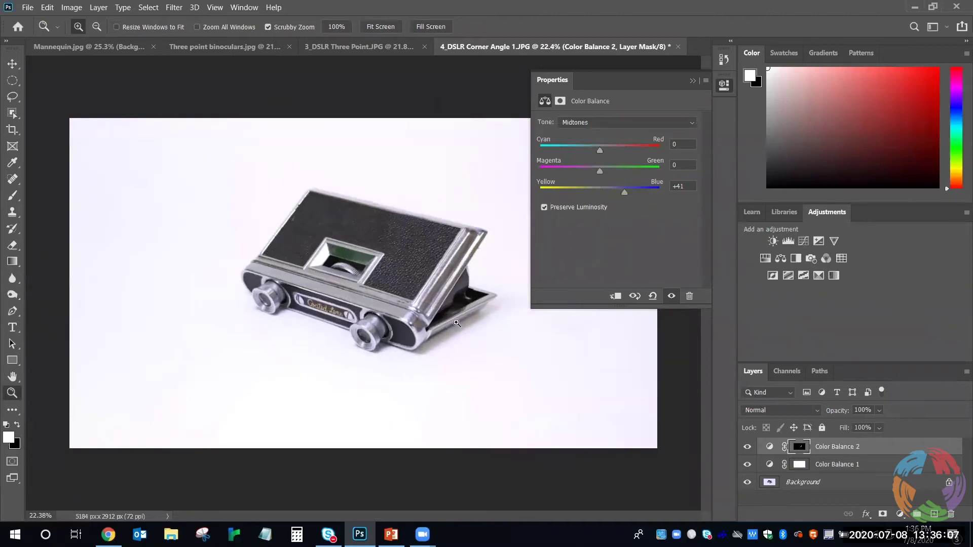
pyautogui.click(748, 448)
pyautogui.click(748, 449)
pyautogui.click(480, 210)
pyautogui.click(693, 80)
pyautogui.moveTo(572, 216); pyautogui.dragTo(333, 157)
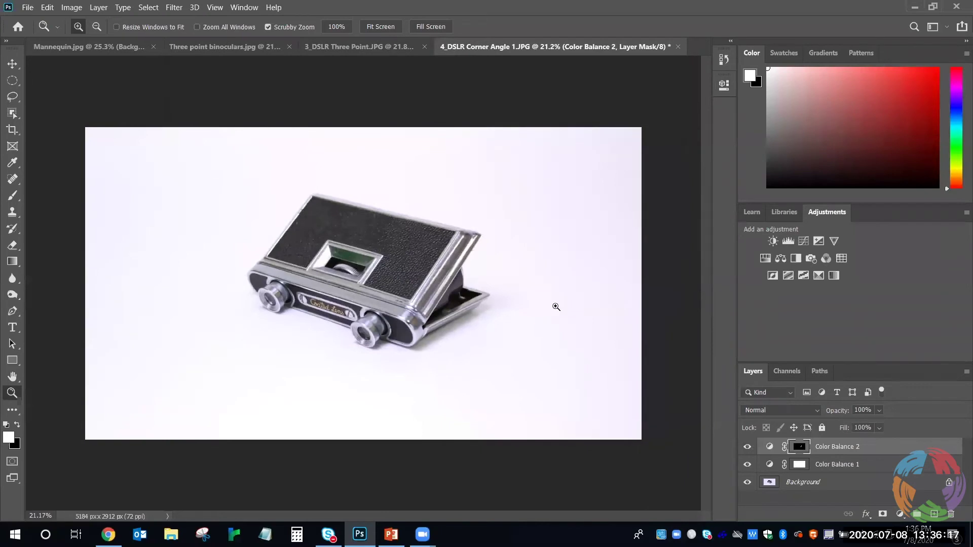
pyautogui.moveTo(591, 208); pyautogui.dragTo(195, 257)
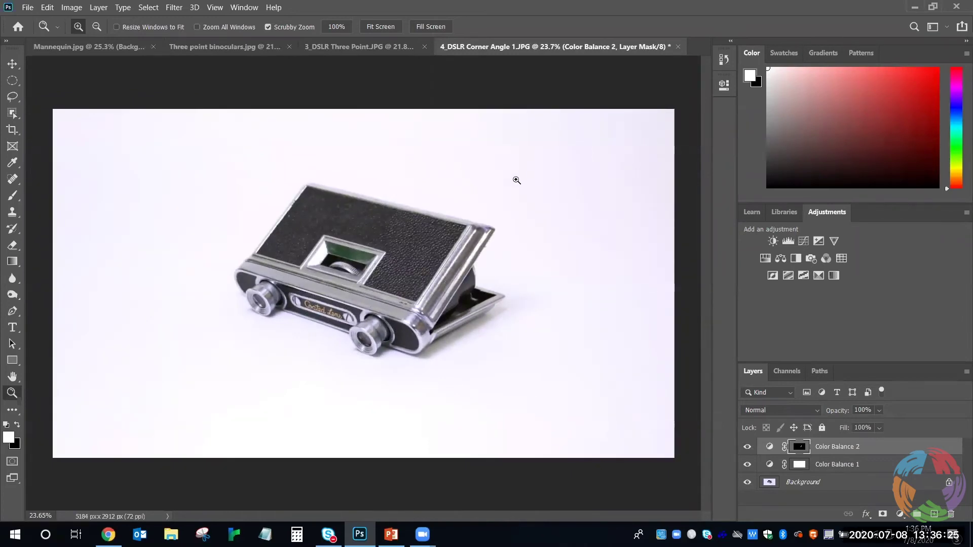
# Browse for another image to open in the 2 Watch folder of DSLR photos, showing its files as extra large icons.
pyautogui.click(28, 11)
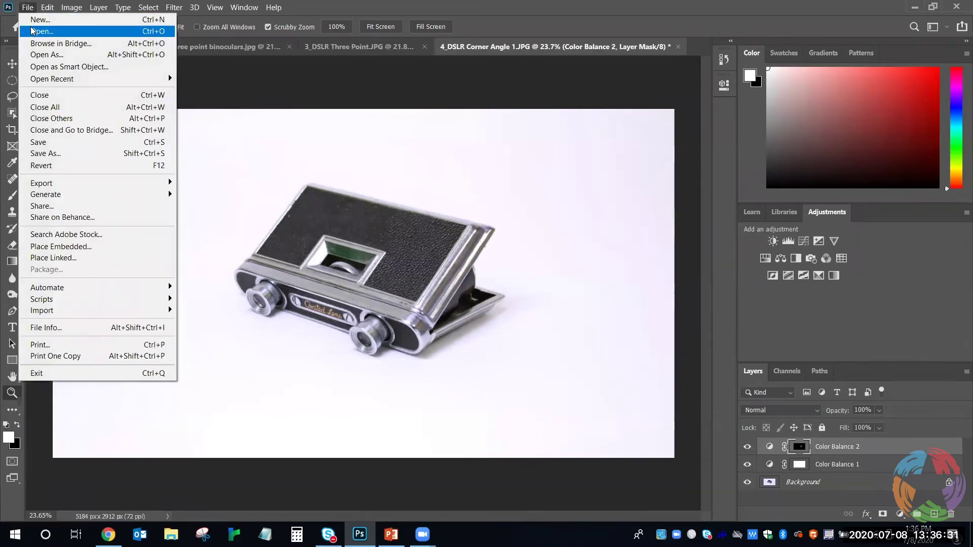
pyautogui.click(145, 32)
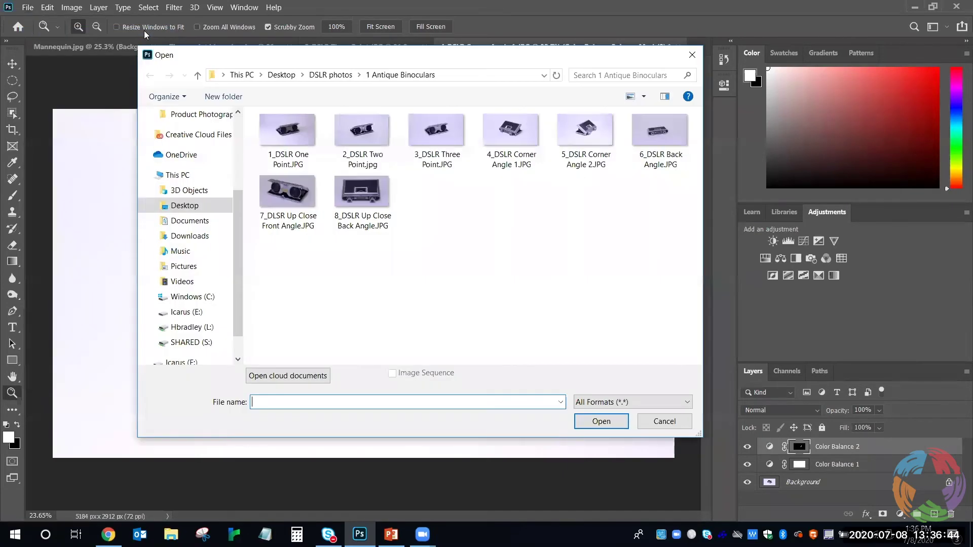
pyautogui.click(331, 75)
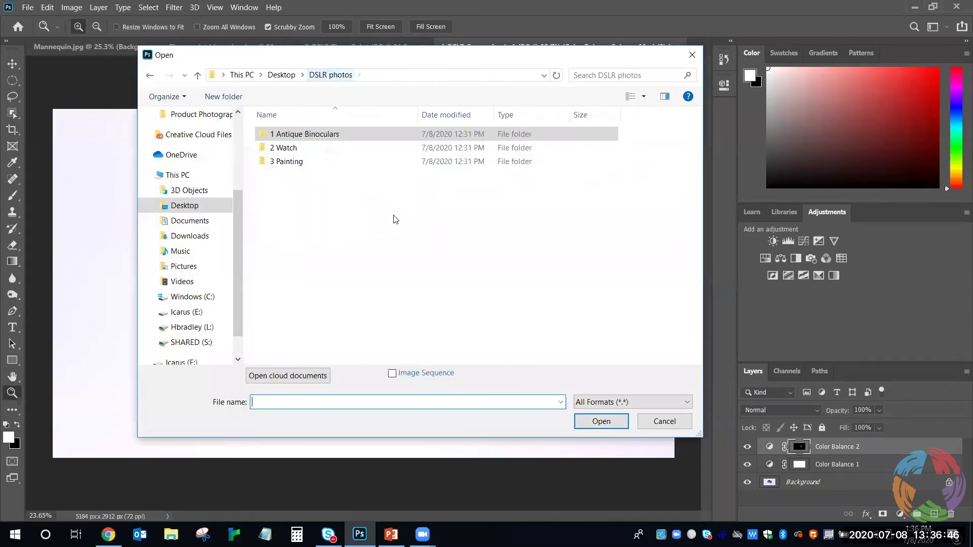
pyautogui.doubleClick(321, 152)
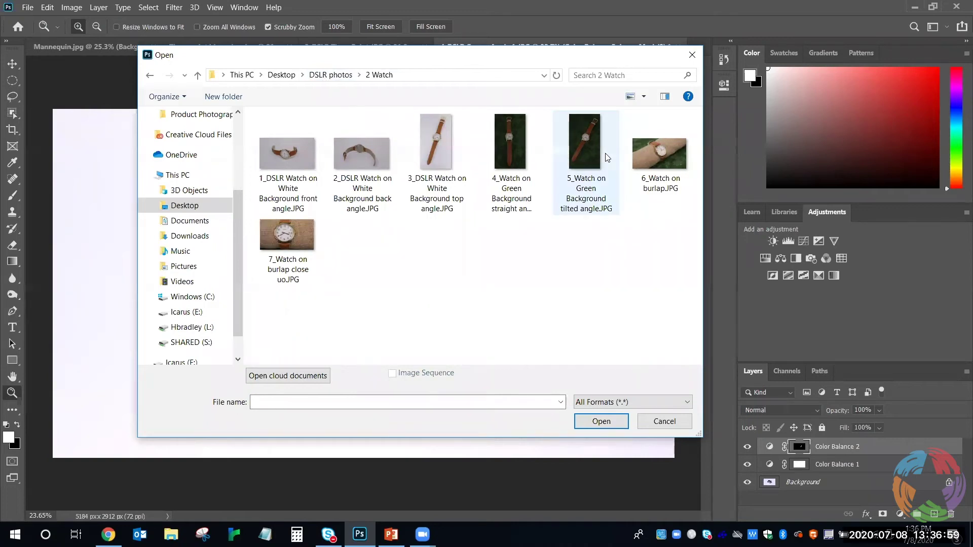
pyautogui.rightClick(459, 250)
pyautogui.moveTo(493, 298)
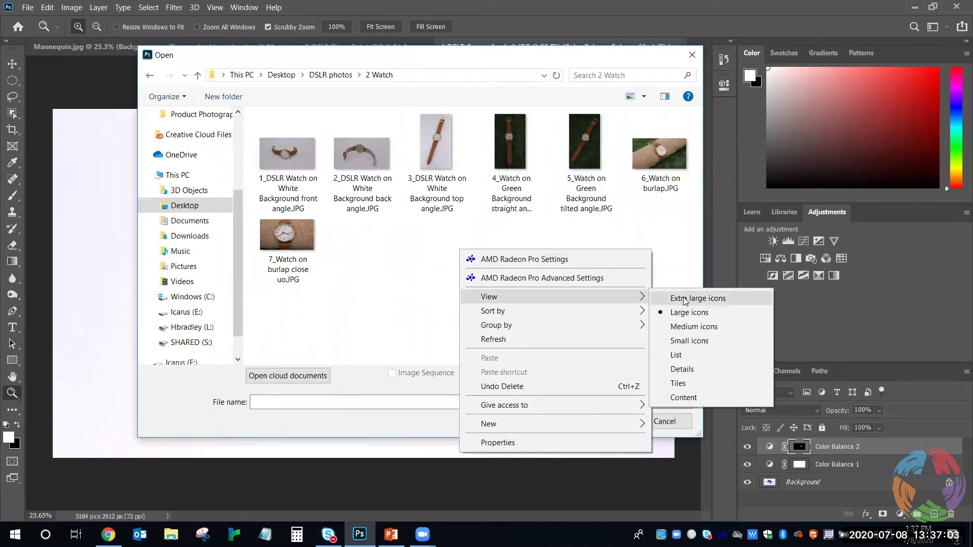
pyautogui.click(683, 300)
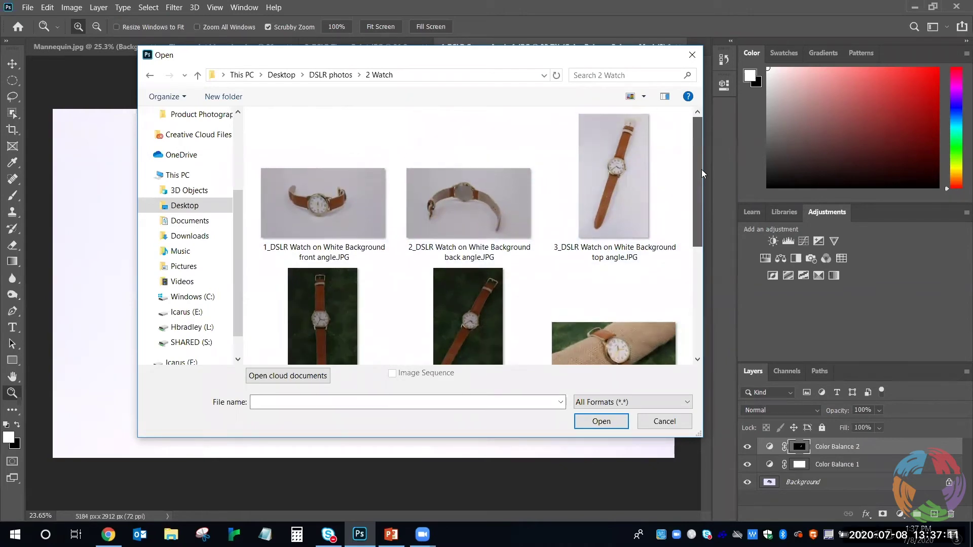
# Open 5_Watch on Green Background tilted angle.JPG.
pyautogui.moveTo(701, 174); pyautogui.dragTo(703, 218)
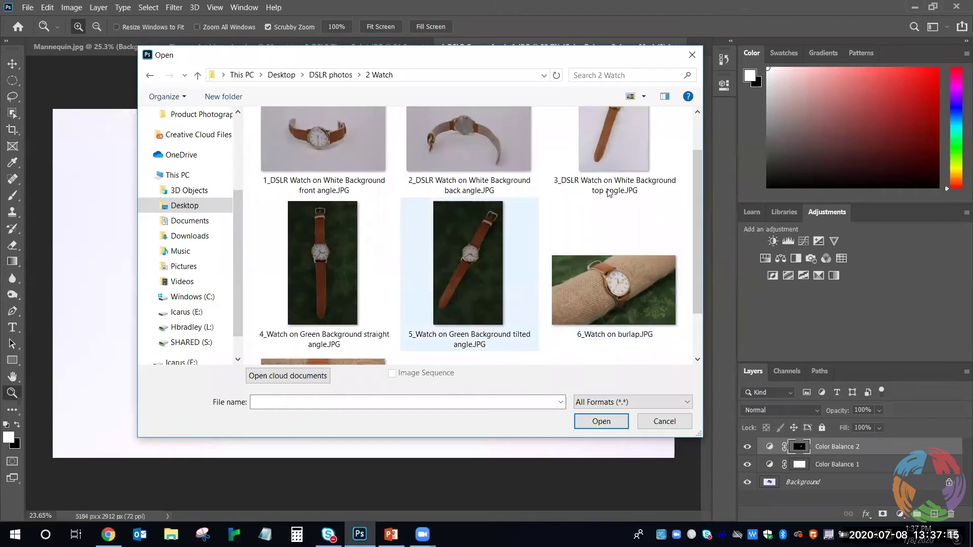
pyautogui.moveTo(702, 173); pyautogui.dragTo(697, 194)
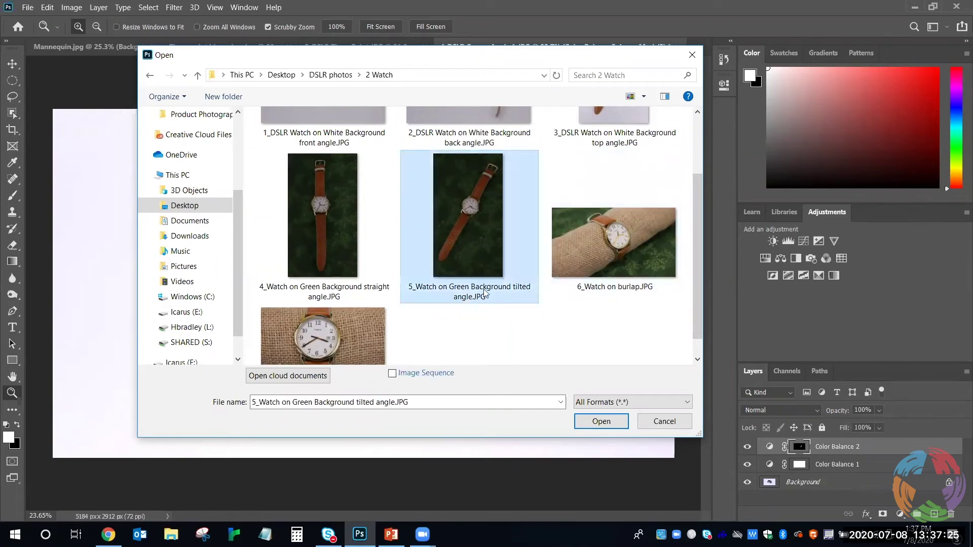
pyautogui.click(599, 423)
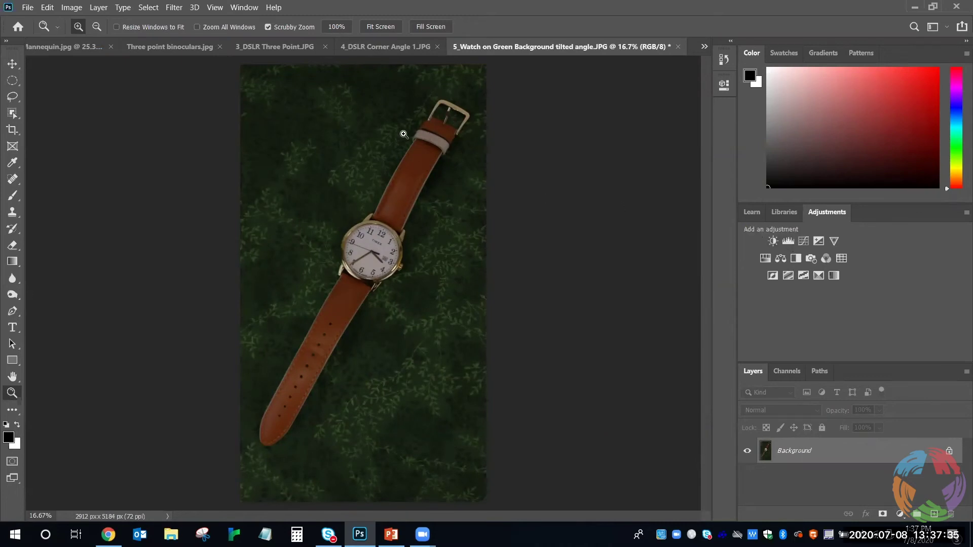
# Add a Brightness/Contrast adjustment layer with brightness 73 to the watch photo, and hide that layer.
pyautogui.moveTo(402, 135); pyautogui.dragTo(389, 133)
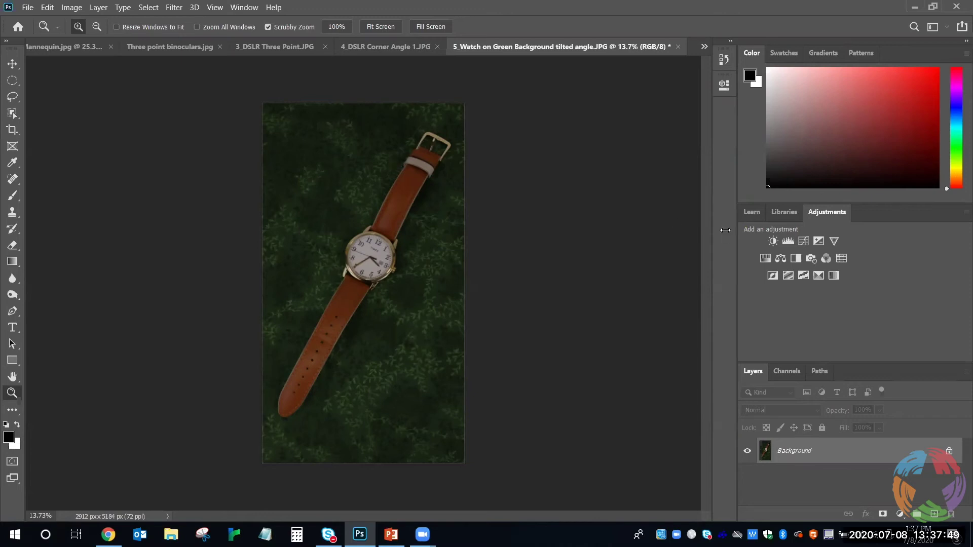
pyautogui.click(774, 242)
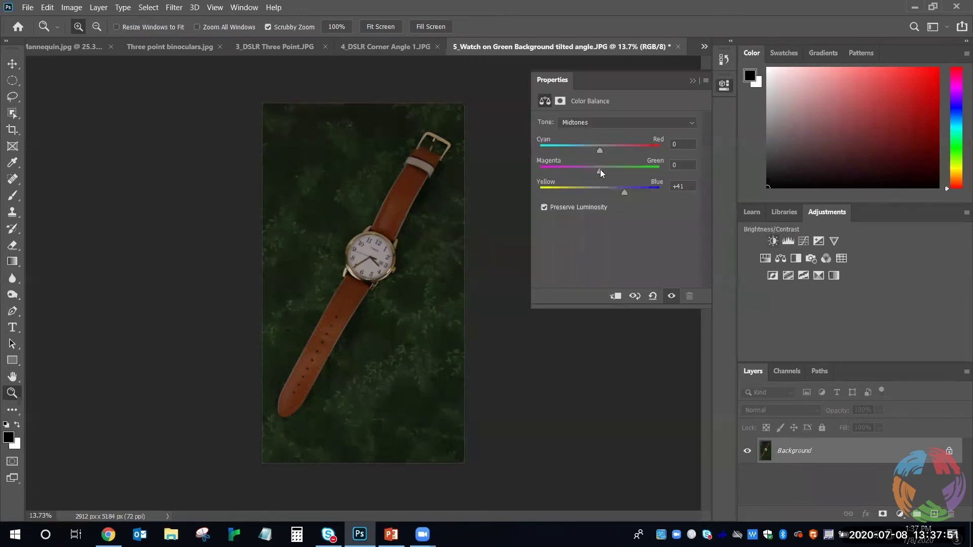
pyautogui.moveTo(617, 156); pyautogui.dragTo(654, 175)
pyautogui.click(748, 450)
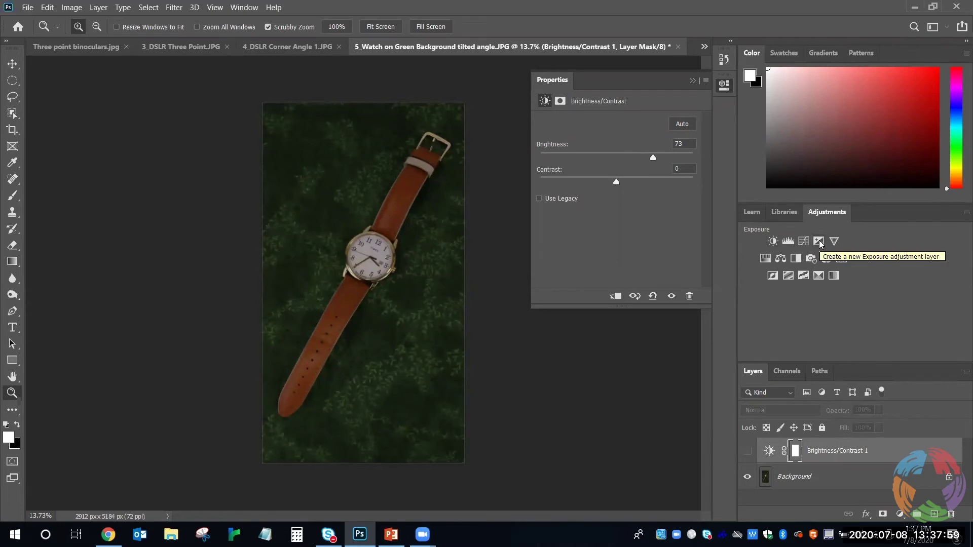
# Add an Exposure adjustment layer to the watch photo with exposure at +1.33.
pyautogui.click(820, 242)
pyautogui.moveTo(618, 150); pyautogui.dragTo(632, 158)
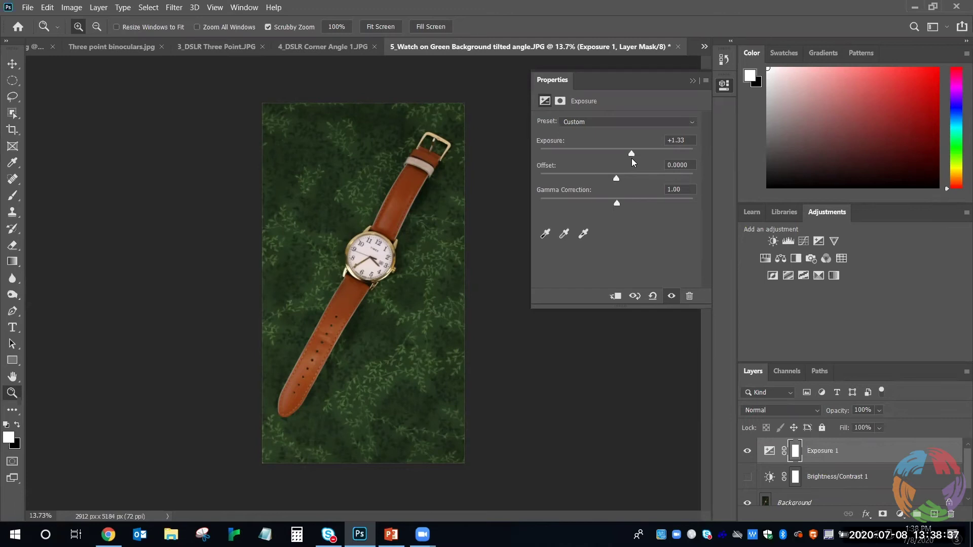
# Hide the Exposure 1 layer of the watch photo and show the Brightness/Contrast 1 layer instead.
pyautogui.click(747, 451)
pyautogui.click(748, 478)
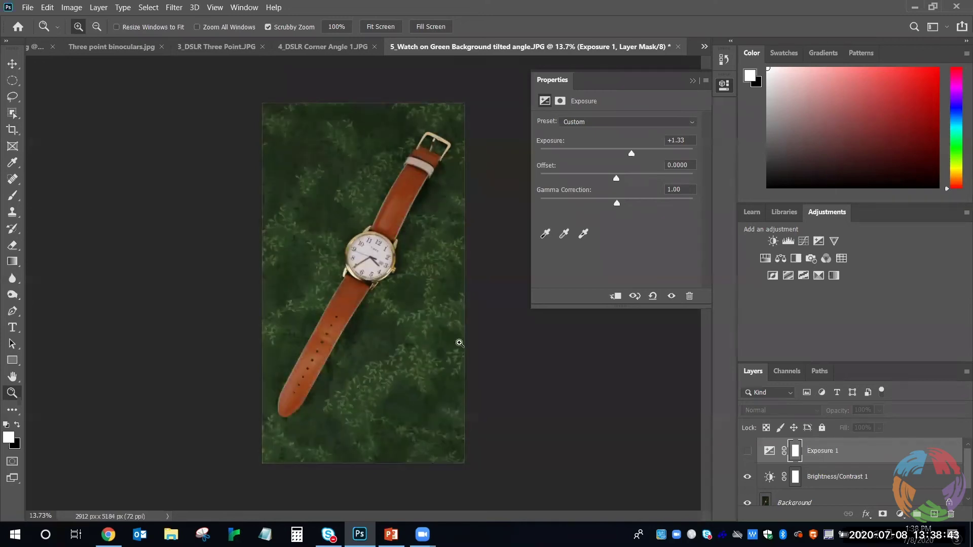
pyautogui.hotkey('ctrl', '+')
pyautogui.hotkey('ctrl', '-')
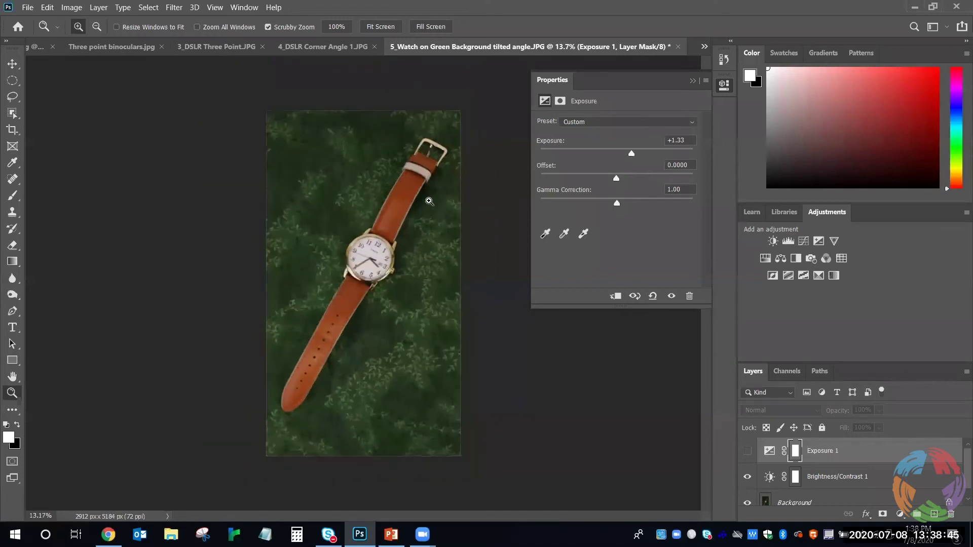
pyautogui.click(693, 81)
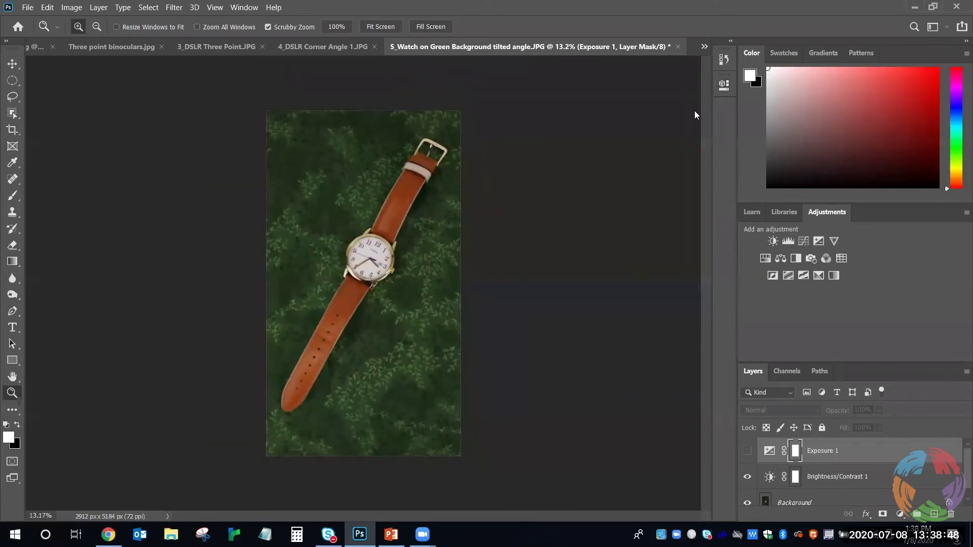
# Set the brightness of the Brightness/Contrast 1 layer to 80.
pyautogui.click(832, 479)
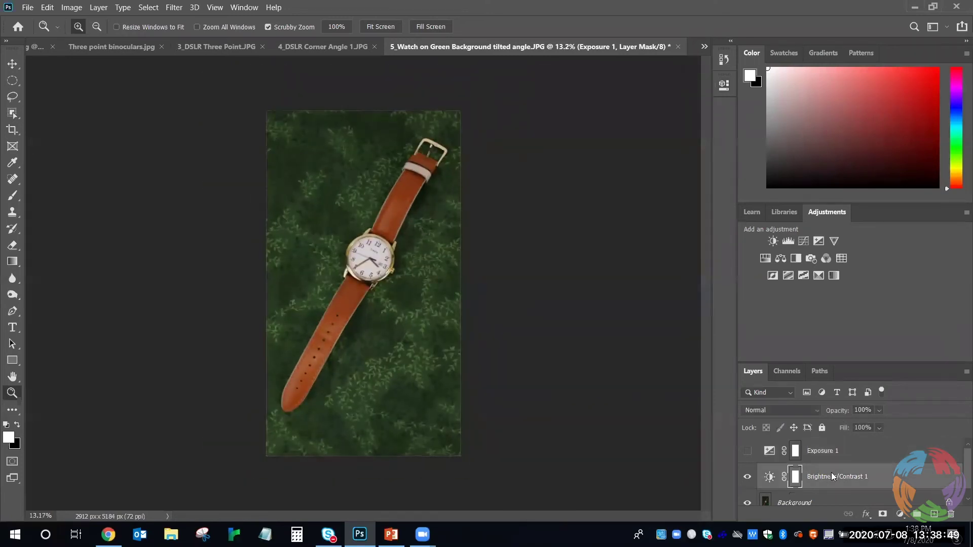
pyautogui.click(723, 87)
pyautogui.moveTo(656, 160); pyautogui.dragTo(658, 161)
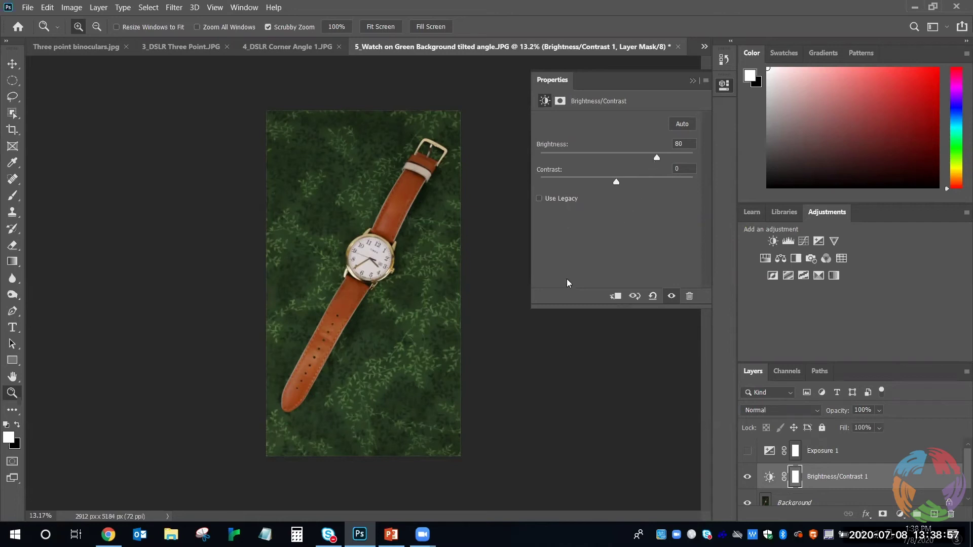
pyautogui.click(691, 81)
# Examine the watch face, strap and green background of the brightened photo at different magnifications.
pyautogui.moveTo(351, 156); pyautogui.dragTo(444, 217)
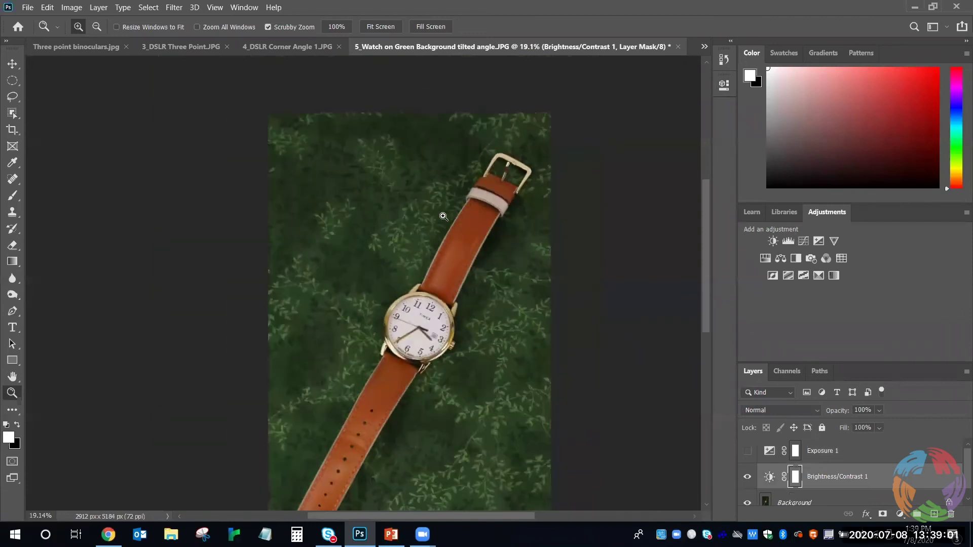
pyautogui.moveTo(438, 262); pyautogui.dragTo(459, 262)
pyautogui.moveTo(460, 309); pyautogui.dragTo(474, 165)
pyautogui.moveTo(526, 197); pyautogui.dragTo(501, 182)
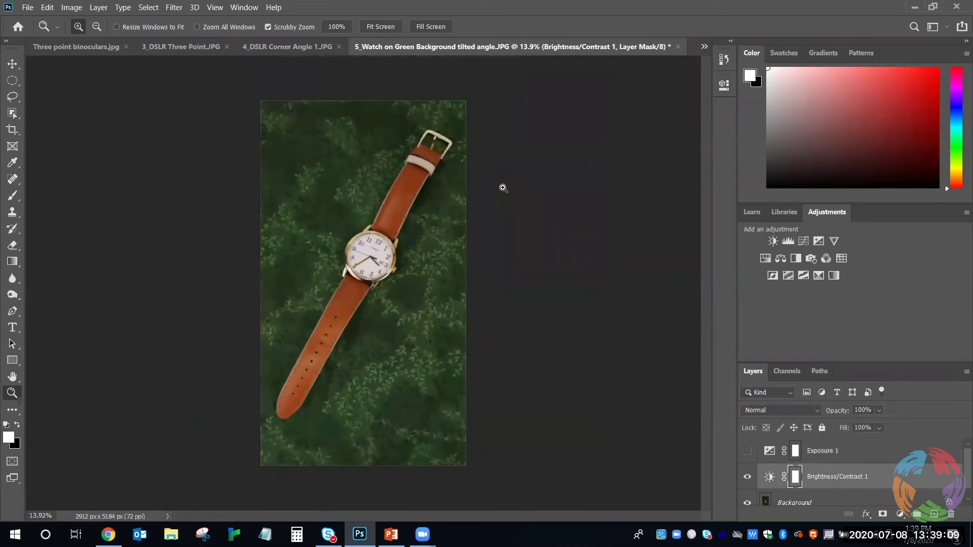
pyautogui.moveTo(381, 146); pyautogui.dragTo(373, 146)
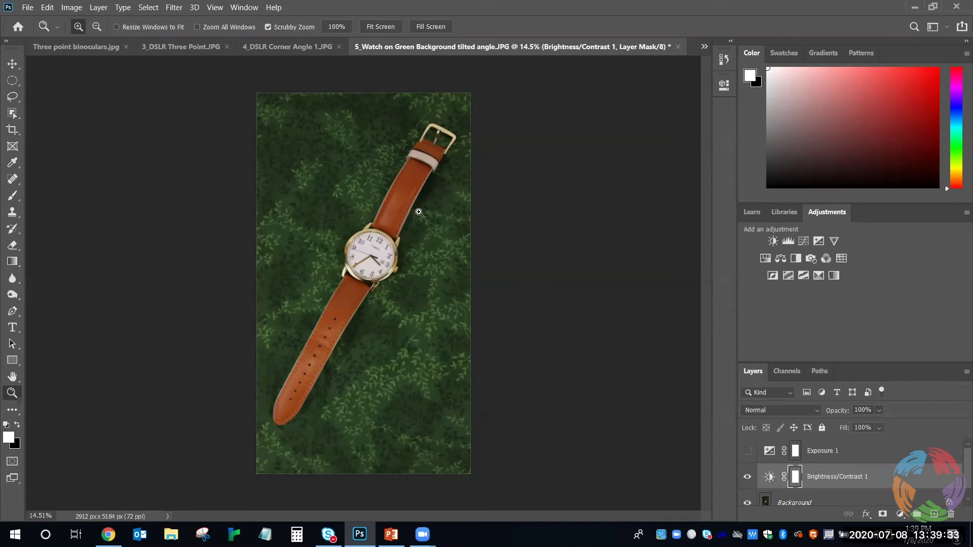
pyautogui.click(407, 187)
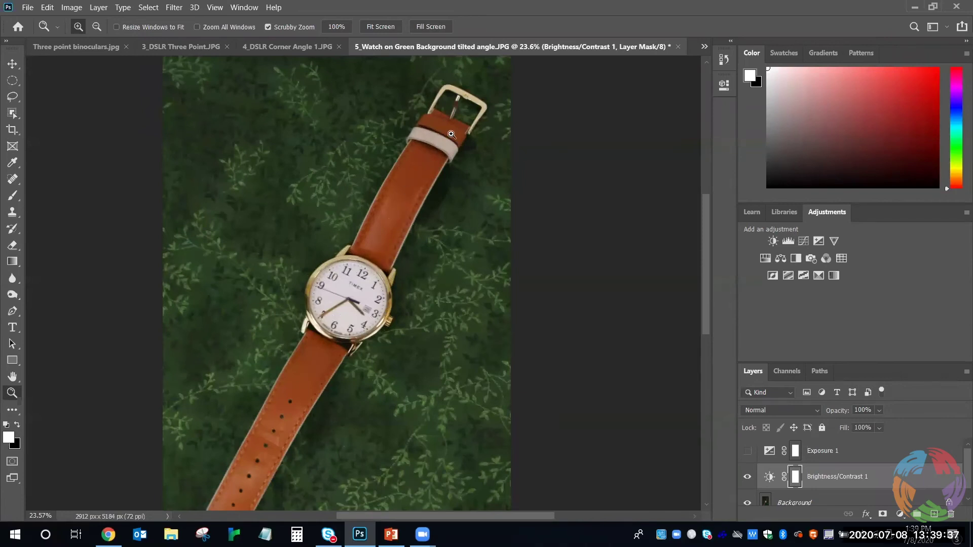
pyautogui.keyDown('alt'); pyautogui.click(406, 227); pyautogui.keyUp('alt')
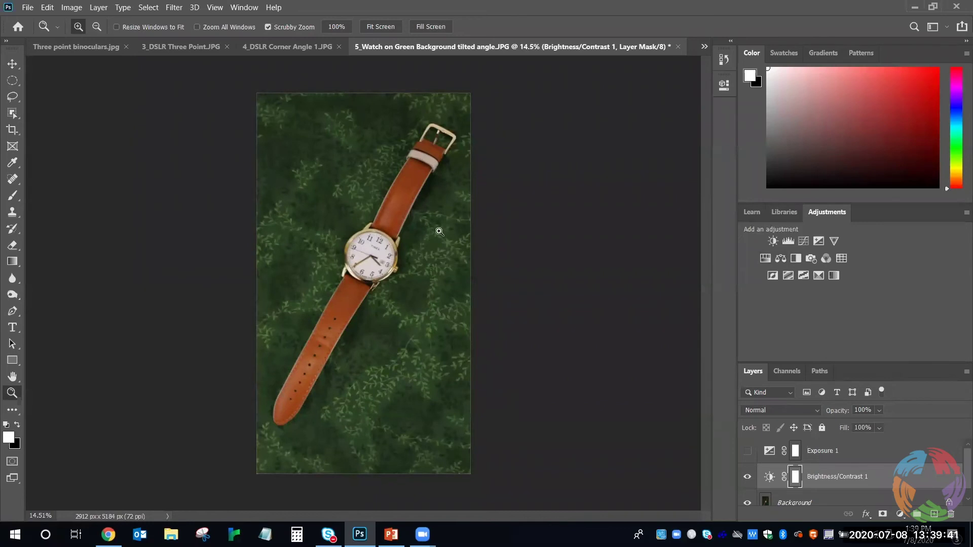
# Add a Hue/Saturation adjustment layer with saturation -10 and compare the watch photo with and without it.
pyautogui.click(765, 258)
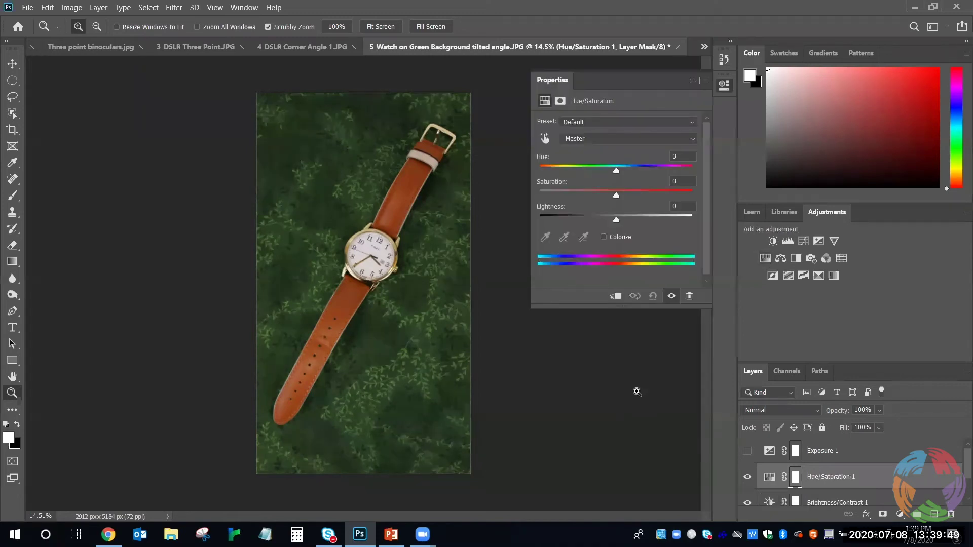
pyautogui.moveTo(617, 196); pyautogui.dragTo(608, 195)
pyautogui.scroll(-1, 854, 466)
pyautogui.scroll(1, 855, 467)
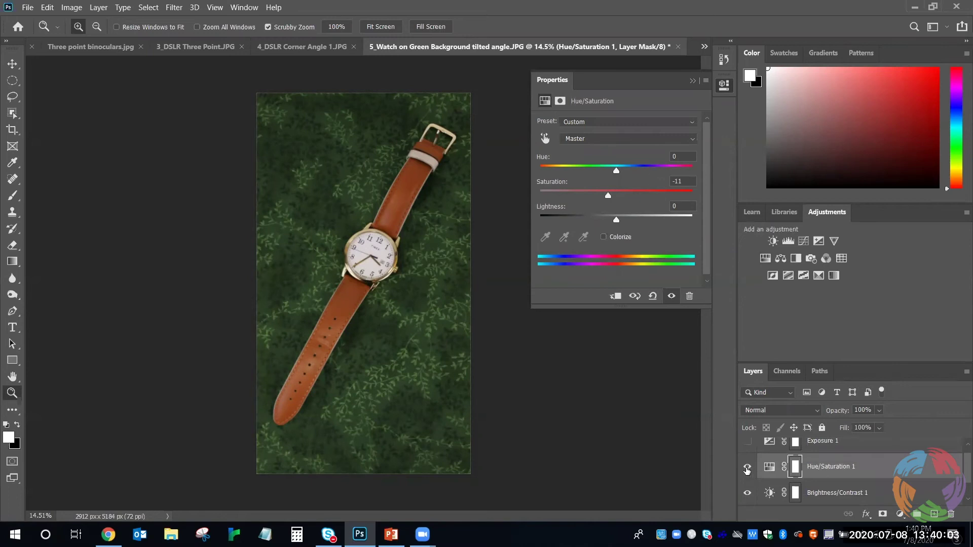
pyautogui.click(748, 468)
pyautogui.click(747, 467)
pyautogui.moveTo(609, 196); pyautogui.dragTo(610, 196)
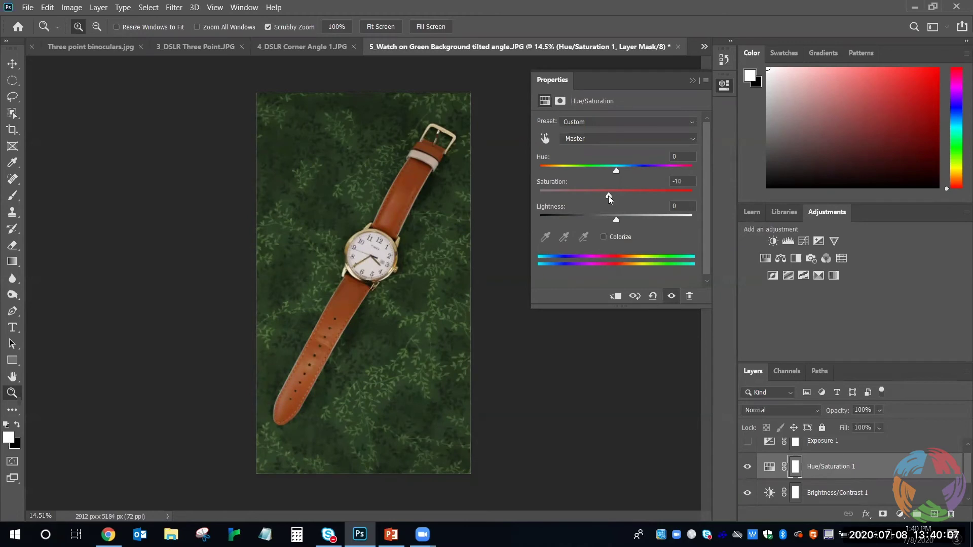
# Set the Brightness/Contrast layer's brightness to 96 and add a Color Balance layer with the midtones' yellow-blue balance at +9.
pyautogui.click(892, 494)
pyautogui.moveTo(661, 159); pyautogui.dragTo(666, 160)
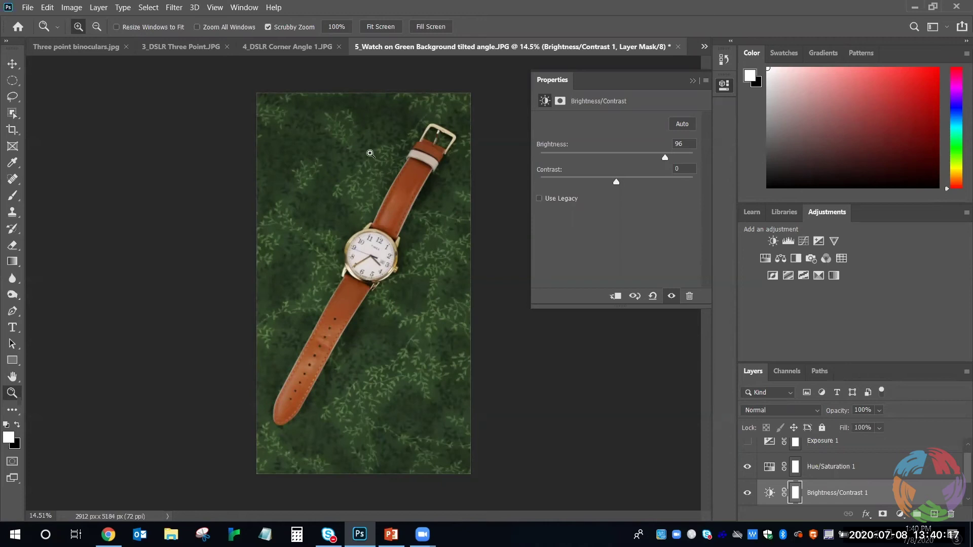
pyautogui.click(780, 258)
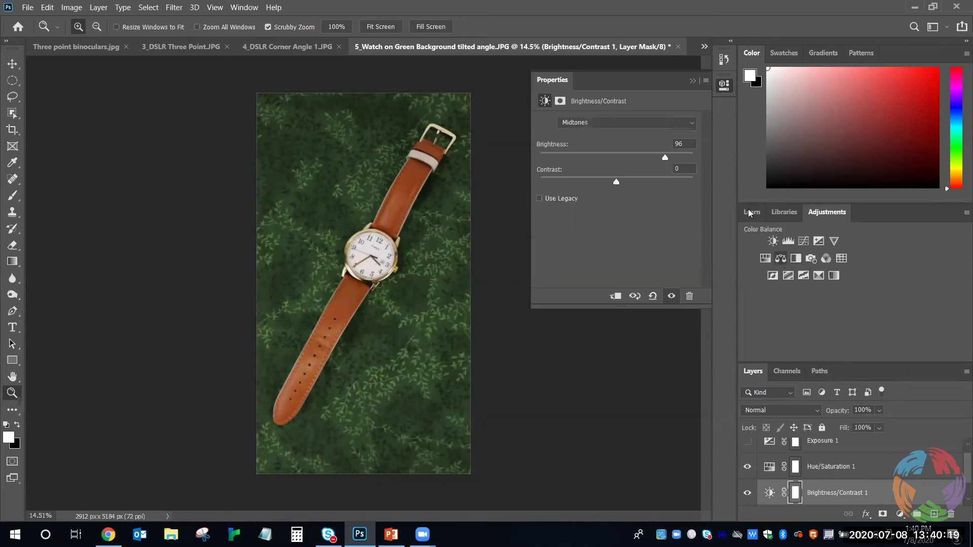
pyautogui.moveTo(601, 193); pyautogui.dragTo(605, 194)
pyautogui.moveTo(426, 257)
pyautogui.mouseDown()
pyautogui.moveTo(436, 254)
pyautogui.moveTo(425, 253)
pyautogui.mouseUp()
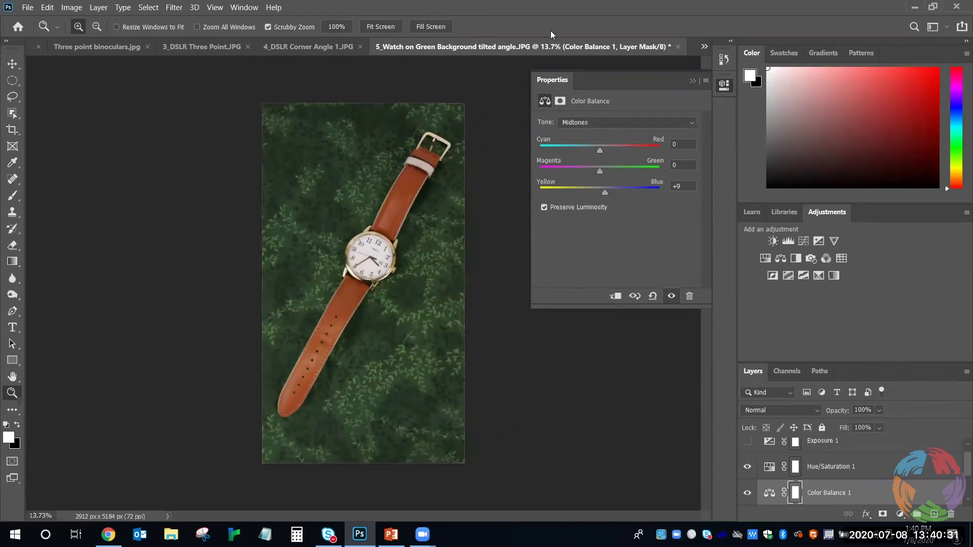
# Open 6_Watch on burlap.JPG from the 2 Watch folder and collapse the document properties.
pyautogui.click(28, 7)
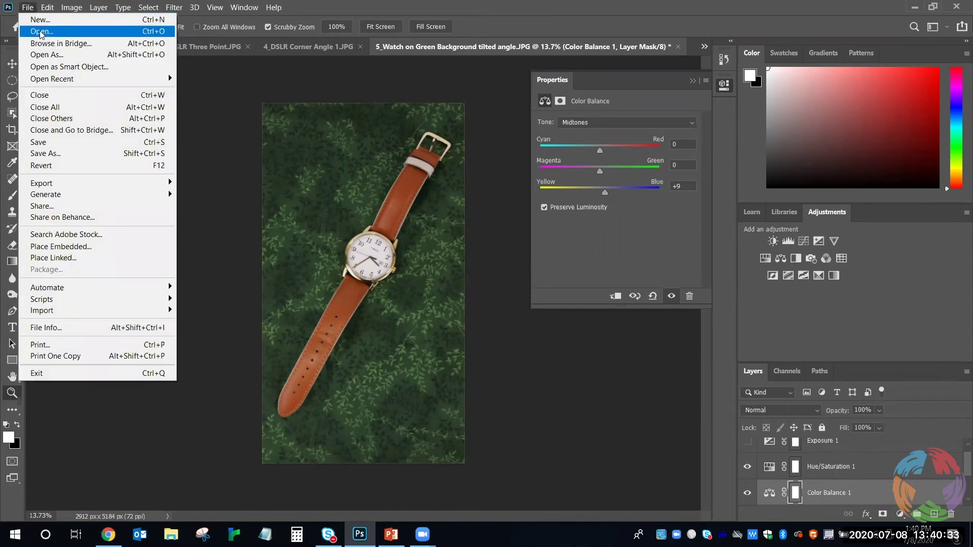
pyautogui.click(42, 31)
pyautogui.scroll(-1, 452, 225)
pyautogui.scroll(-2, 451, 225)
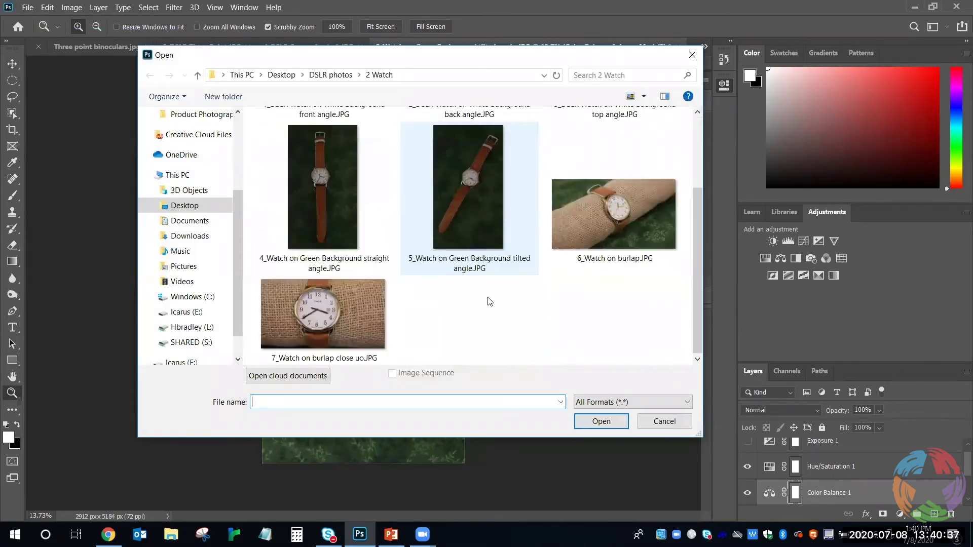
pyautogui.click(650, 196)
pyautogui.click(607, 422)
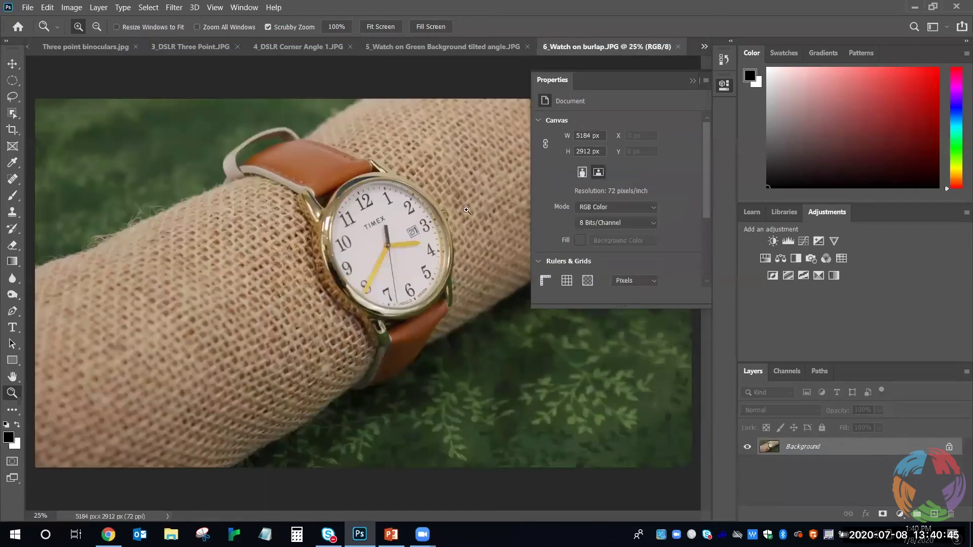
pyautogui.click(693, 80)
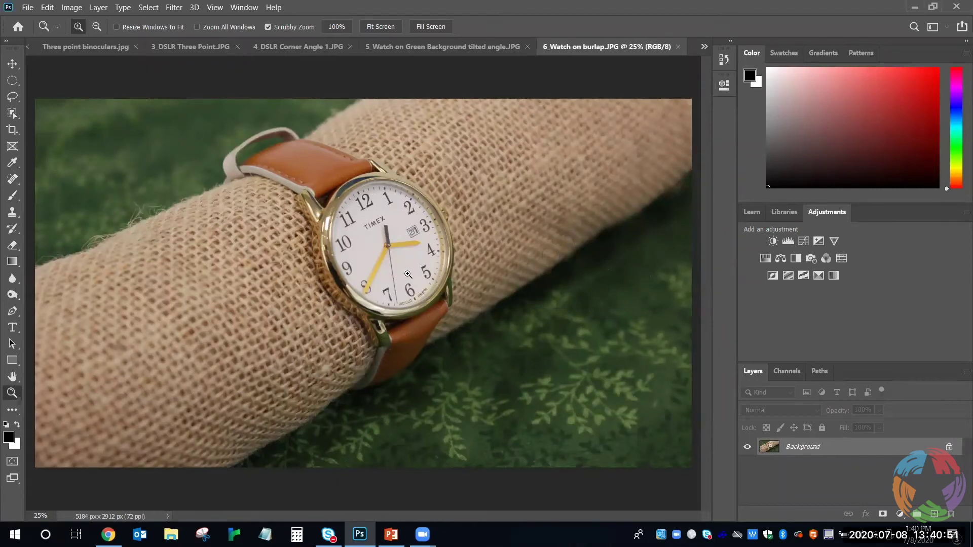
# Examine the burlap roll, watch and green background in the burlap photo for colour problems and flaws.
pyautogui.moveTo(378, 206); pyautogui.dragTo(320, 186)
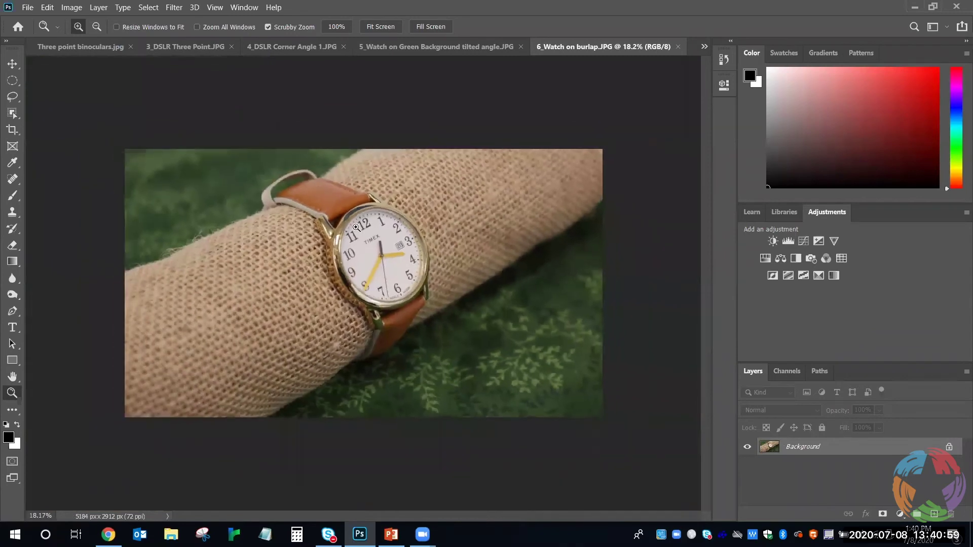
pyautogui.click(153, 299)
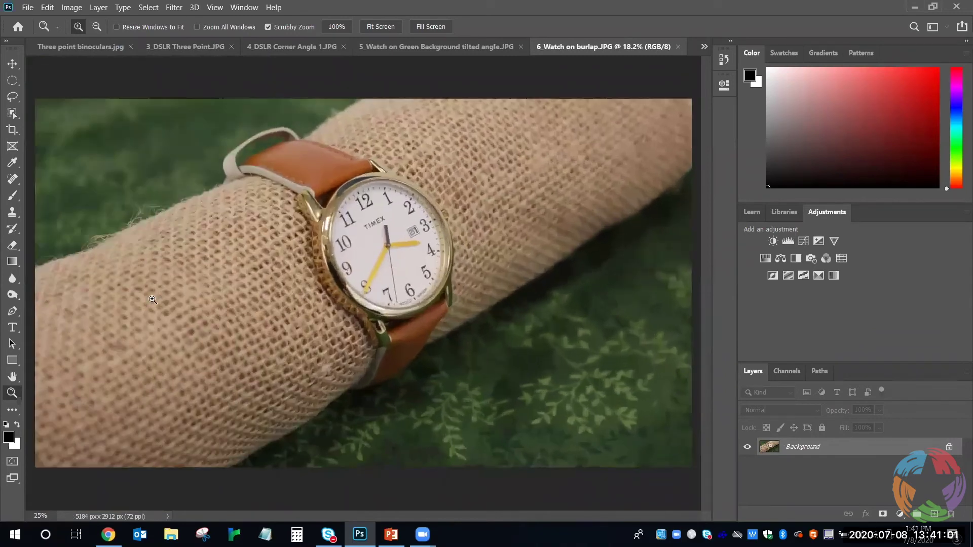
pyautogui.click(193, 307)
pyautogui.moveTo(174, 332); pyautogui.dragTo(270, 296)
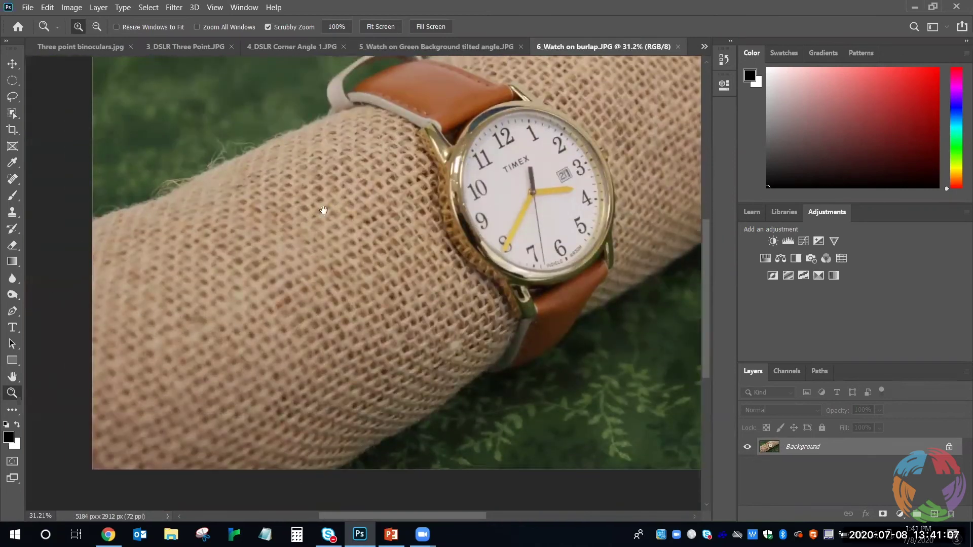
pyautogui.moveTo(374, 177); pyautogui.dragTo(300, 195)
pyautogui.moveTo(454, 255); pyautogui.dragTo(498, 203)
pyautogui.moveTo(499, 167); pyautogui.dragTo(436, 191)
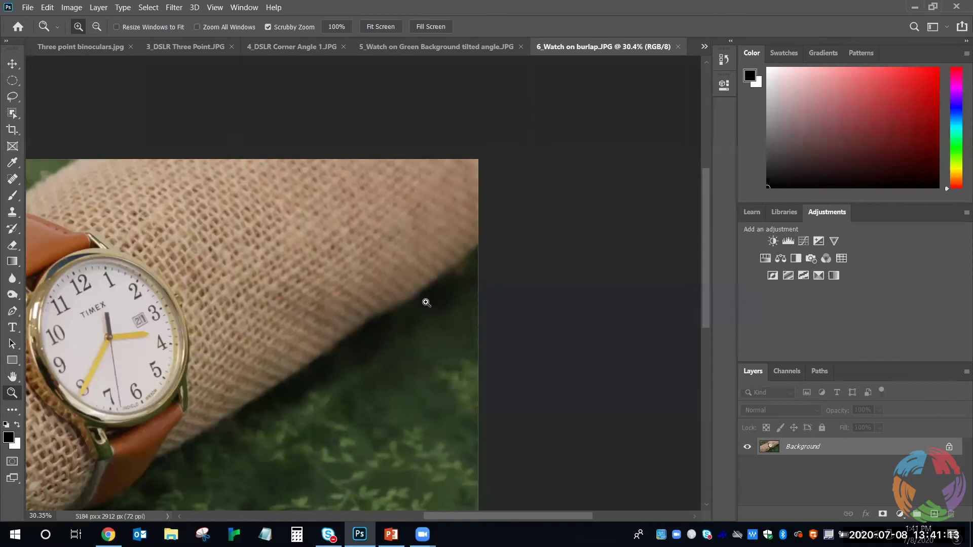
pyautogui.scroll(-3, 383, 279)
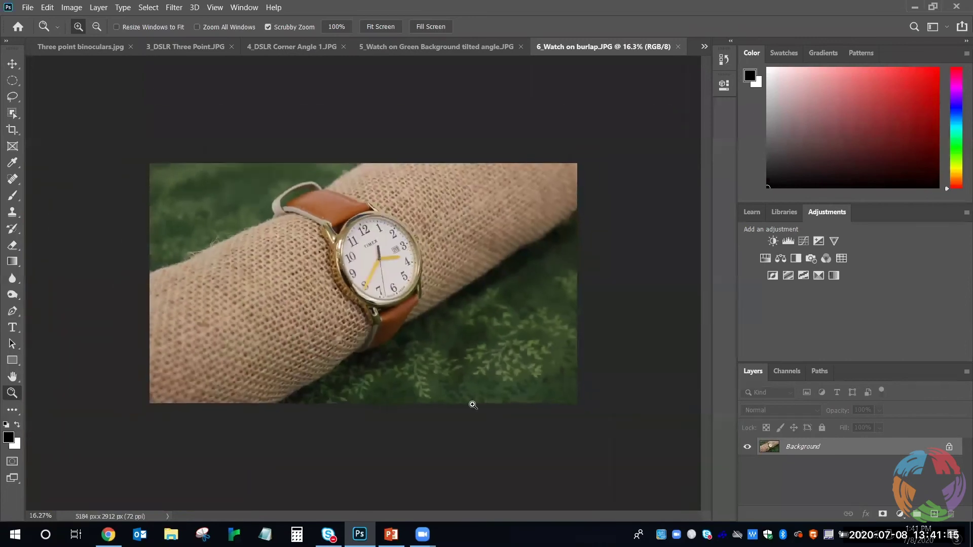
pyautogui.scroll(3, 375, 216)
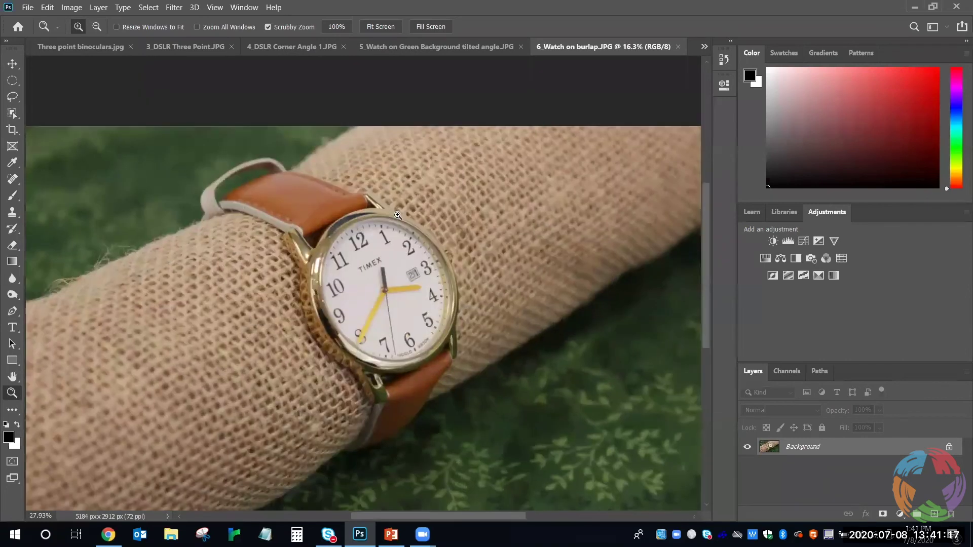
pyautogui.scroll(-1, 485, 204)
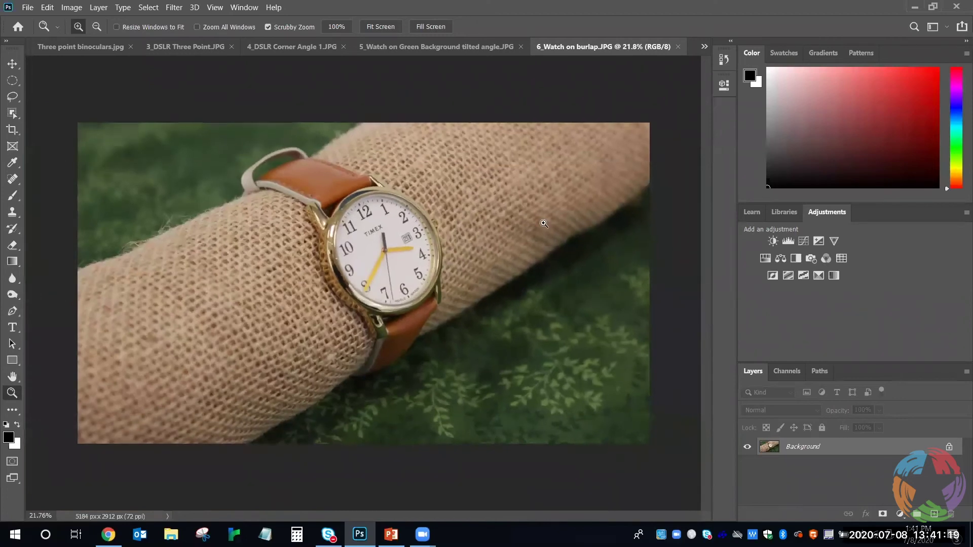
# Add a Hue/Saturation adjustment layer to the burlap photo and lower its saturation slightly.
pyautogui.click(765, 258)
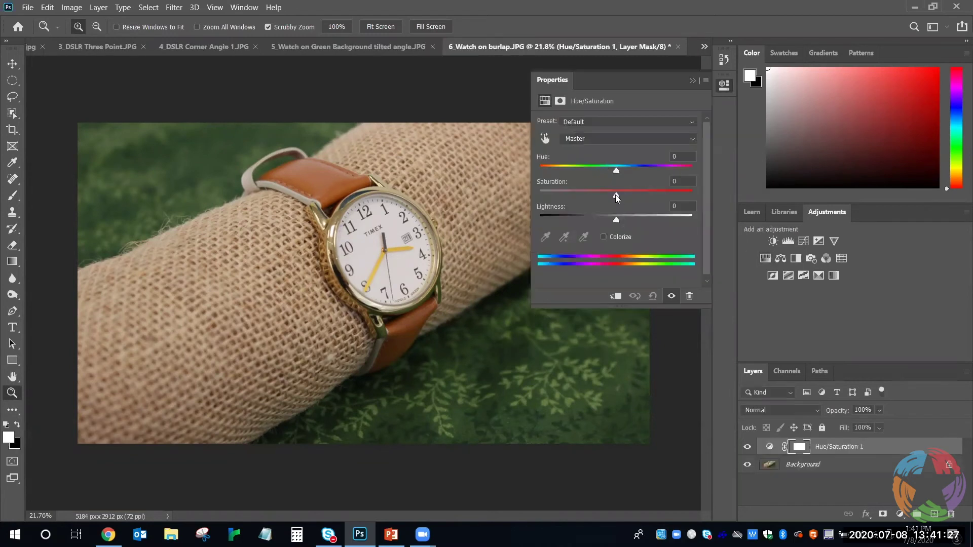
pyautogui.moveTo(609, 194); pyautogui.dragTo(607, 195)
pyautogui.click(692, 83)
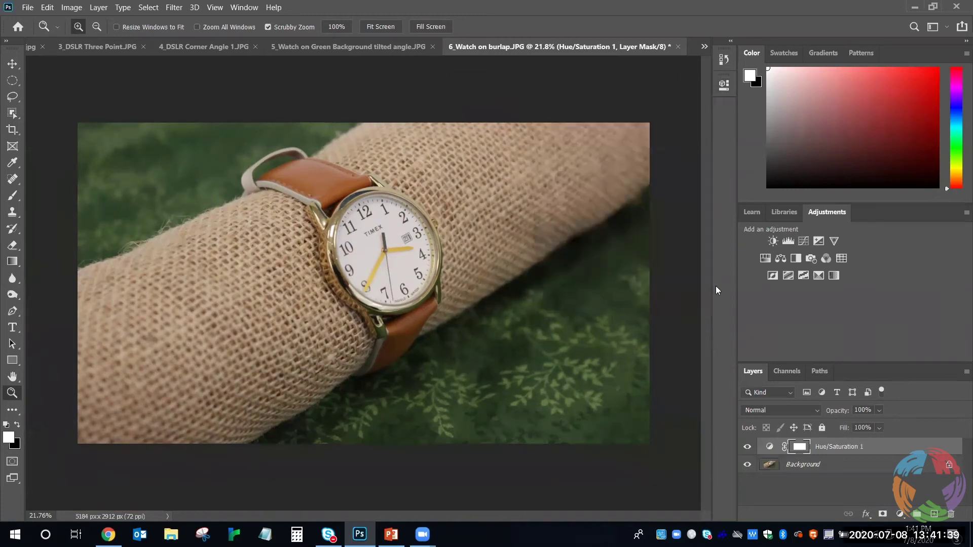
# Duplicate the Background layer of the burlap photo as Background copy.
pyautogui.click(850, 466)
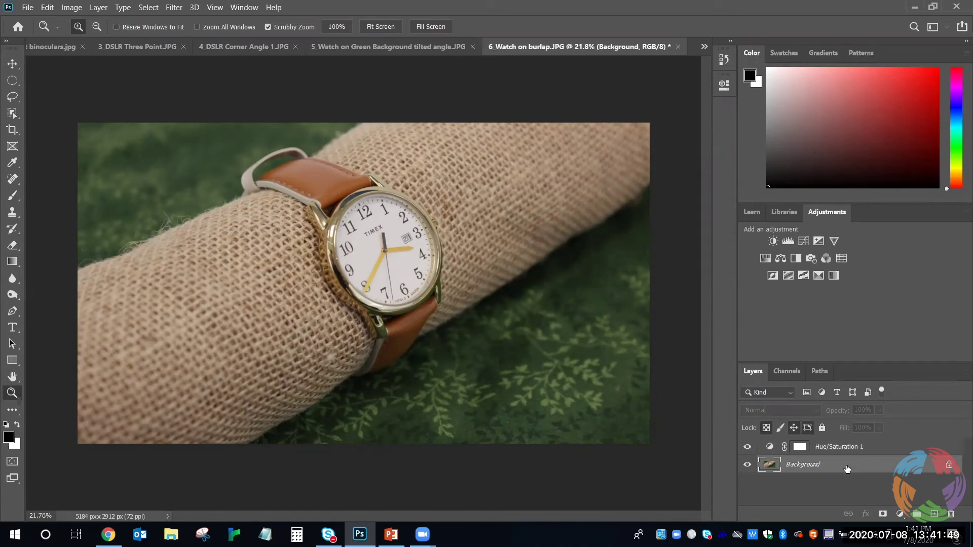
pyautogui.rightClick(845, 467)
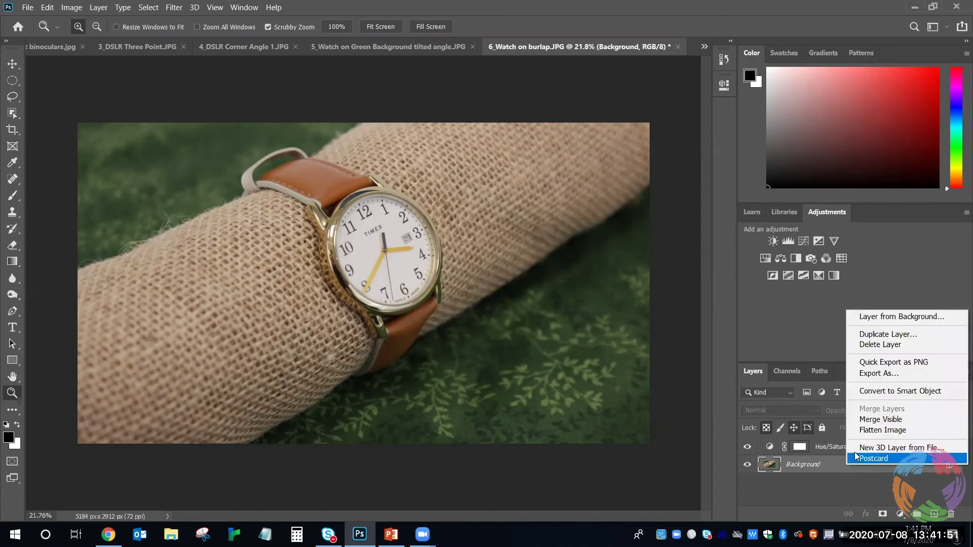
pyautogui.click(881, 331)
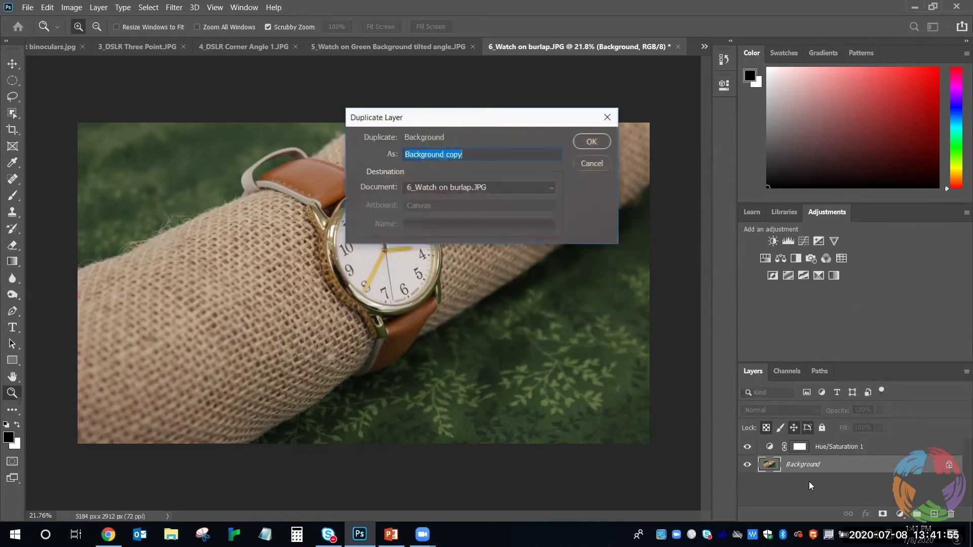
pyautogui.click(599, 144)
# Retouch the stray fibres along the burlap roll's upper and lower edges on Background copy with the Clone Stamp, sampling the nearby green background.
pyautogui.scroll(2, 152, 208)
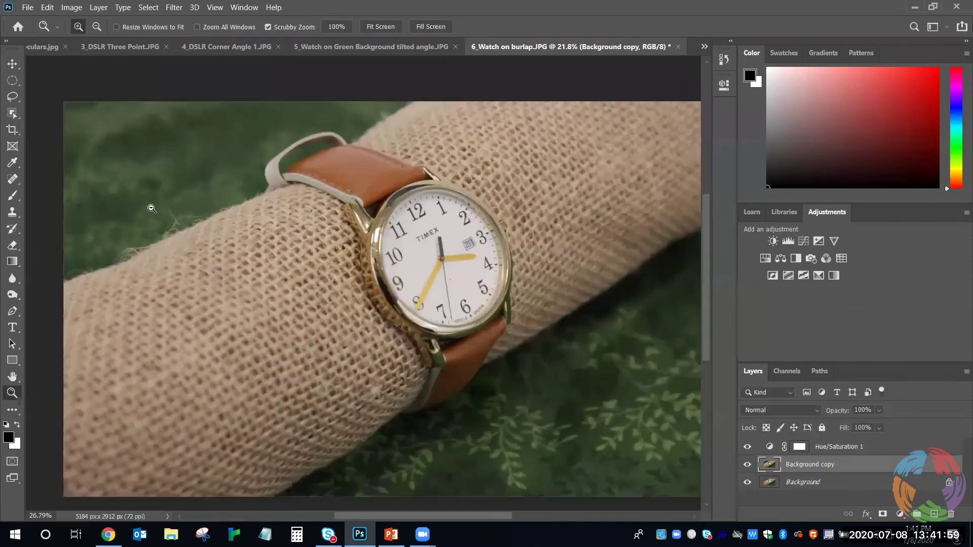
pyautogui.moveTo(136, 189); pyautogui.dragTo(183, 199)
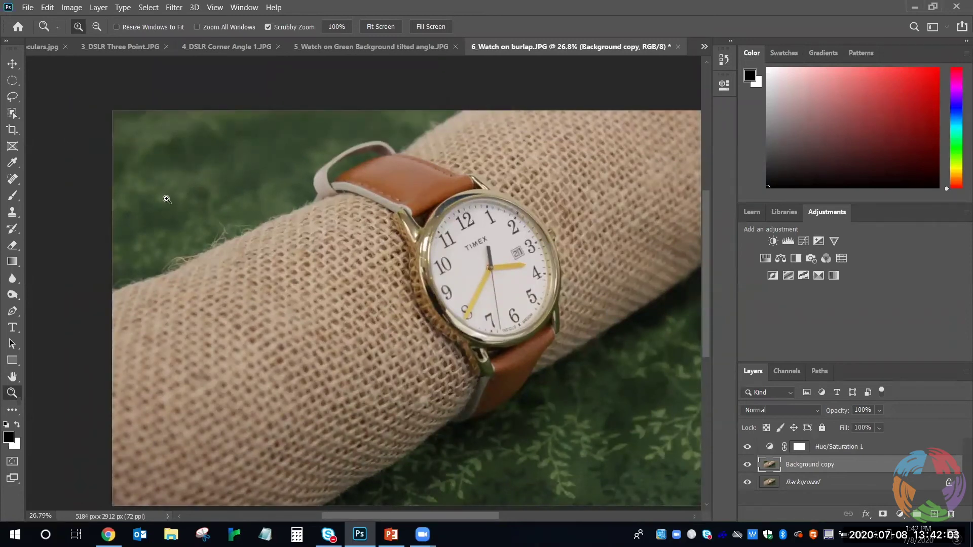
pyautogui.press('s')
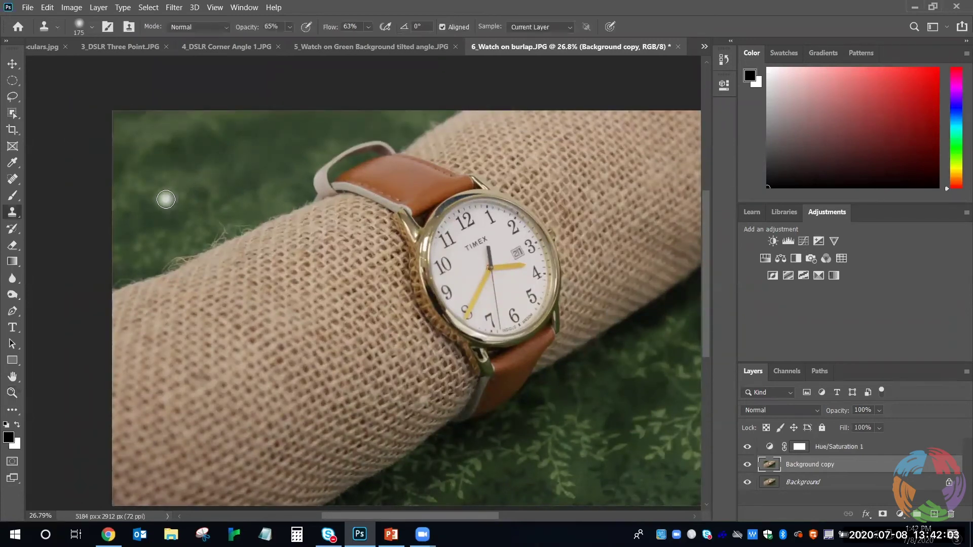
pyautogui.keyDown('alt'); pyautogui.click(247, 194); pyautogui.keyUp('alt')
pyautogui.moveTo(221, 219)
pyautogui.mouseDown()
pyautogui.moveTo(230, 224)
pyautogui.moveTo(222, 211)
pyautogui.moveTo(222, 220)
pyautogui.mouseUp()
pyautogui.moveTo(243, 177)
pyautogui.mouseDown()
pyautogui.moveTo(245, 223)
pyautogui.moveTo(213, 236)
pyautogui.moveTo(208, 223)
pyautogui.moveTo(157, 224)
pyautogui.moveTo(185, 228)
pyautogui.moveTo(180, 253)
pyautogui.moveTo(171, 254)
pyautogui.moveTo(182, 245)
pyautogui.moveTo(156, 263)
pyautogui.mouseUp()
pyautogui.keyDown('alt'); pyautogui.click(190, 214); pyautogui.keyUp('alt')
pyautogui.click(173, 271)
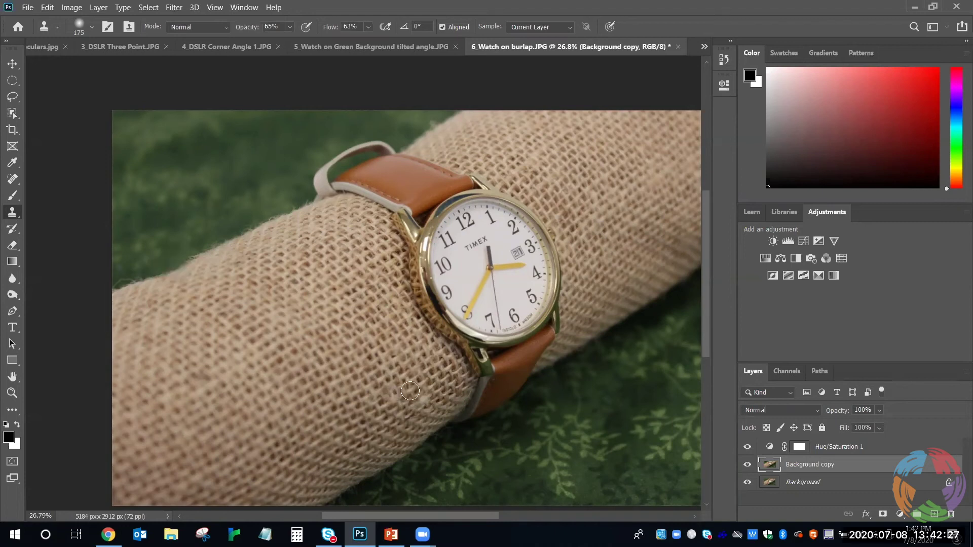
pyautogui.click(421, 397)
pyautogui.click(423, 399)
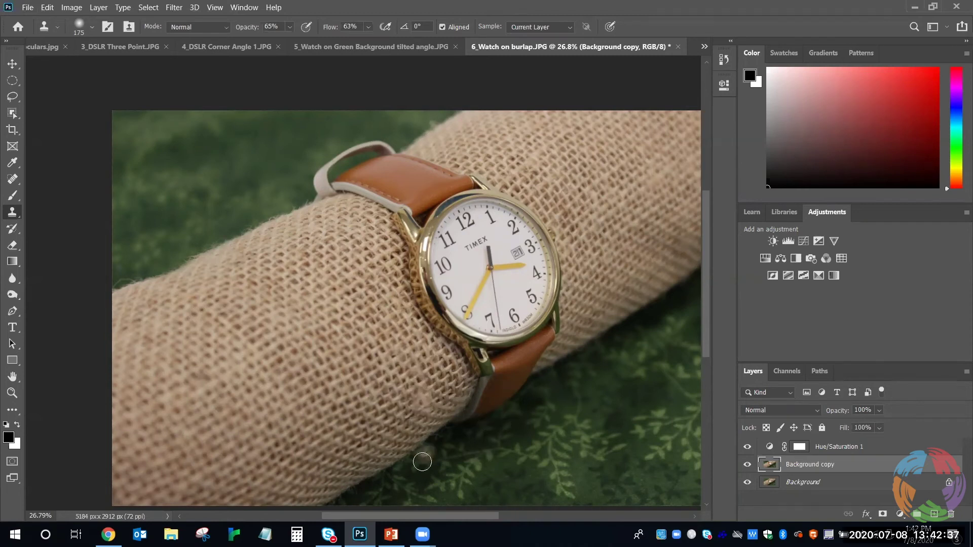
# Add a Brightness/Contrast adjustment layer above Background copy with brightness 16, then hide the layer and collapse its properties.
pyautogui.press('z')
pyautogui.moveTo(387, 254); pyautogui.dragTo(360, 250)
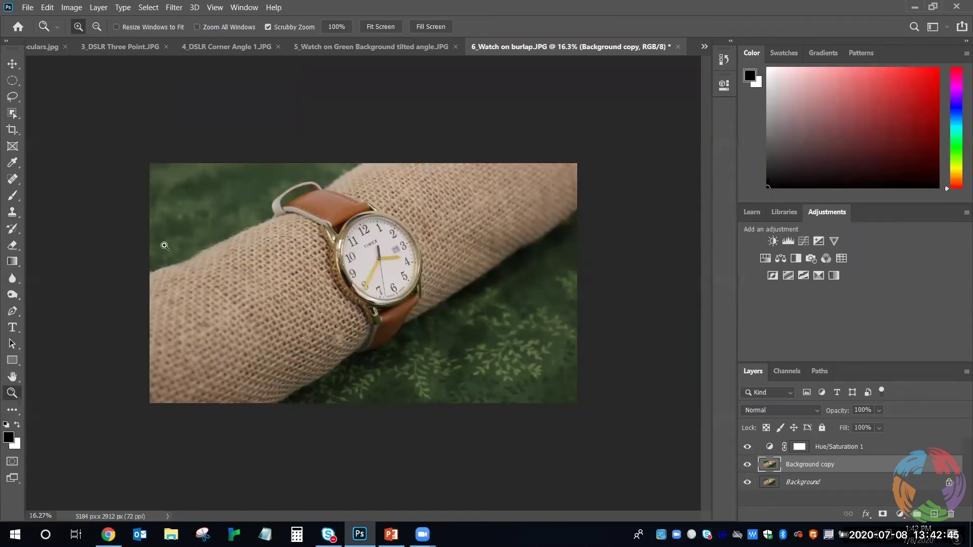
pyautogui.moveTo(389, 201); pyautogui.dragTo(448, 203)
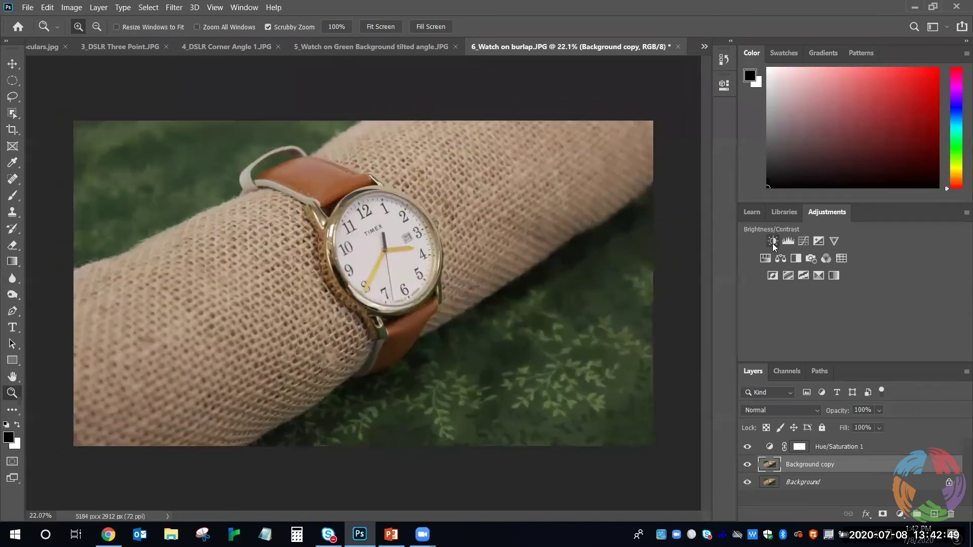
pyautogui.click(773, 242)
pyautogui.moveTo(618, 159); pyautogui.dragTo(624, 161)
pyautogui.click(747, 465)
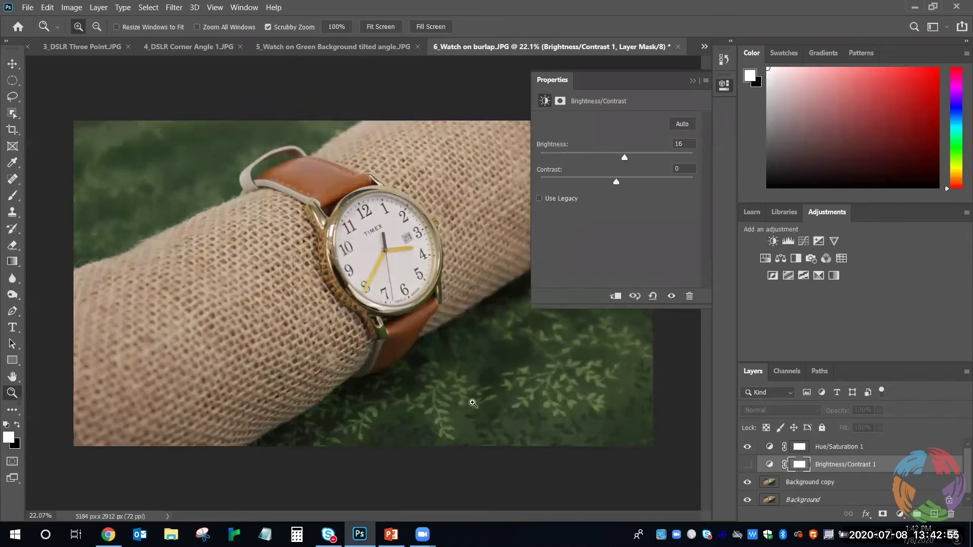
pyautogui.moveTo(482, 341); pyautogui.dragTo(470, 342)
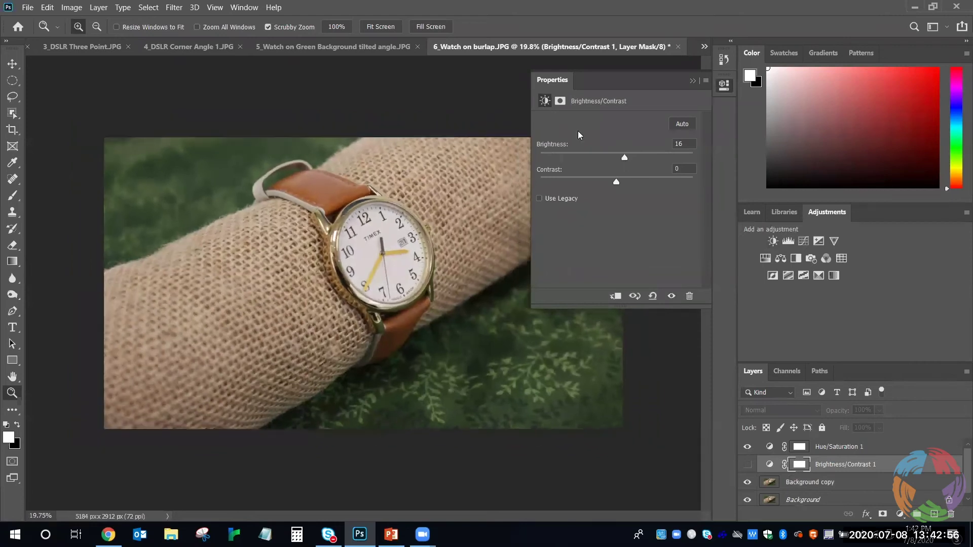
pyautogui.click(693, 81)
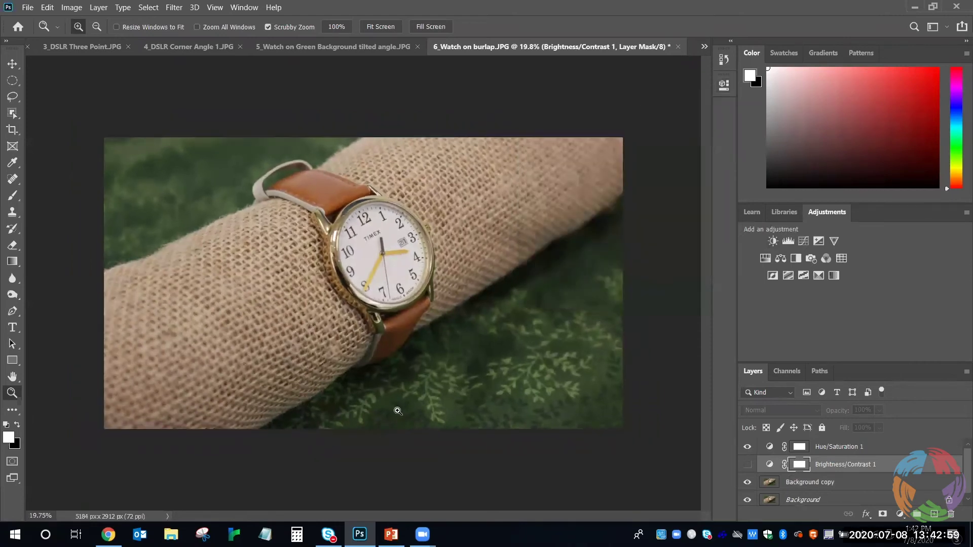
# Open 1_Painting.JPG from the 3 Painting folder inside DSLR photos.
pyautogui.click(29, 8)
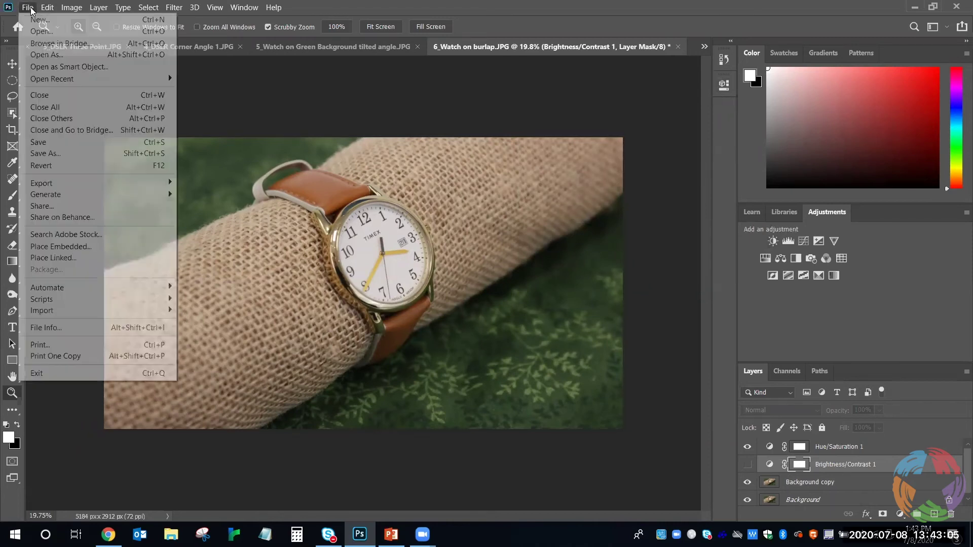
pyautogui.click(37, 32)
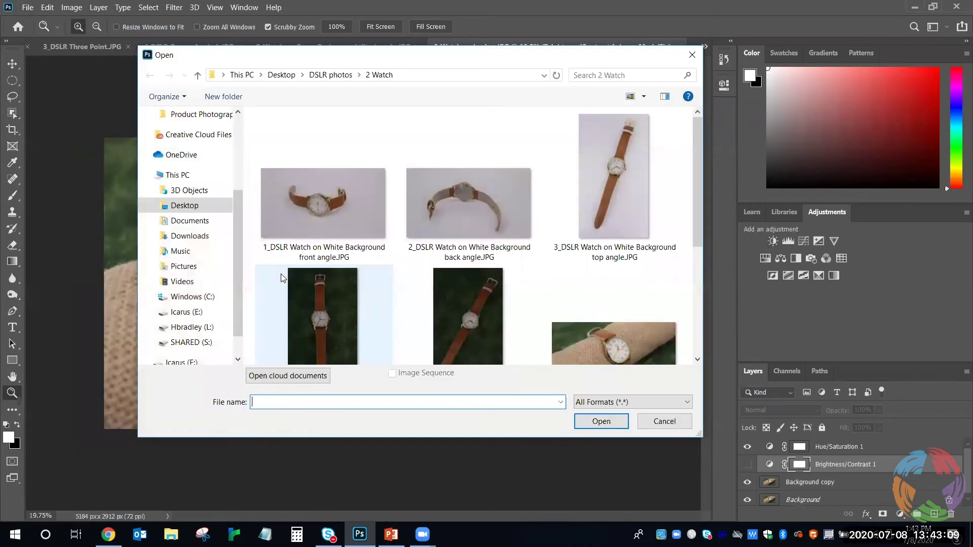
pyautogui.click(323, 76)
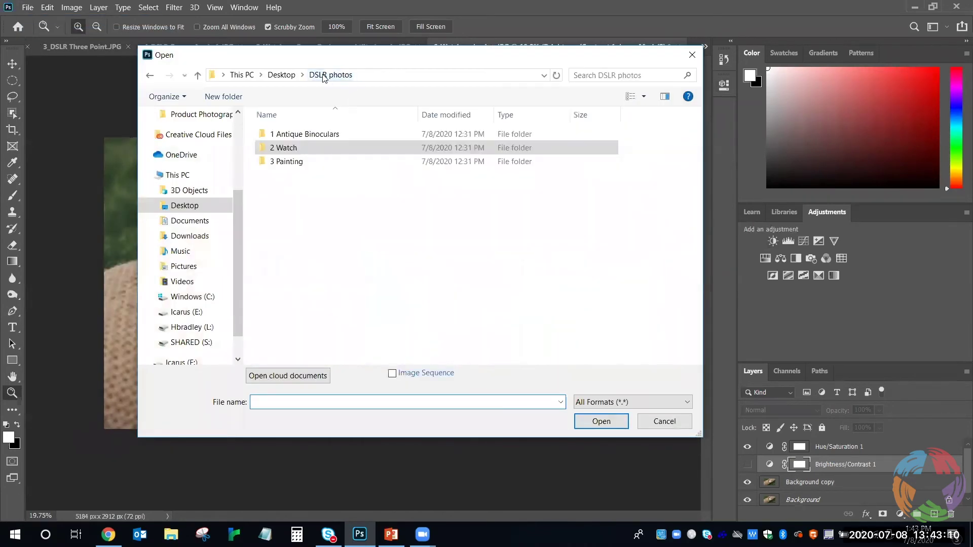
pyautogui.doubleClick(297, 159)
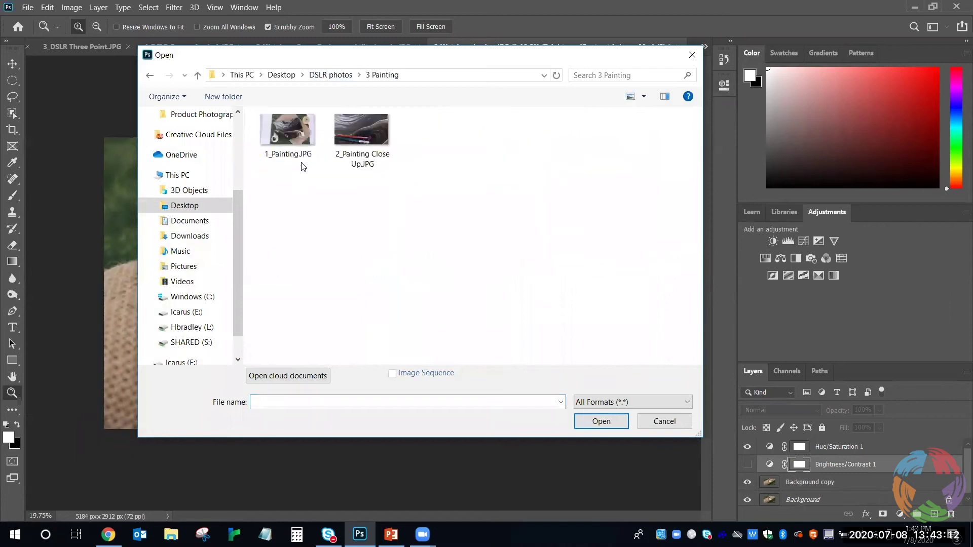
pyautogui.click(298, 130)
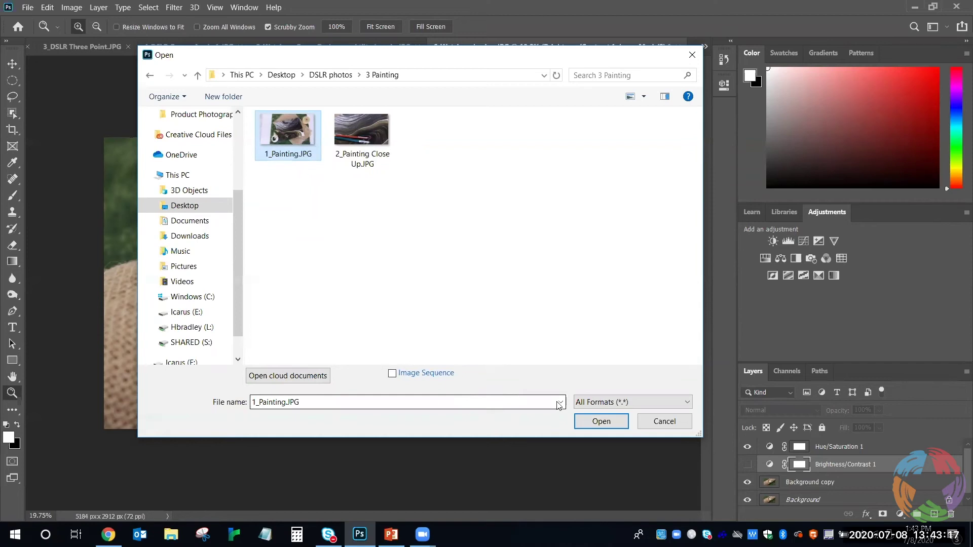
pyautogui.click(606, 423)
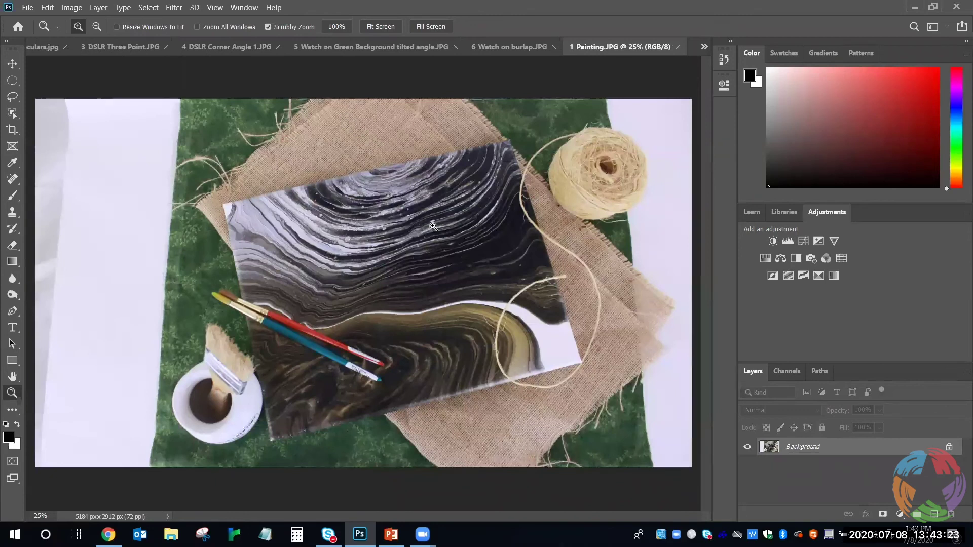
# Examine the painting, brushes, twine, burlap and outer edges of the painting photo for composition and background flaws.
pyautogui.scroll(3, 560, 383)
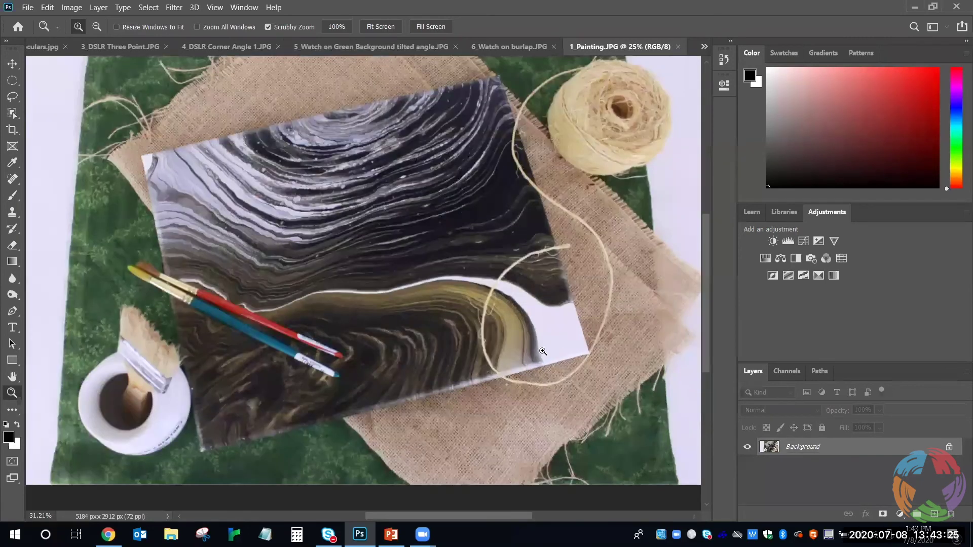
pyautogui.scroll(-3, 413, 284)
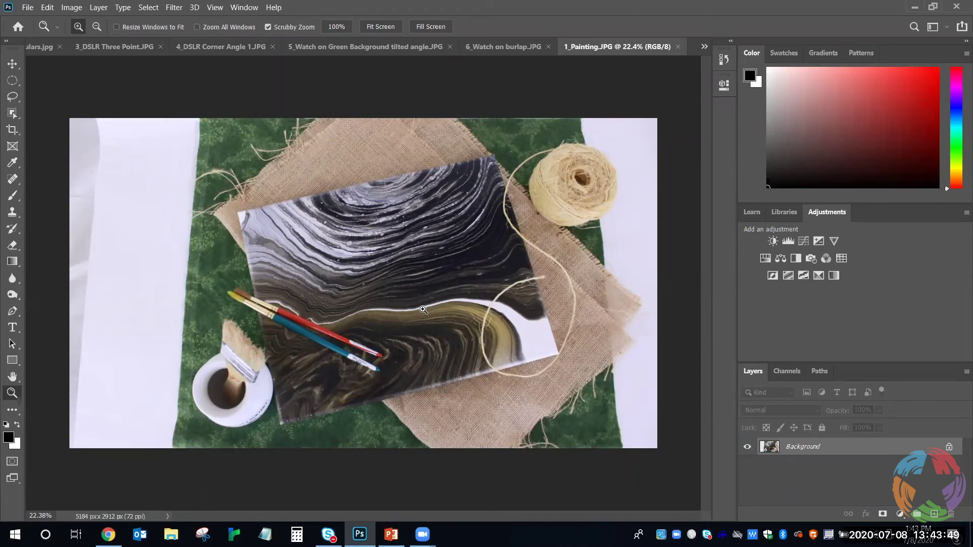
pyautogui.moveTo(517, 358)
pyautogui.mouseDown()
pyautogui.moveTo(572, 351)
pyautogui.moveTo(548, 343)
pyautogui.moveTo(530, 353)
pyautogui.mouseUp()
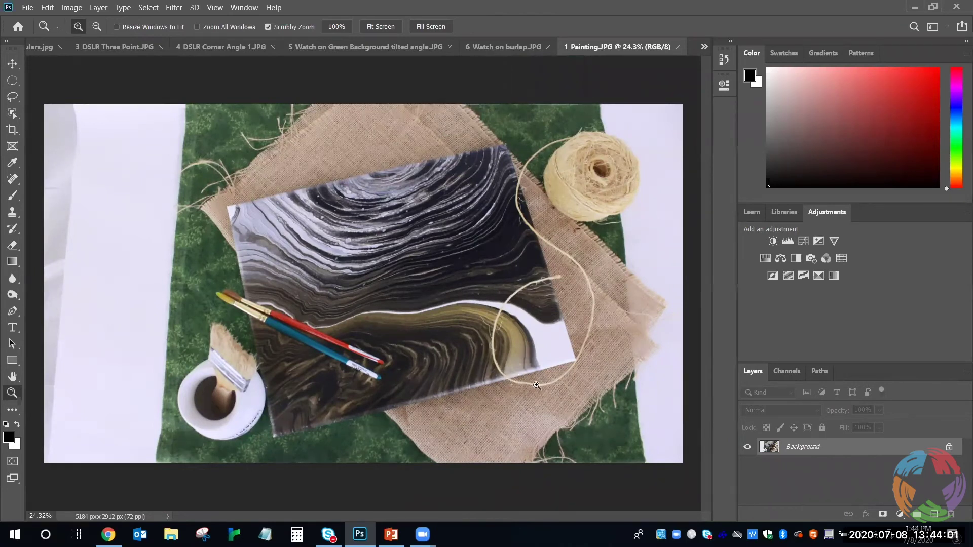
pyautogui.moveTo(537, 386); pyautogui.dragTo(541, 370)
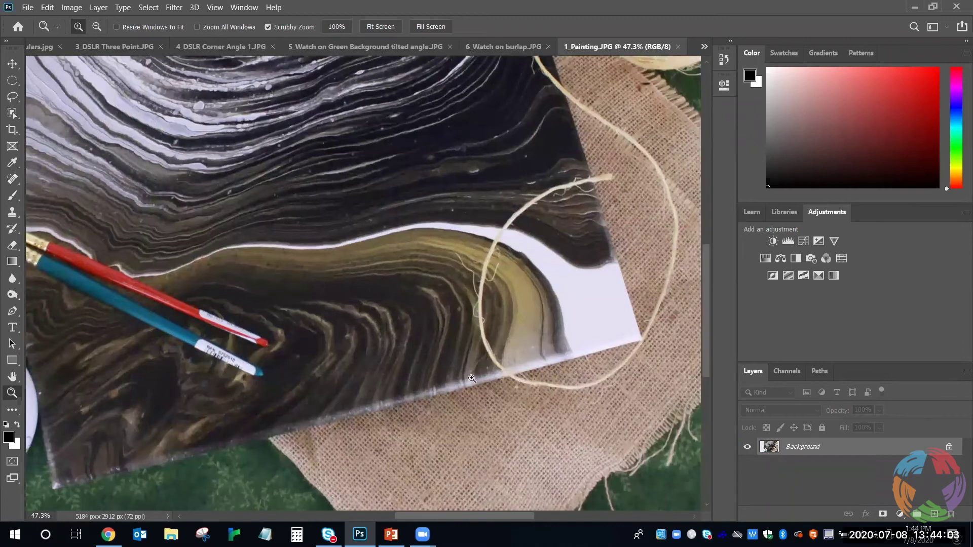
pyautogui.moveTo(469, 314); pyautogui.dragTo(459, 313)
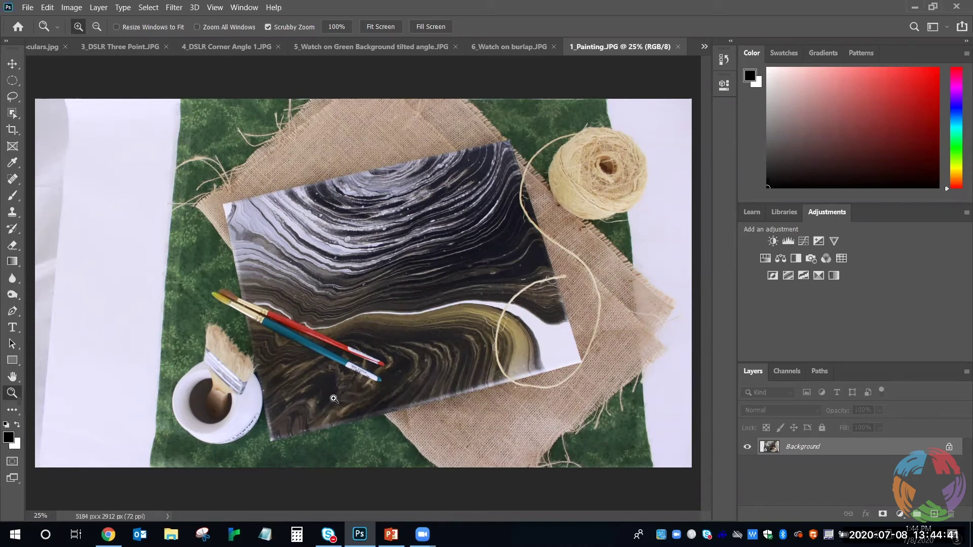
pyautogui.moveTo(551, 174); pyautogui.dragTo(578, 170)
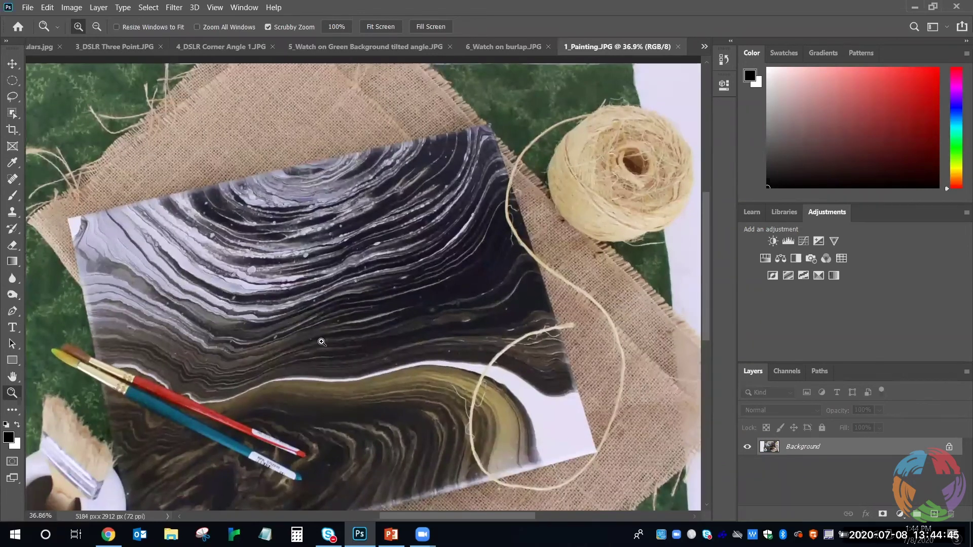
pyautogui.keyDown('alt'); pyautogui.click(189, 402); pyautogui.keyUp('alt')
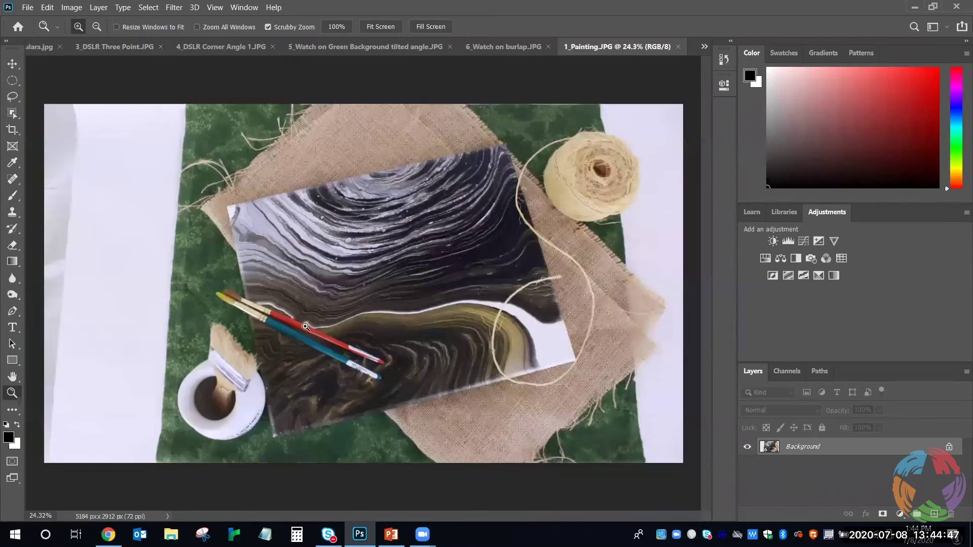
pyautogui.moveTo(251, 365); pyautogui.dragTo(304, 311)
pyautogui.moveTo(602, 210); pyautogui.dragTo(568, 203)
pyautogui.moveTo(354, 229); pyautogui.dragTo(109, 275)
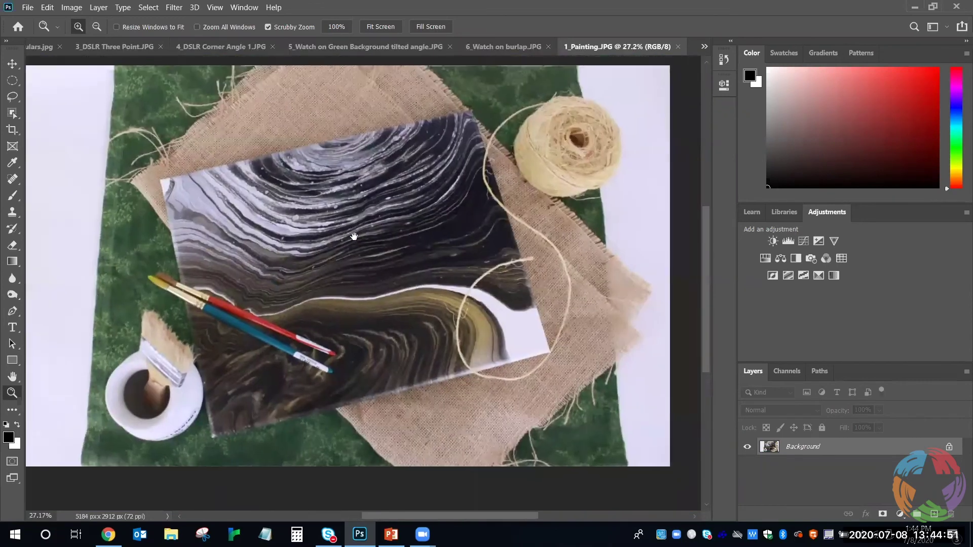
pyautogui.moveTo(459, 223); pyautogui.dragTo(457, 224)
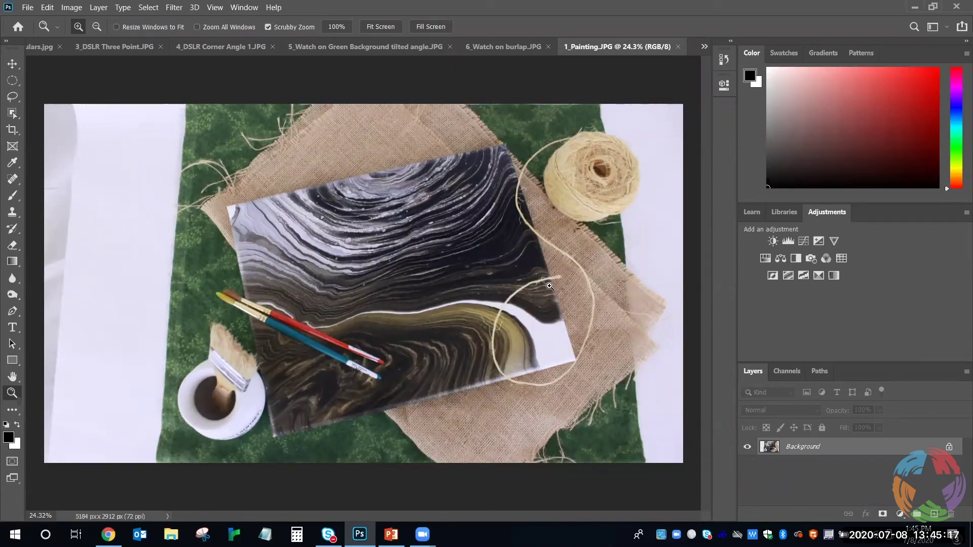
pyautogui.moveTo(330, 283)
pyautogui.mouseDown()
pyautogui.moveTo(312, 286)
pyautogui.moveTo(535, 218)
pyautogui.mouseUp()
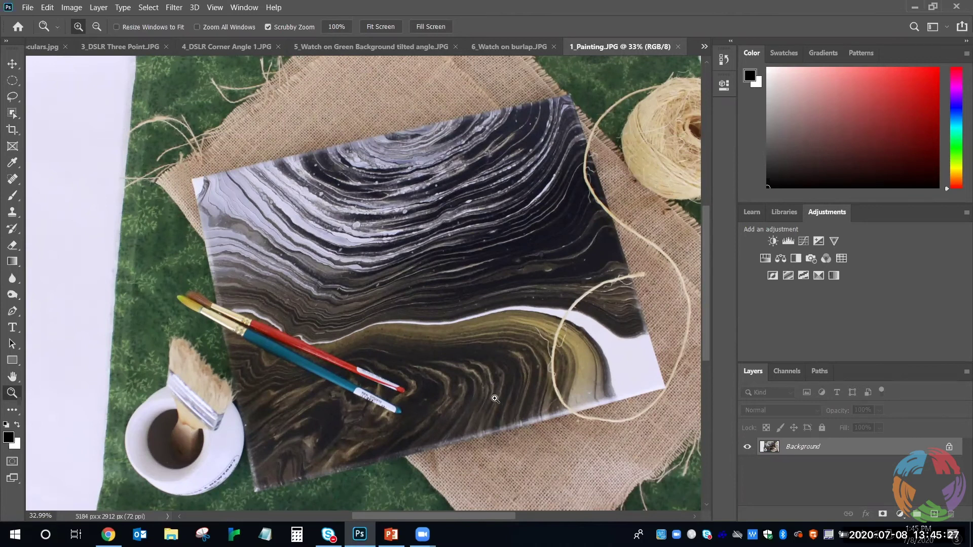
pyautogui.moveTo(425, 163); pyautogui.dragTo(375, 183)
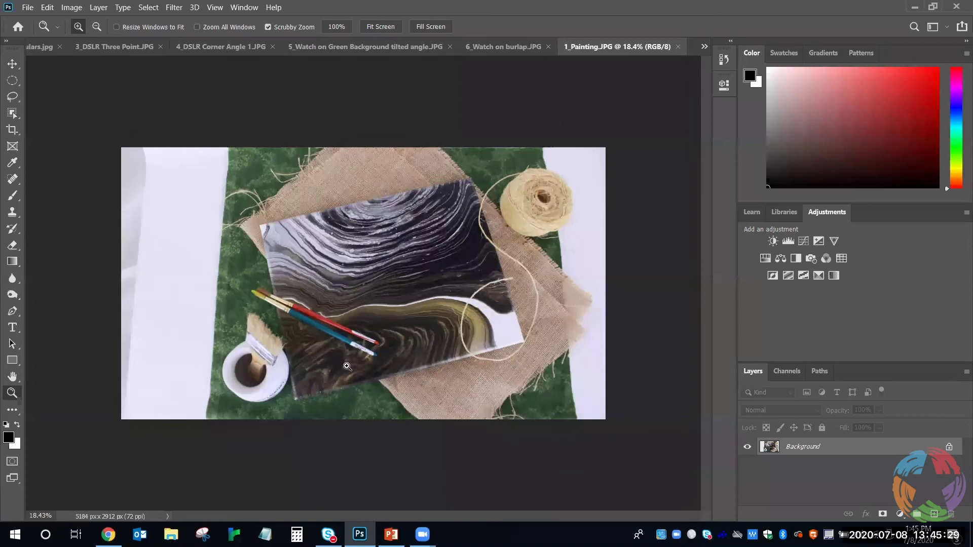
pyautogui.moveTo(439, 310); pyautogui.dragTo(456, 284)
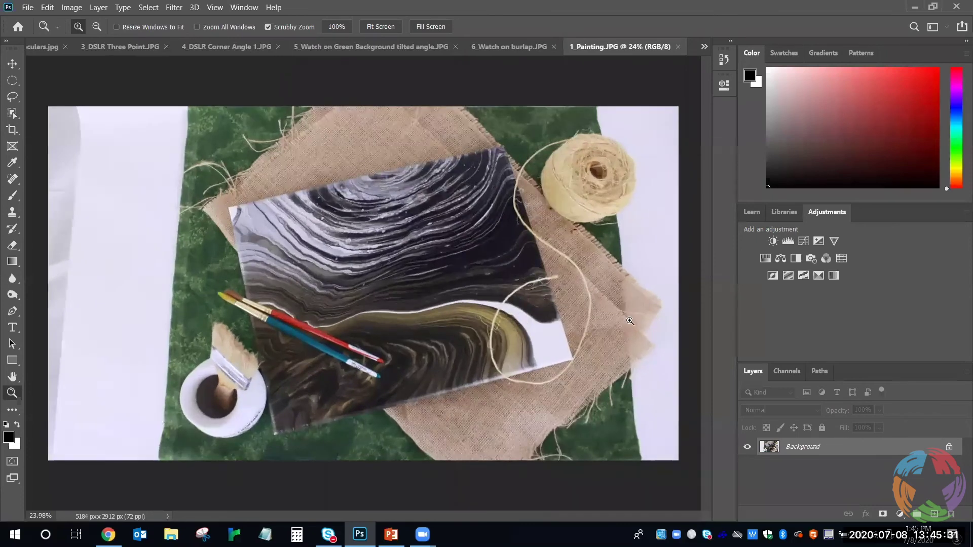
pyautogui.moveTo(289, 328); pyautogui.dragTo(300, 332)
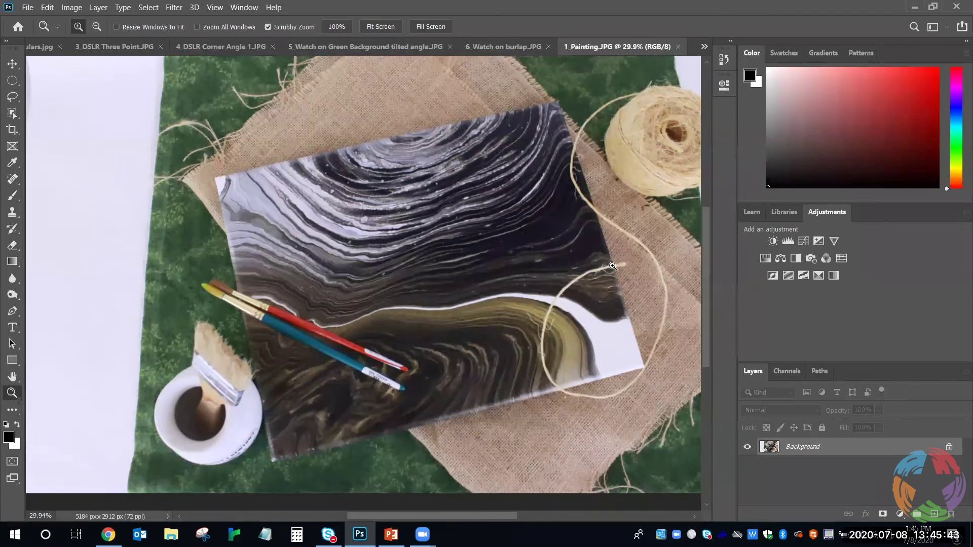
pyautogui.moveTo(546, 216); pyautogui.dragTo(528, 217)
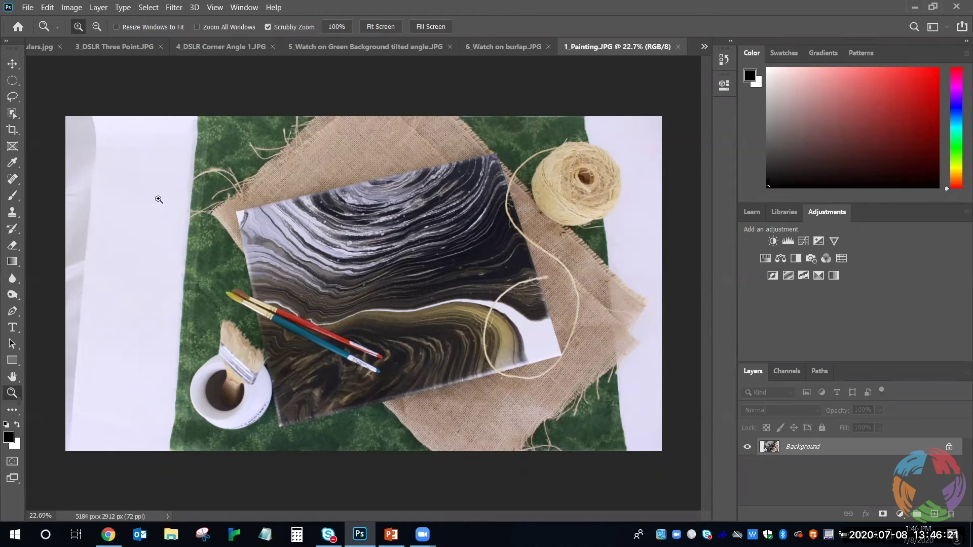
# Crop the painting photo to a landscape 7 by 5 ratio around the canvas and props, cutting off the white side areas.
pyautogui.click(11, 132)
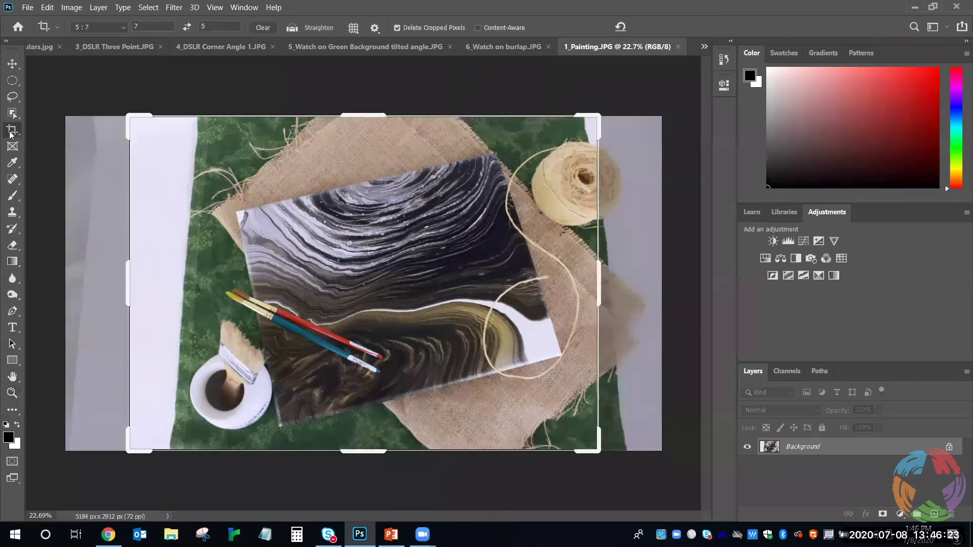
pyautogui.click(188, 30)
pyautogui.click(188, 30)
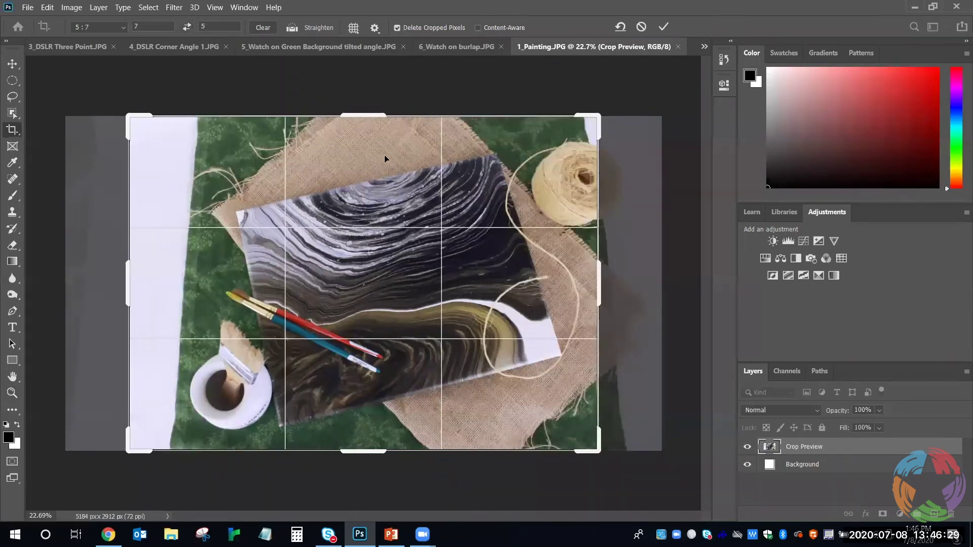
pyautogui.moveTo(127, 114); pyautogui.dragTo(164, 132)
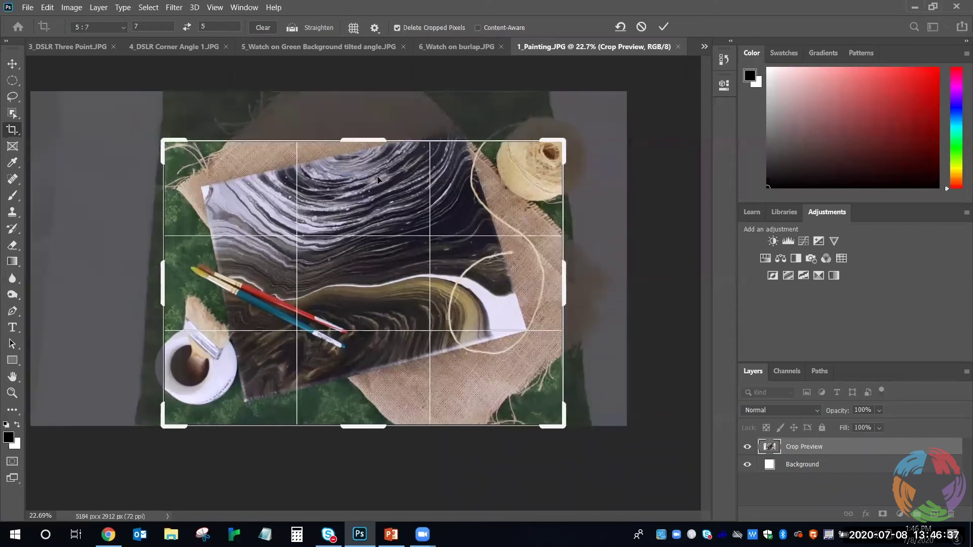
pyautogui.moveTo(376, 175); pyautogui.dragTo(375, 192)
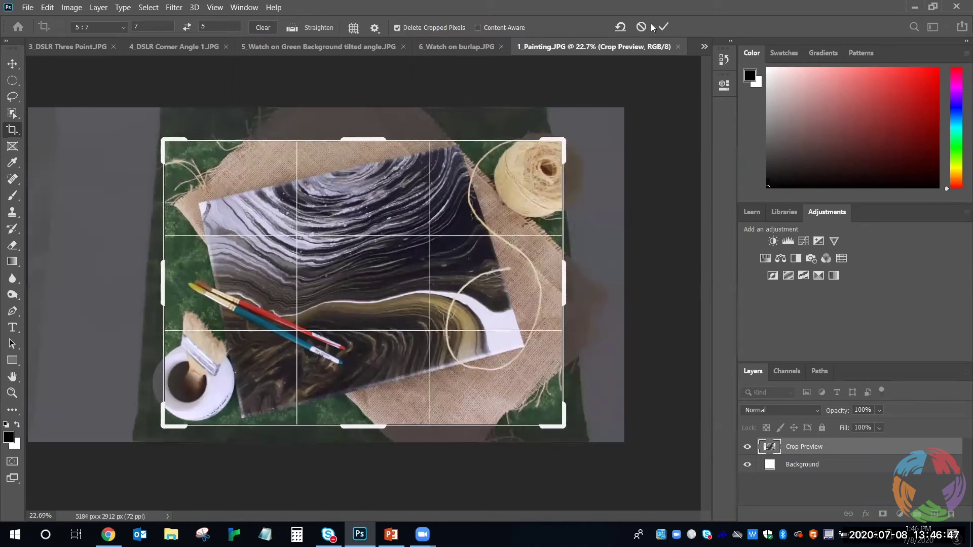
pyautogui.click(664, 27)
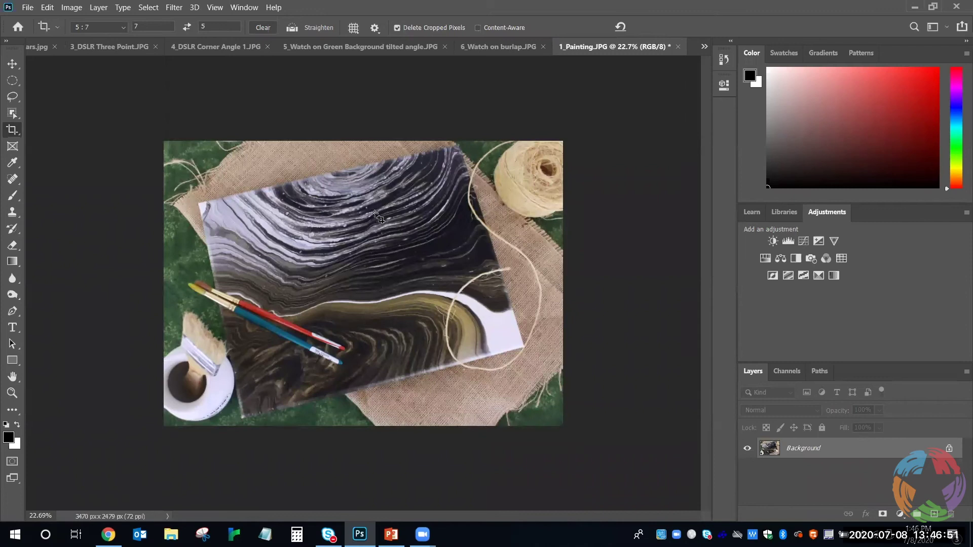
# Add a Brightness/Contrast adjustment layer to the painting photo with brightness about 25, and toggle it off and on to compare.
pyautogui.click(773, 242)
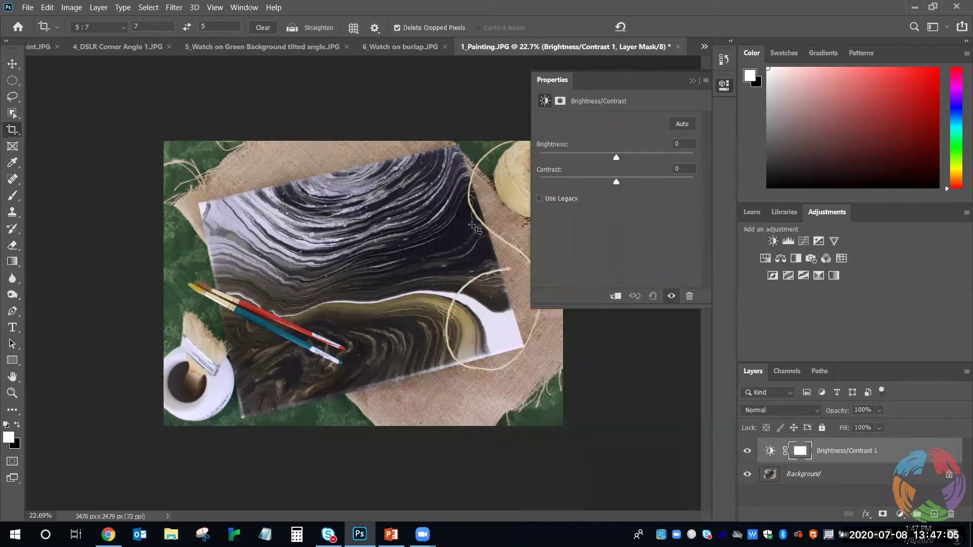
pyautogui.moveTo(618, 159); pyautogui.dragTo(627, 158)
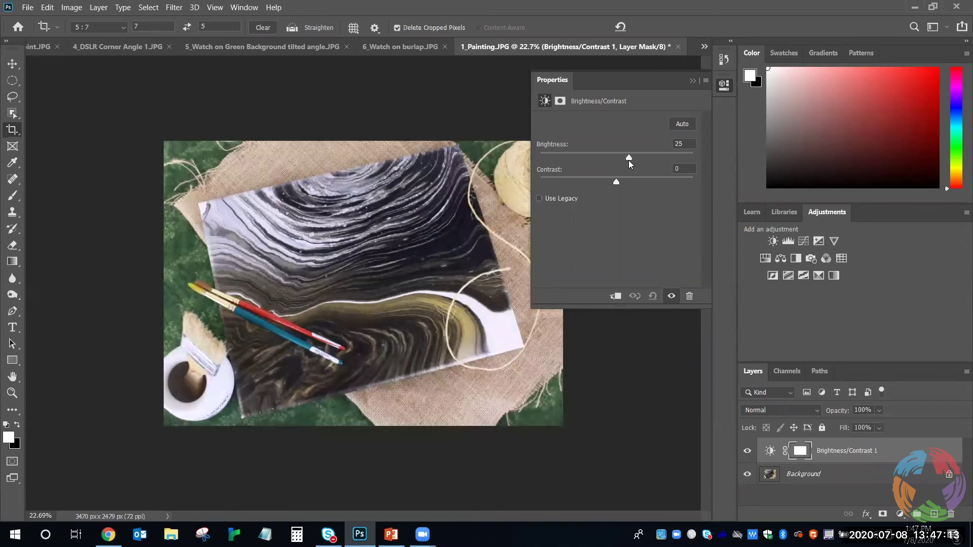
pyautogui.moveTo(628, 161); pyautogui.dragTo(627, 165)
pyautogui.click(747, 450)
pyautogui.click(746, 451)
# Warm the whole painting photo with a Color Balance adjustment layer, setting midtones Cyan/Red to +5 and Yellow/Blue to -4.
pyautogui.click(781, 258)
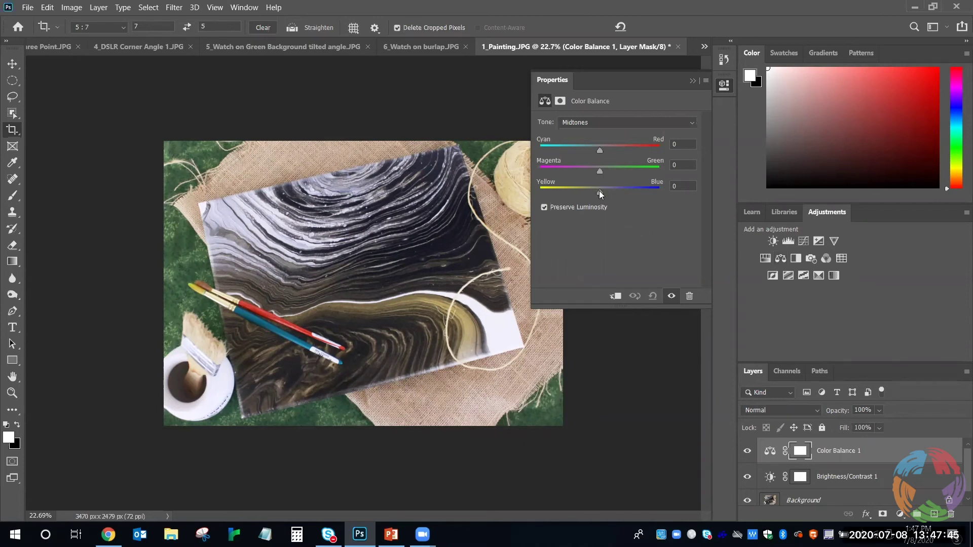
pyautogui.moveTo(597, 191); pyautogui.dragTo(596, 194)
pyautogui.moveTo(599, 150); pyautogui.dragTo(599, 150)
# Darken the painting's white lower-right corner using a lasso selection feathered 10 pixels and a Brightness/Contrast adjustment layer with brightness -22.
pyautogui.press('l')
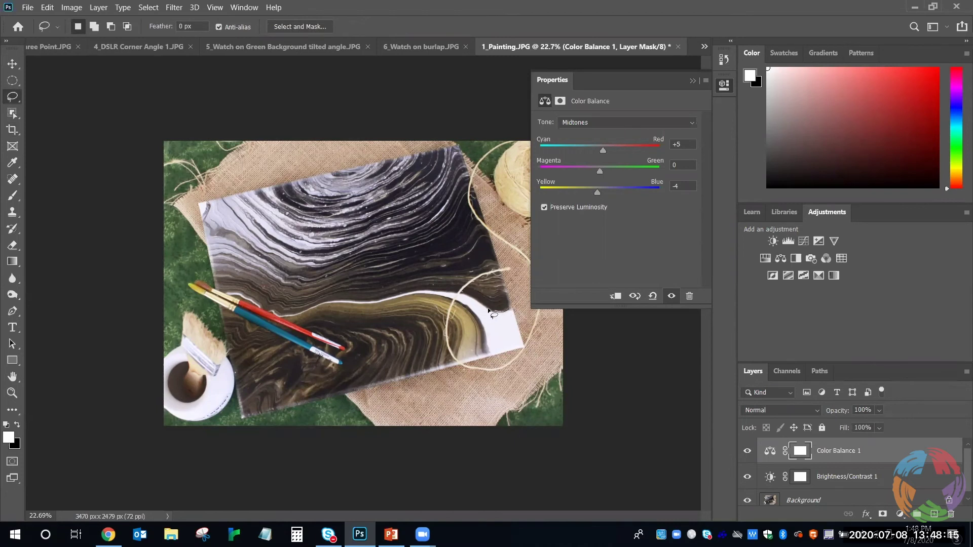
pyautogui.moveTo(485, 354)
pyautogui.mouseDown()
pyautogui.moveTo(524, 350)
pyautogui.moveTo(515, 310)
pyautogui.mouseUp()
pyautogui.press('shift')
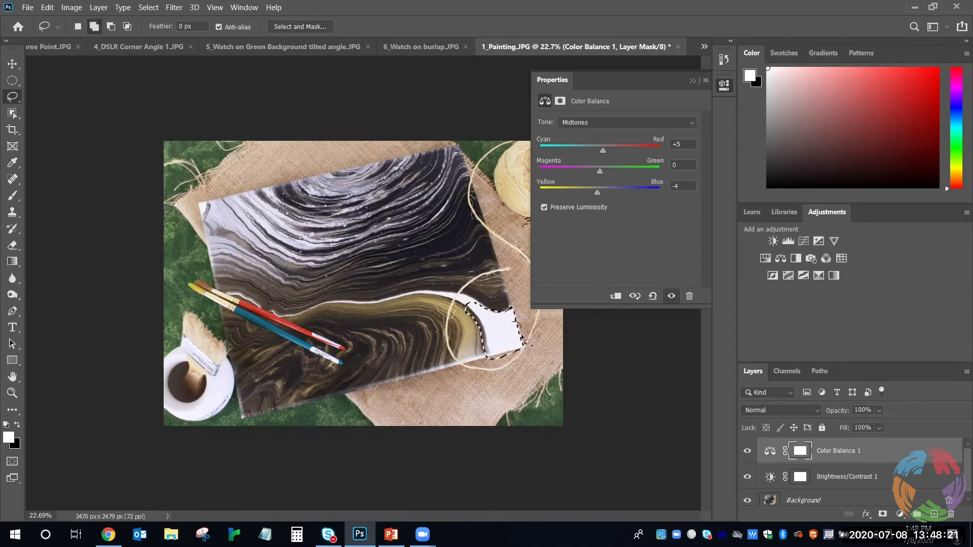
pyautogui.rightClick(502, 322)
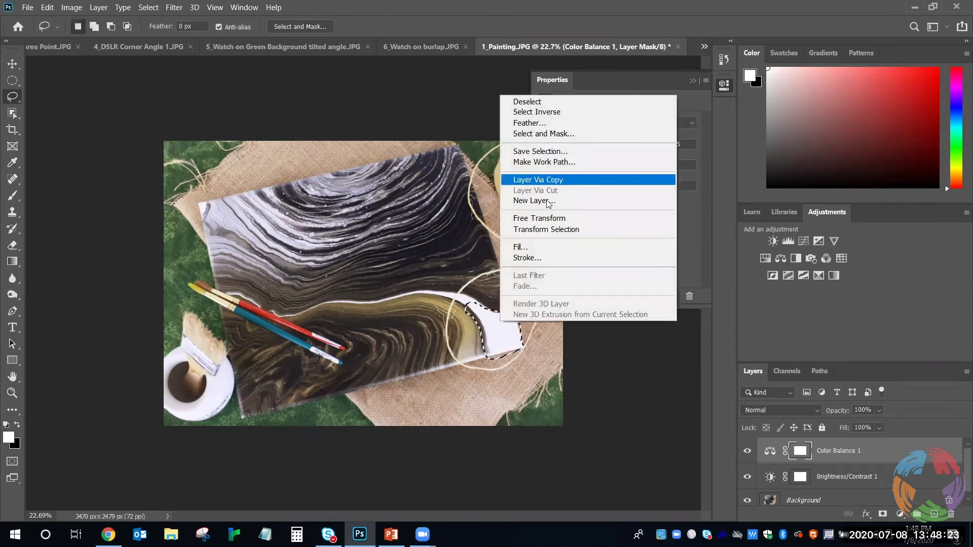
pyautogui.click(551, 125)
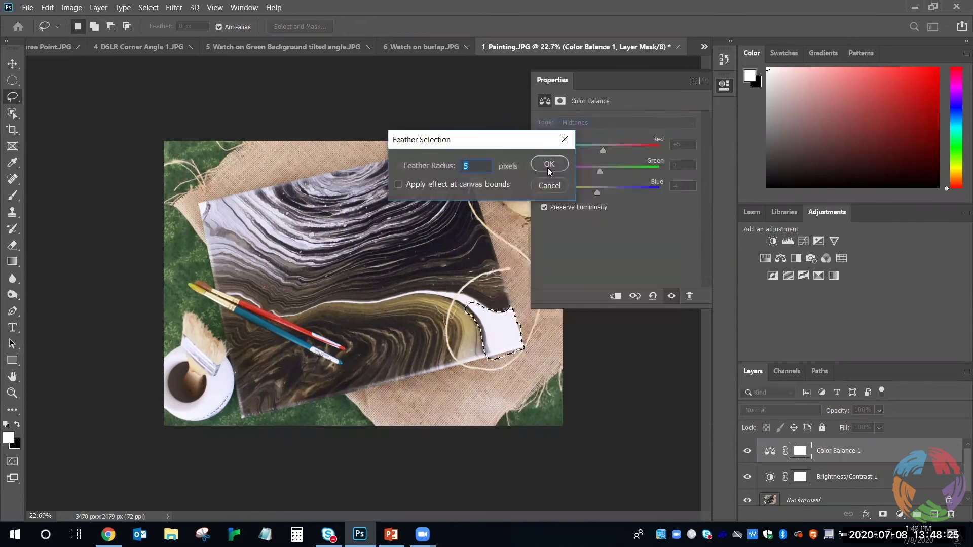
pyautogui.write('10')
pyautogui.click(550, 165)
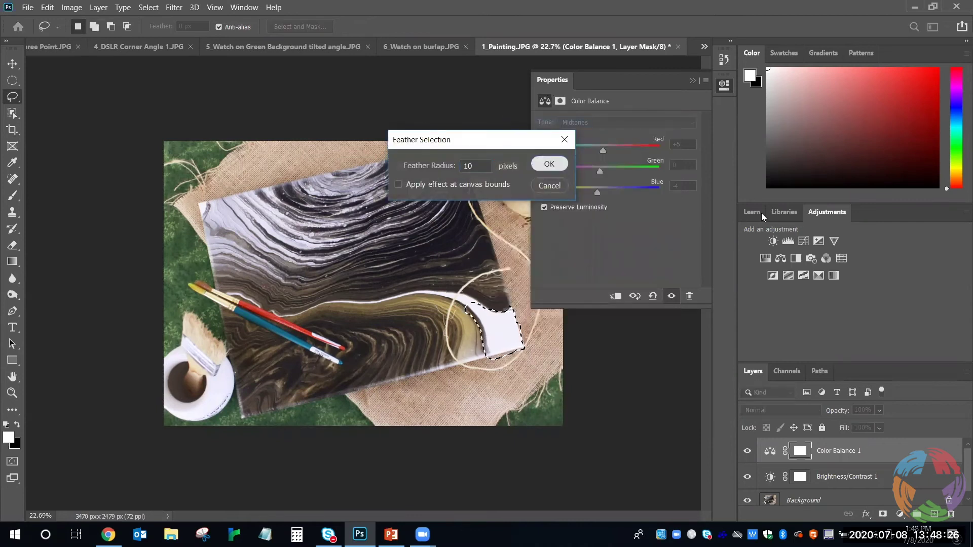
pyautogui.click(772, 242)
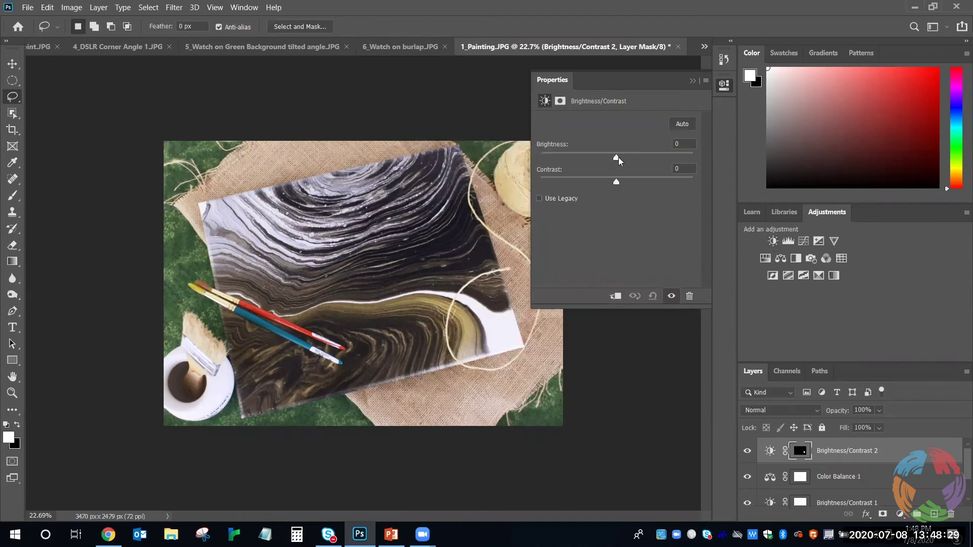
pyautogui.moveTo(617, 157)
pyautogui.mouseDown()
pyautogui.moveTo(597, 158)
pyautogui.moveTo(606, 160)
pyautogui.mouseUp()
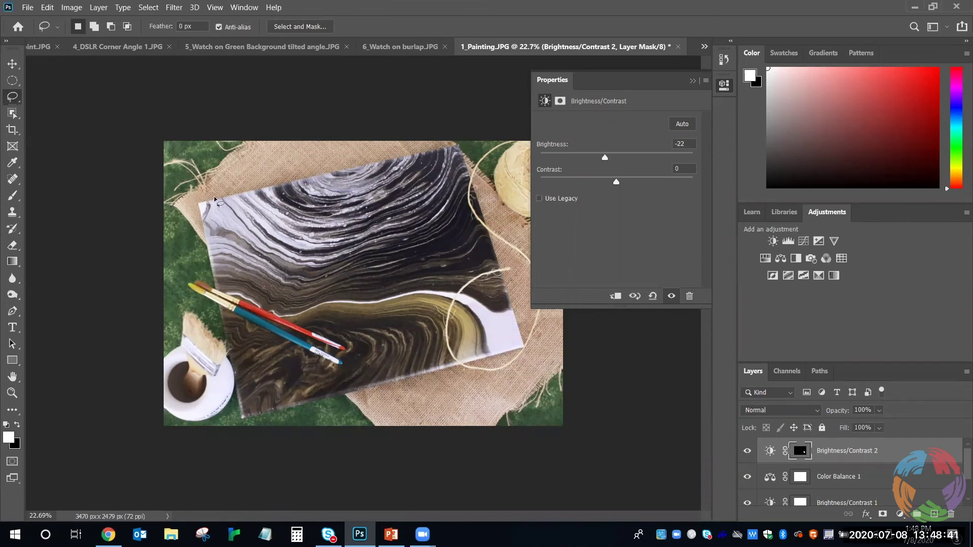
# Lasso and feather the bluish upper-left area of the painting, and shift its midtones toward yellow and red with a Color Balance adjustment layer.
pyautogui.moveTo(233, 192)
pyautogui.mouseDown()
pyautogui.moveTo(198, 202)
pyautogui.moveTo(217, 276)
pyautogui.moveTo(233, 288)
pyautogui.moveTo(300, 285)
pyautogui.moveTo(396, 241)
pyautogui.moveTo(437, 190)
pyautogui.moveTo(436, 157)
pyautogui.moveTo(234, 192)
pyautogui.mouseUp()
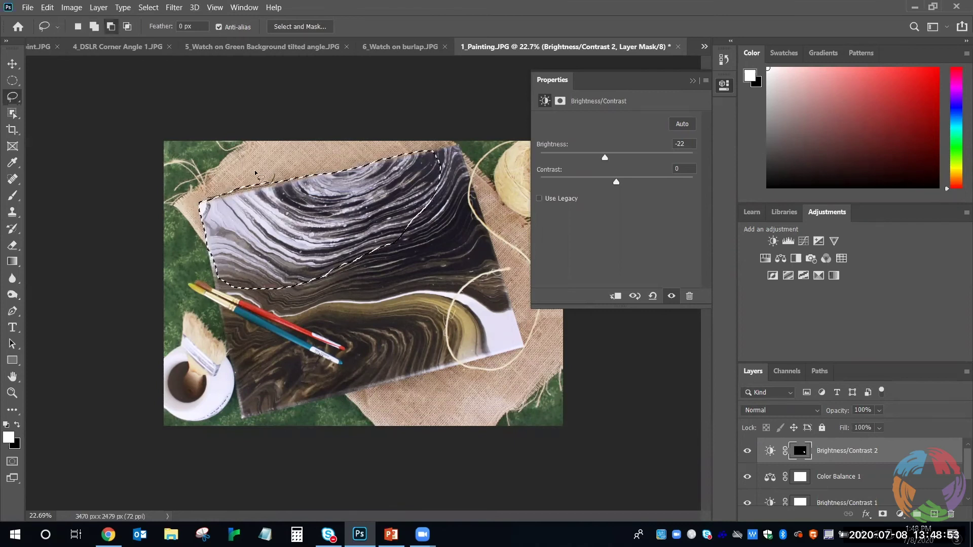
pyautogui.rightClick(318, 216)
pyautogui.click(350, 250)
pyautogui.click(550, 164)
pyautogui.click(781, 258)
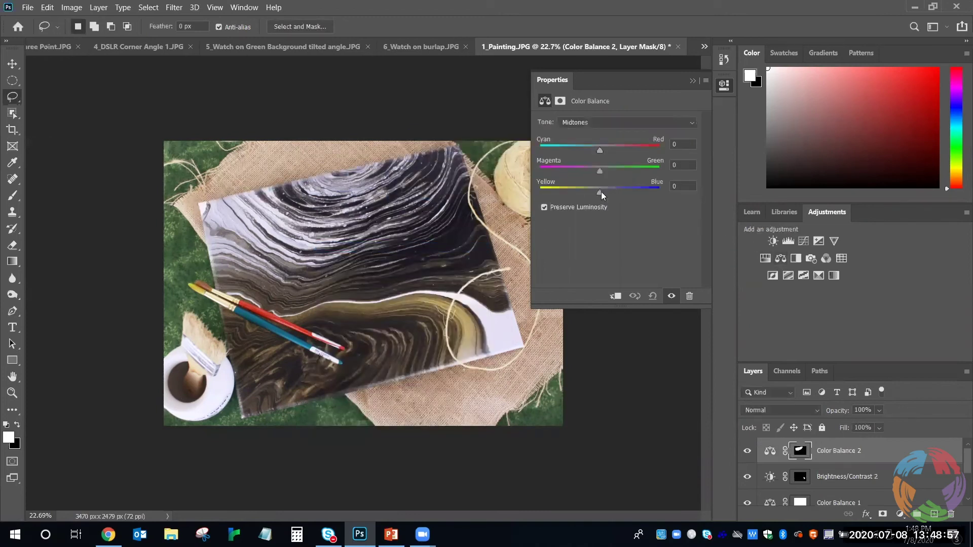
pyautogui.moveTo(601, 192); pyautogui.dragTo(594, 190)
pyautogui.moveTo(599, 149); pyautogui.dragTo(602, 150)
pyautogui.click(692, 81)
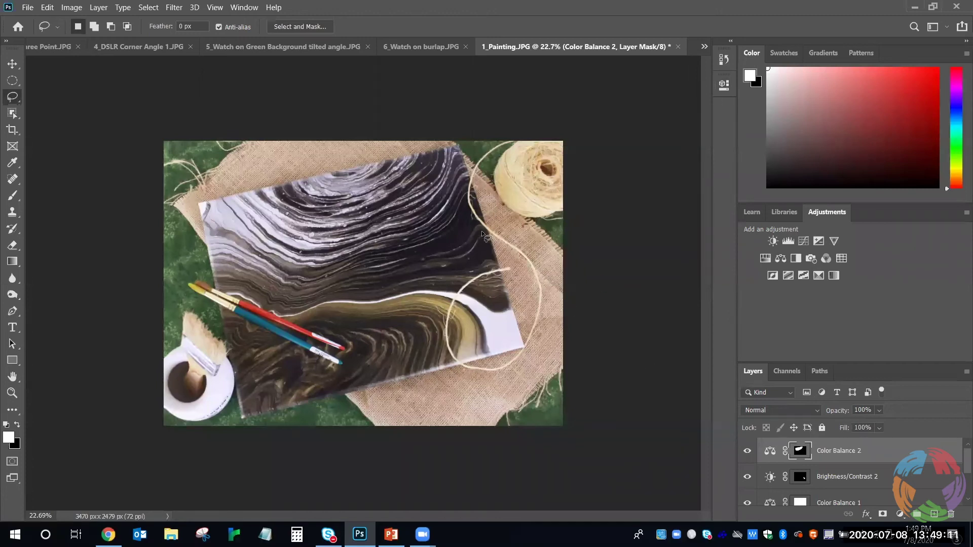
# Check the corrected painting at different magnifications and open 2_Painting Close Up.JPG from the 3 Painting folder.
pyautogui.press('z')
pyautogui.moveTo(414, 200); pyautogui.dragTo(420, 207)
pyautogui.keyDown('alt'); pyautogui.click(421, 207); pyautogui.keyUp('alt')
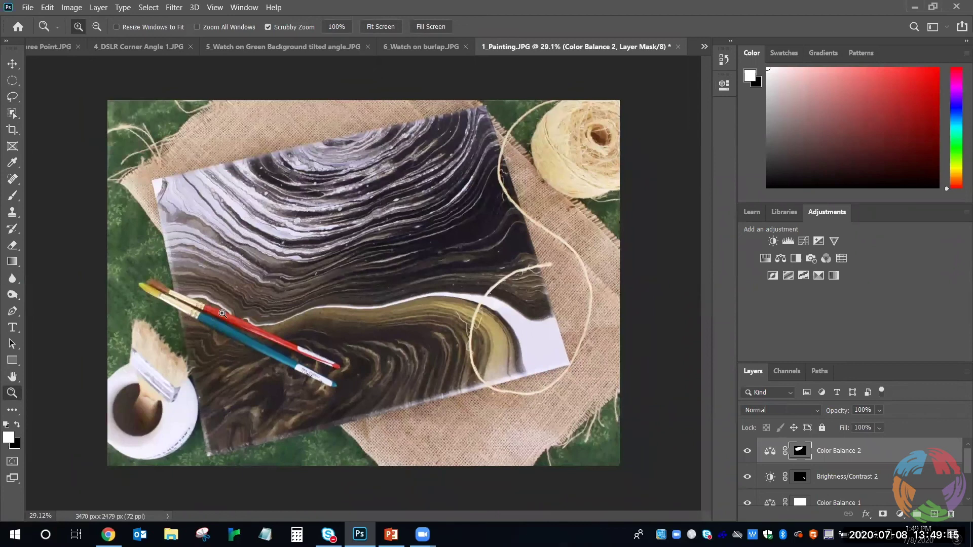
pyautogui.keyDown('alt'); pyautogui.click(487, 256); pyautogui.keyUp('alt')
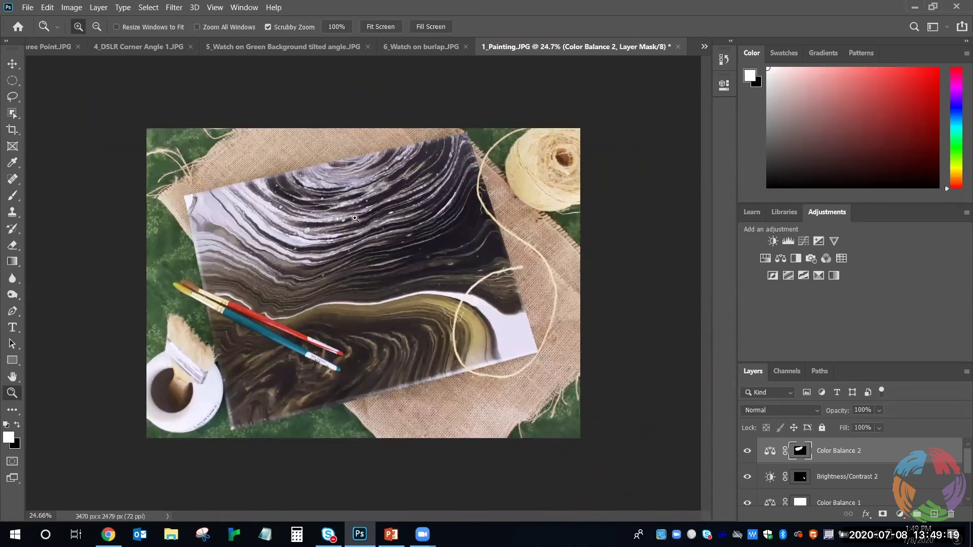
pyautogui.moveTo(364, 220); pyautogui.dragTo(359, 221)
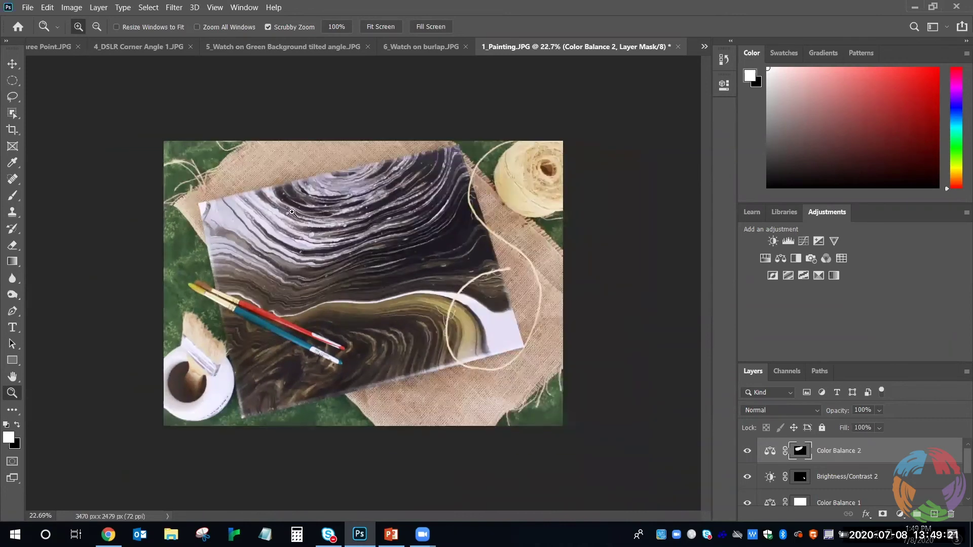
pyautogui.click(37, 9)
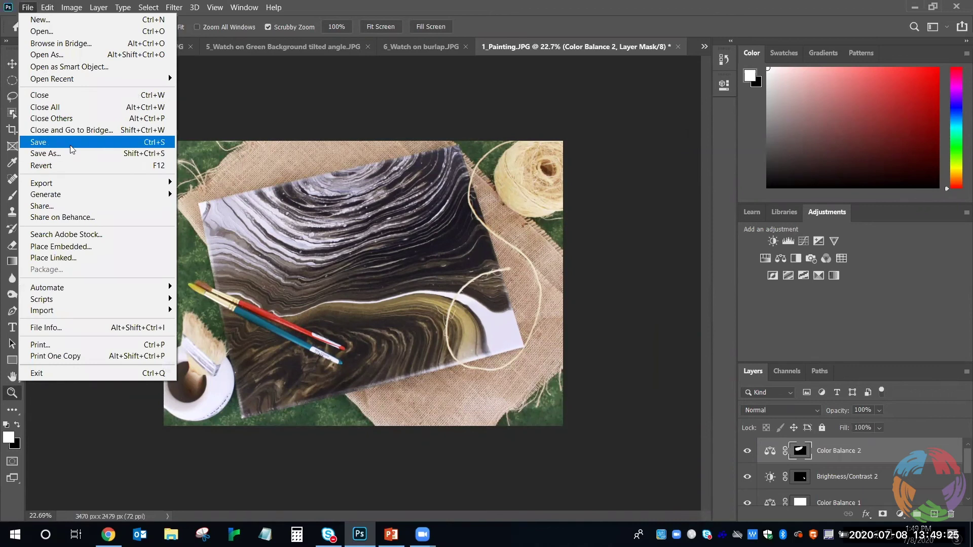
pyautogui.click(59, 33)
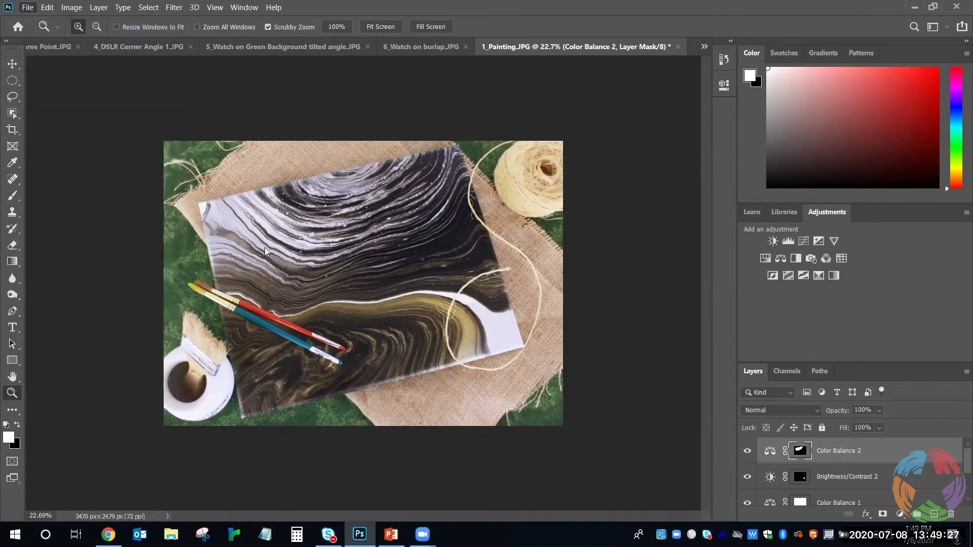
pyautogui.click(362, 133)
pyautogui.click(598, 423)
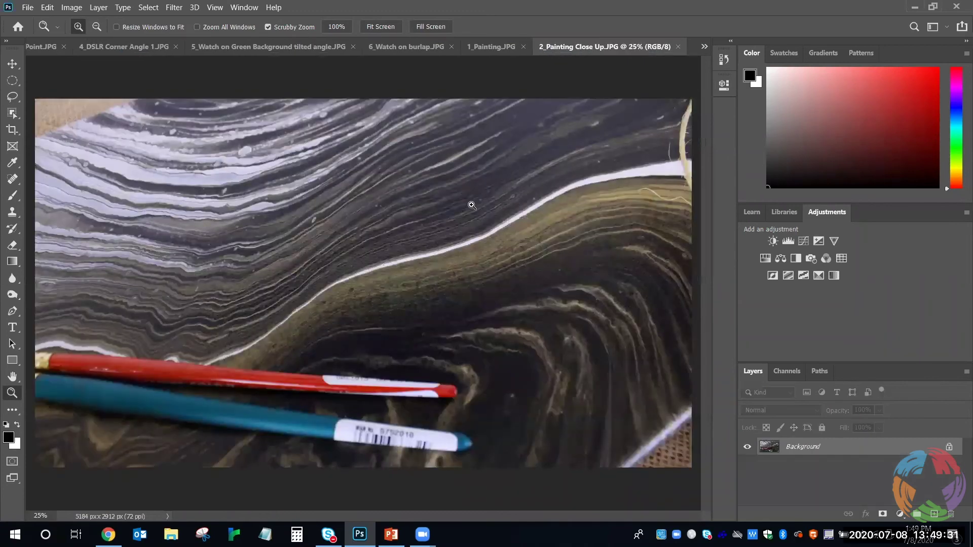
# Correct the close-up with a Brightness/Contrast layer at brightness 30 and contrast 11, and a Color Balance layer at Cyan/Red +2 and Yellow/Blue -9.
pyautogui.click(250, 187)
pyautogui.scroll(-3, 251, 187)
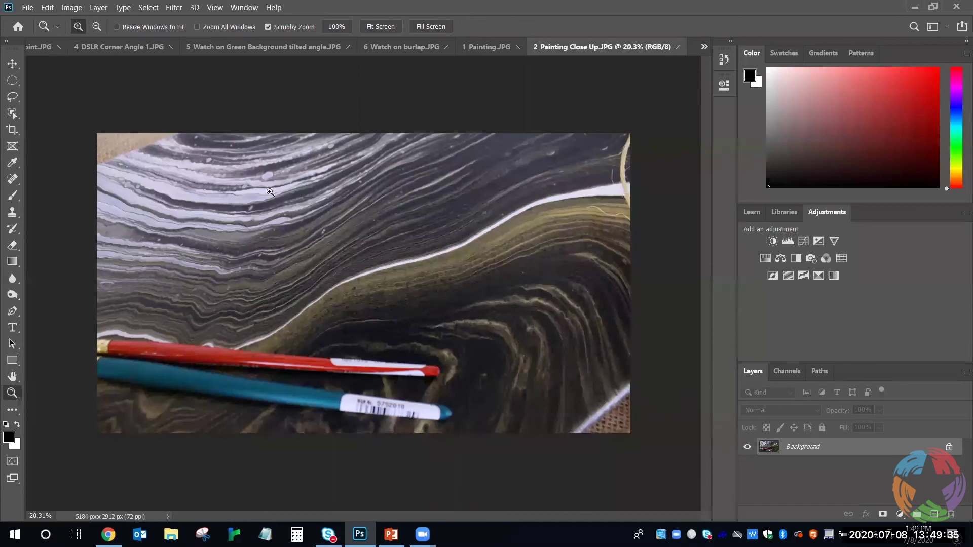
pyautogui.scroll(-1, 388, 259)
pyautogui.scroll(2, 387, 259)
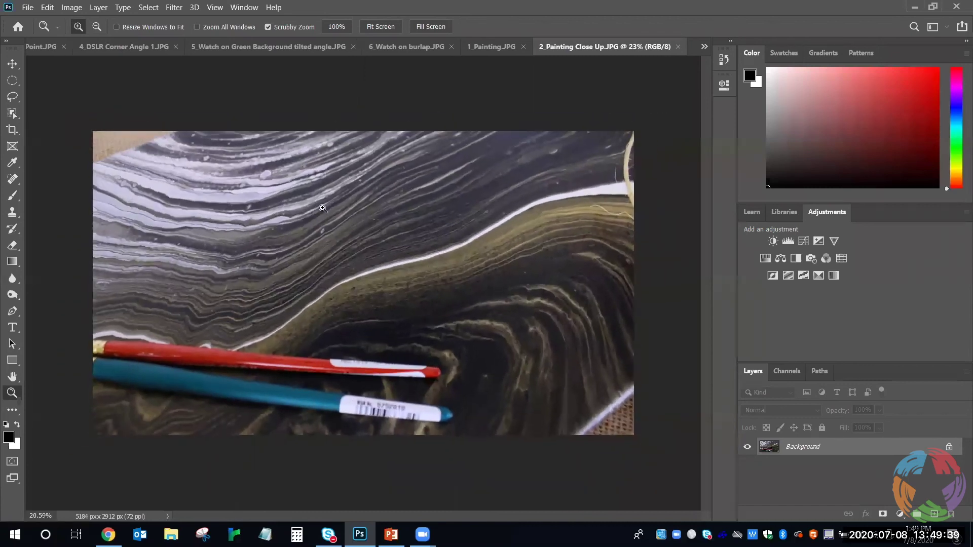
pyautogui.scroll(1, 318, 208)
pyautogui.scroll(-2, 317, 208)
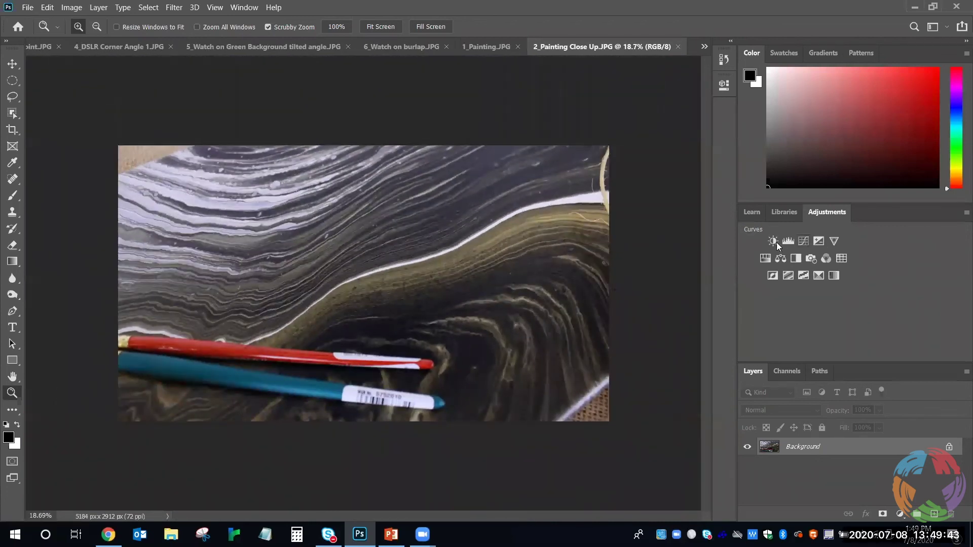
pyautogui.click(781, 258)
pyautogui.moveTo(616, 157)
pyautogui.mouseDown()
pyautogui.moveTo(631, 160)
pyautogui.moveTo(627, 190)
pyautogui.moveTo(631, 159)
pyautogui.mouseUp()
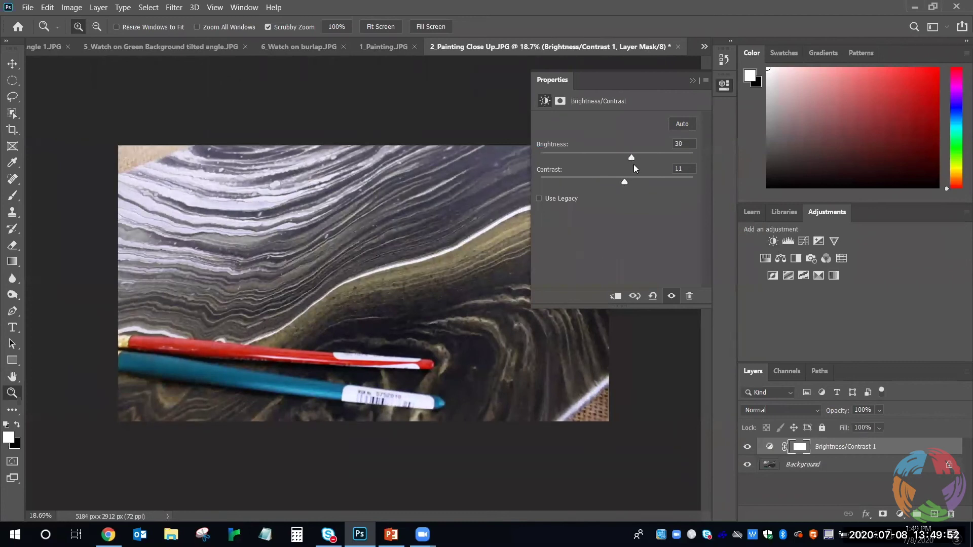
pyautogui.click(780, 259)
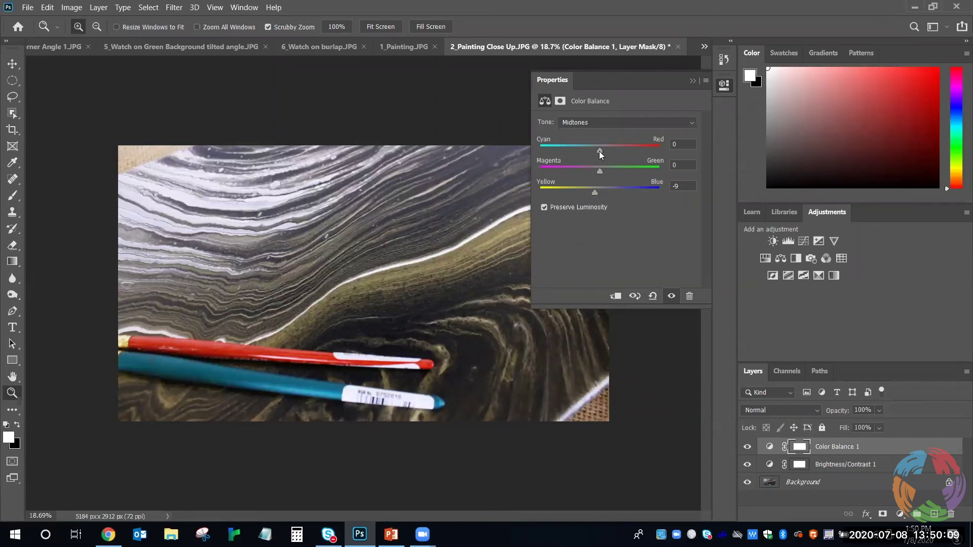
pyautogui.moveTo(600, 151); pyautogui.dragTo(602, 153)
# Lasso the light upper-left part of the close-up, feather the selection 15 pixels, and adjust that area with a second Brightness/Contrast layer.
pyautogui.press('l')
pyautogui.moveTo(144, 146)
pyautogui.mouseDown()
pyautogui.moveTo(113, 160)
pyautogui.moveTo(106, 235)
pyautogui.moveTo(115, 288)
pyautogui.moveTo(137, 306)
pyautogui.moveTo(193, 315)
pyautogui.moveTo(264, 298)
pyautogui.moveTo(394, 241)
pyautogui.moveTo(515, 163)
pyautogui.moveTo(525, 130)
pyautogui.moveTo(99, 127)
pyautogui.mouseUp()
pyautogui.rightClick(309, 192)
pyautogui.click(344, 214)
pyautogui.write('15')
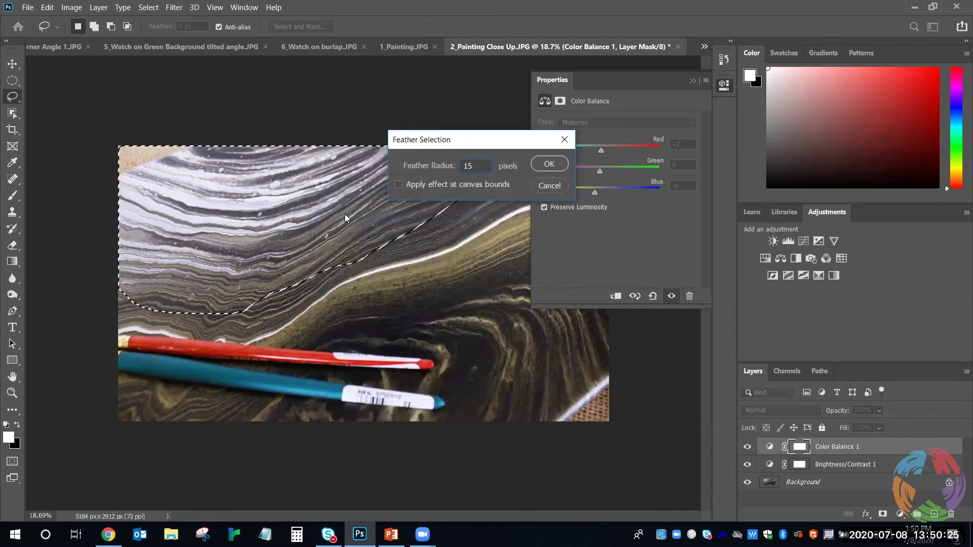
pyautogui.press('Return')
pyautogui.click(774, 242)
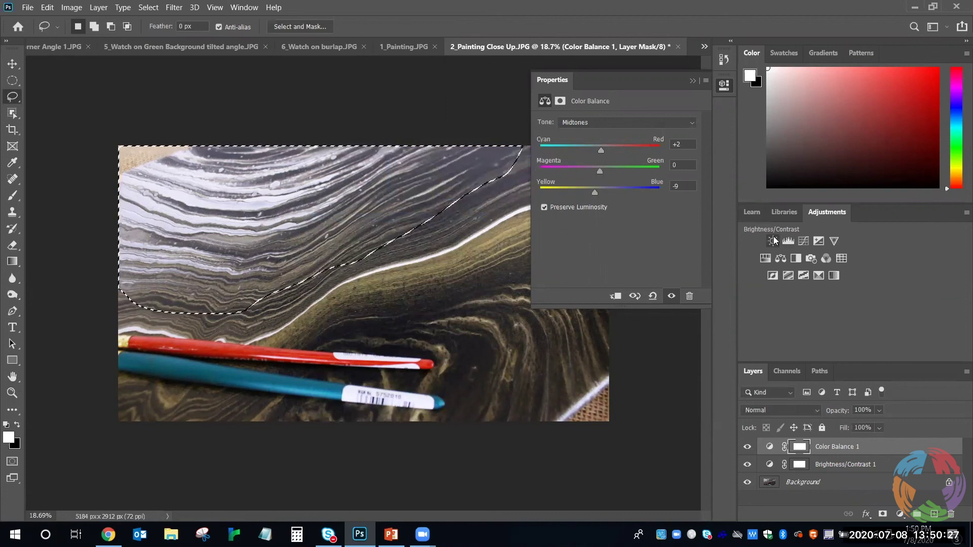
pyautogui.moveTo(618, 156); pyautogui.dragTo(628, 185)
pyautogui.click(693, 81)
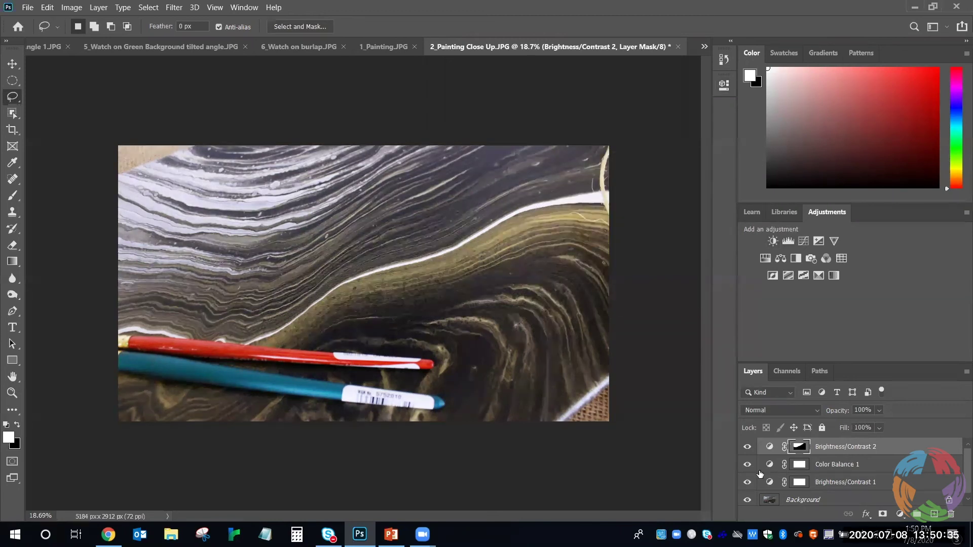
# Toggle the visibility of the close-up's three adjustment layers off and on to compare the original with the corrected photo.
pyautogui.click(748, 483)
pyautogui.click(747, 464)
pyautogui.click(747, 446)
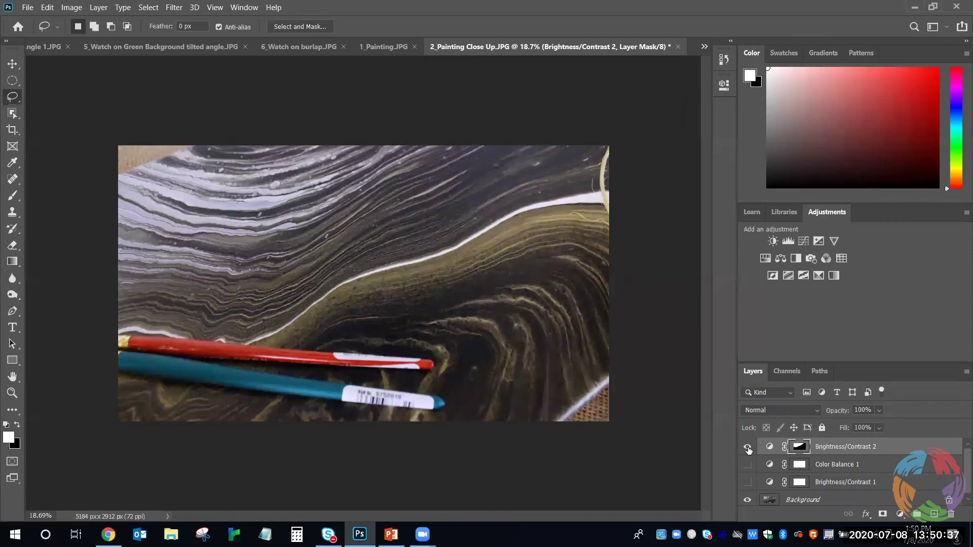
pyautogui.click(748, 464)
pyautogui.click(748, 447)
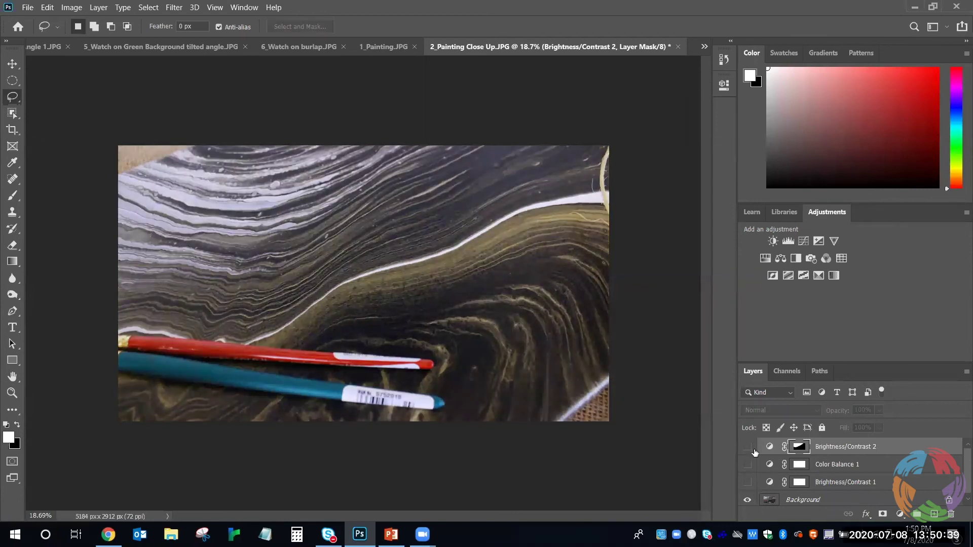
pyautogui.click(749, 484)
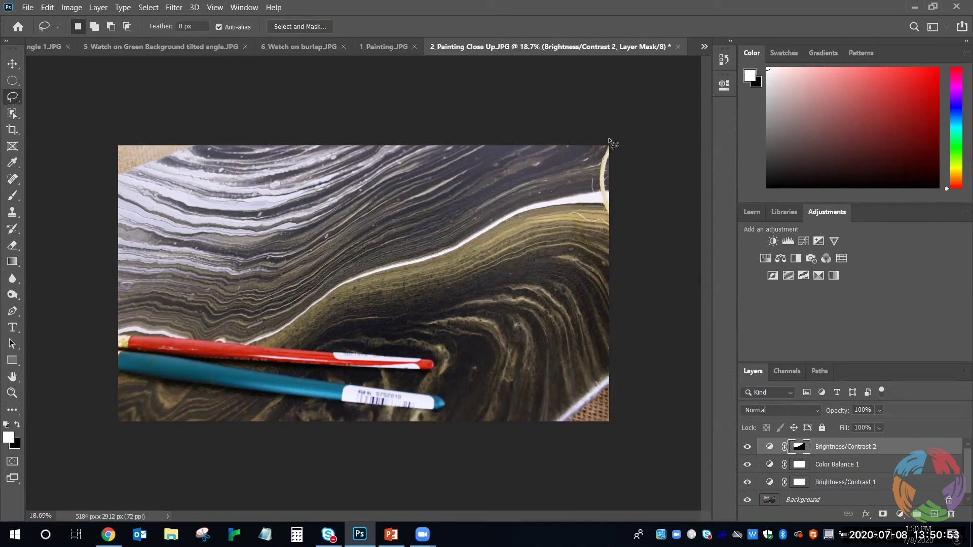
# Save the corrected close-up as a JPEG named Painting up close edited in the 3 Painting folder, at Maximum quality 10 with Baseline ("Standard") format.
pyautogui.click(28, 9)
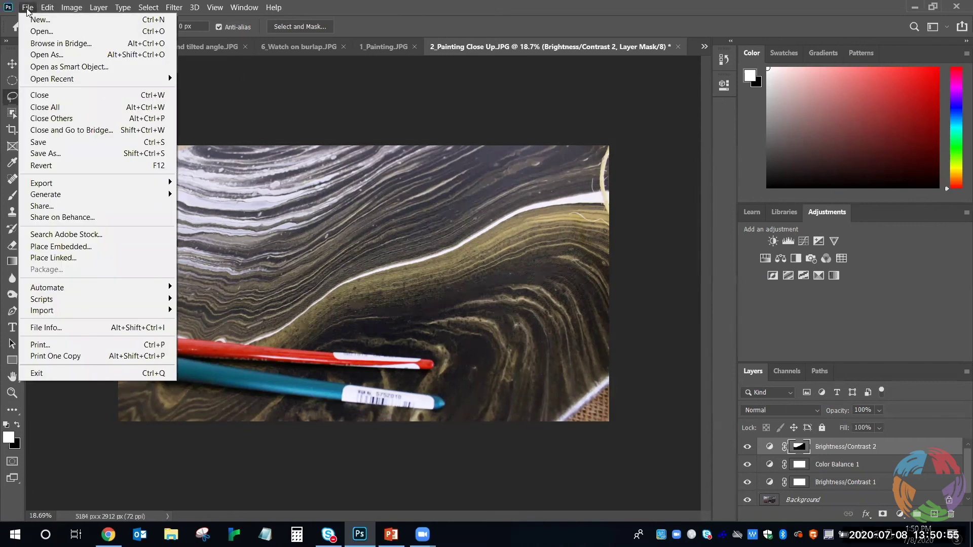
pyautogui.click(60, 153)
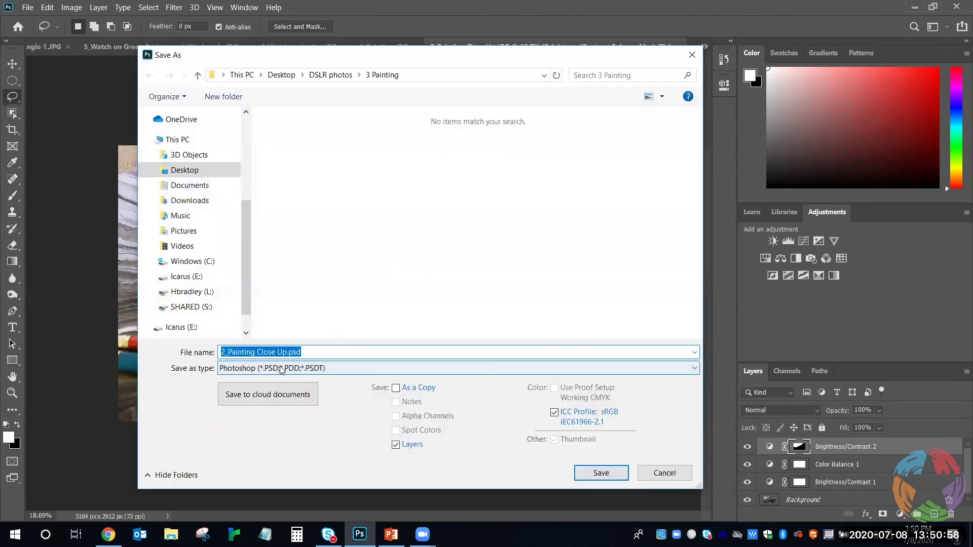
pyautogui.click(281, 369)
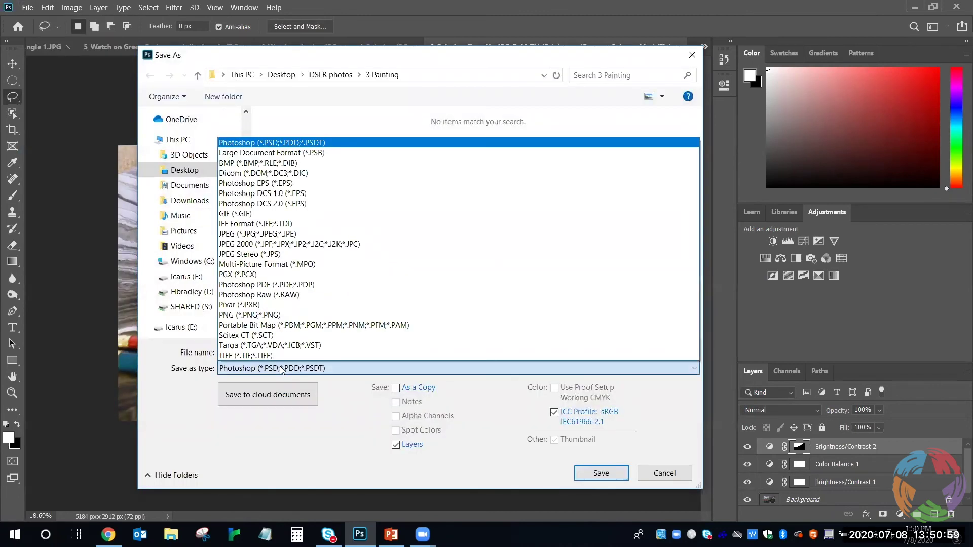
pyautogui.click(302, 234)
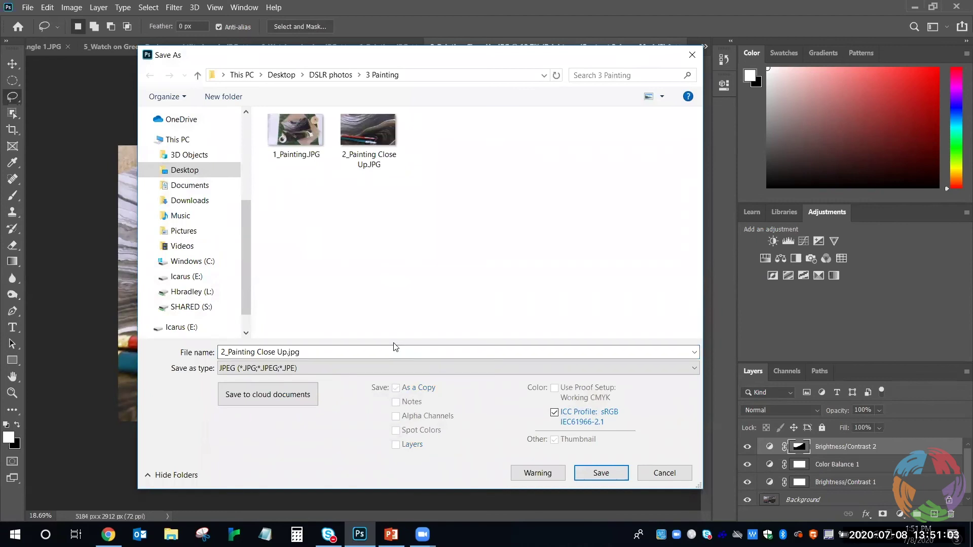
pyautogui.click(330, 355)
pyautogui.hotkey('ctrl', 'a')
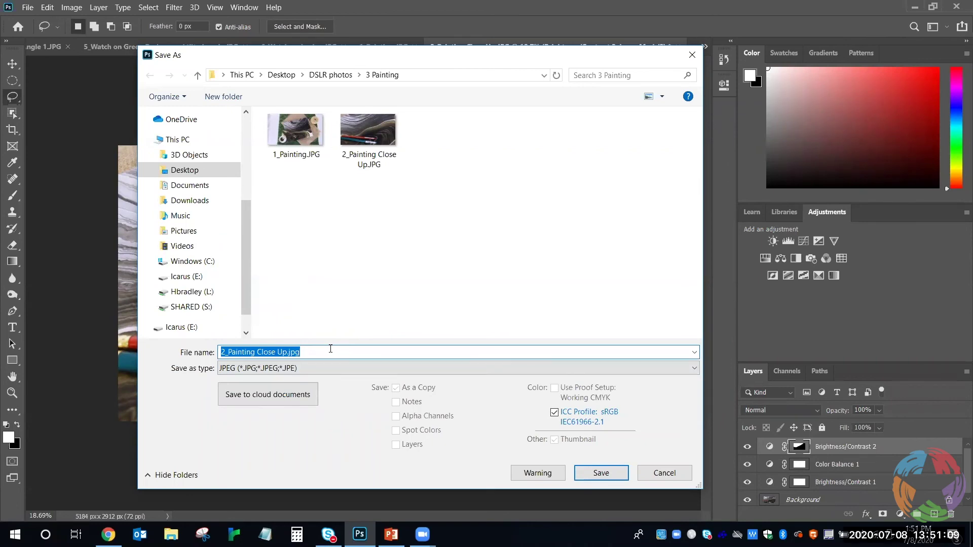
pyautogui.write('Painting ')
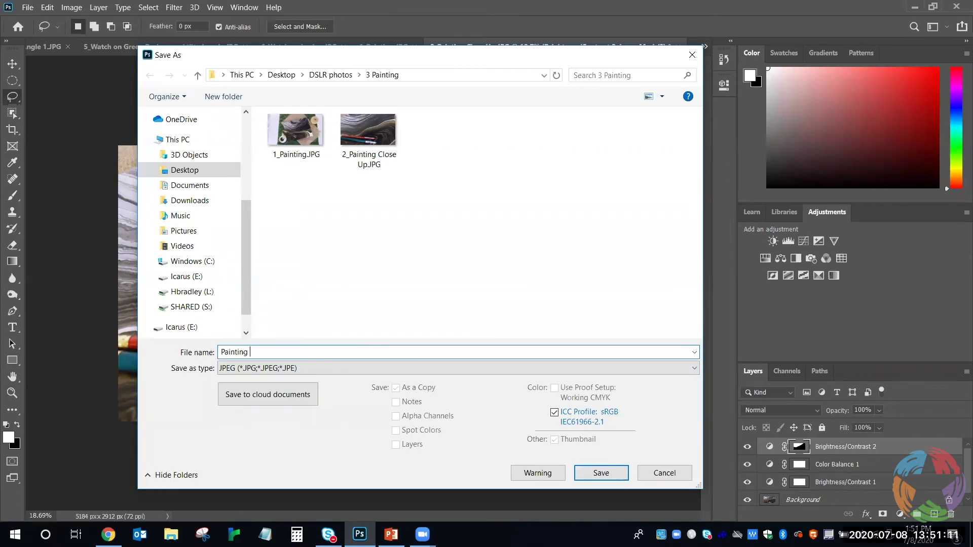
pyautogui.write('up close edited')
pyautogui.click(614, 473)
pyautogui.click(476, 155)
pyautogui.click(481, 202)
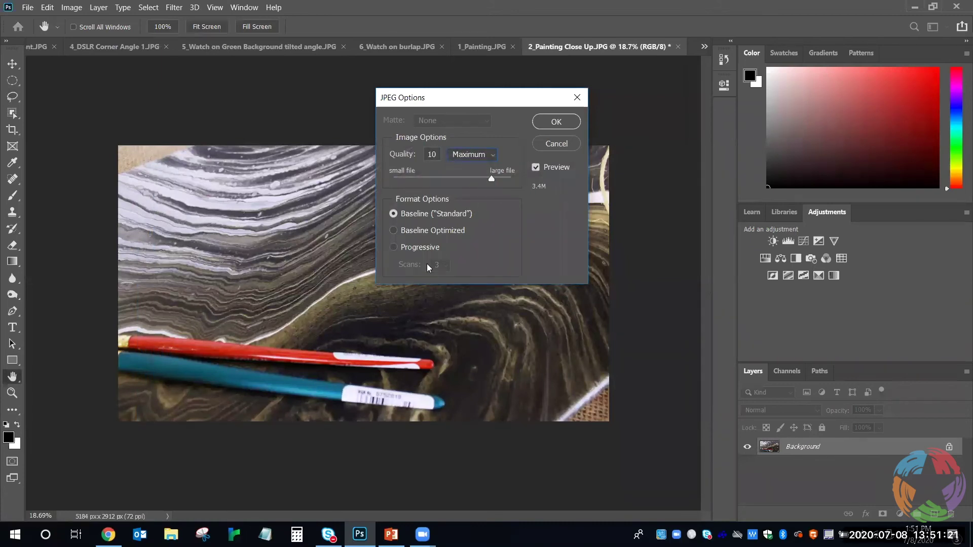
pyautogui.click(567, 122)
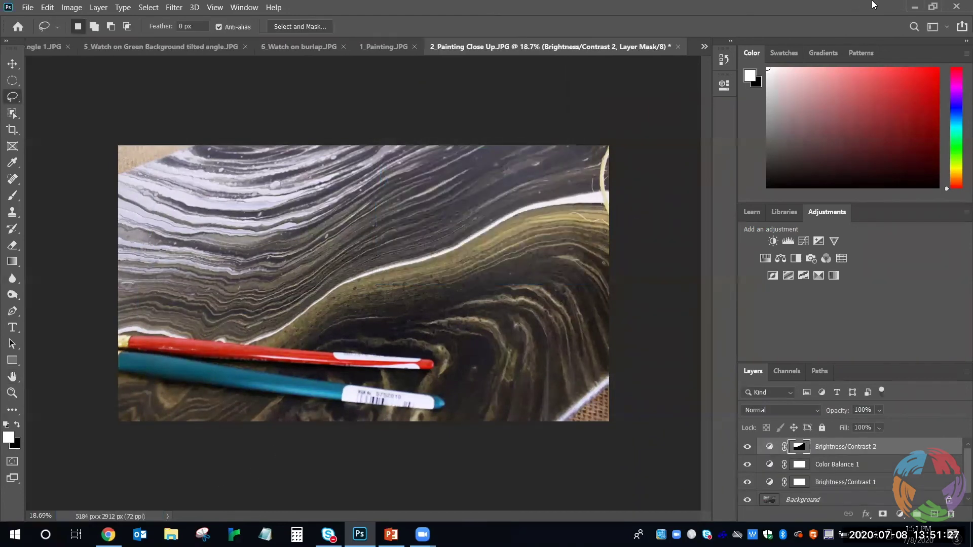
# Minimise the open application windows and view Painting up close edited.jpg from the 3 Painting folder in Photos.
pyautogui.click(915, 8)
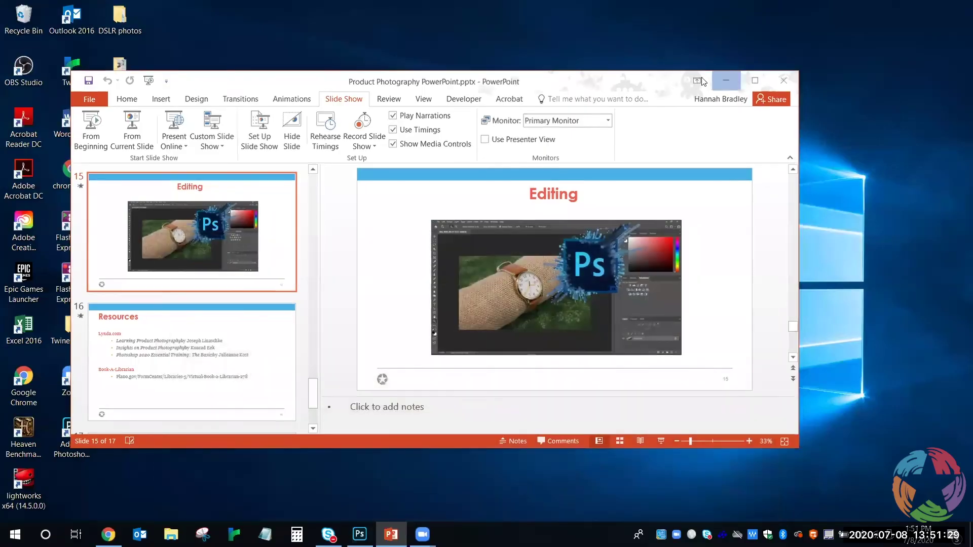
pyautogui.click(726, 80)
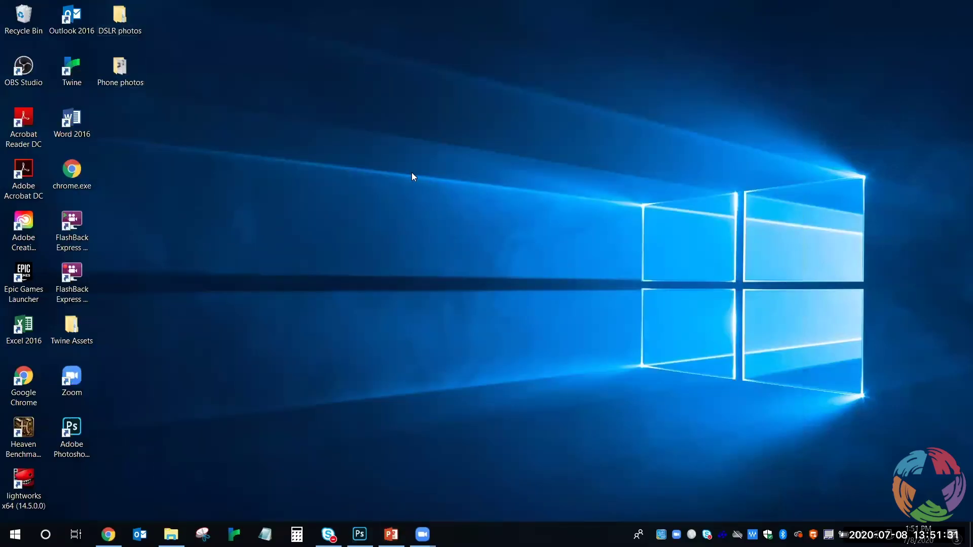
pyautogui.hotkey('alt', 'Tab')
pyautogui.doubleClick(631, 266)
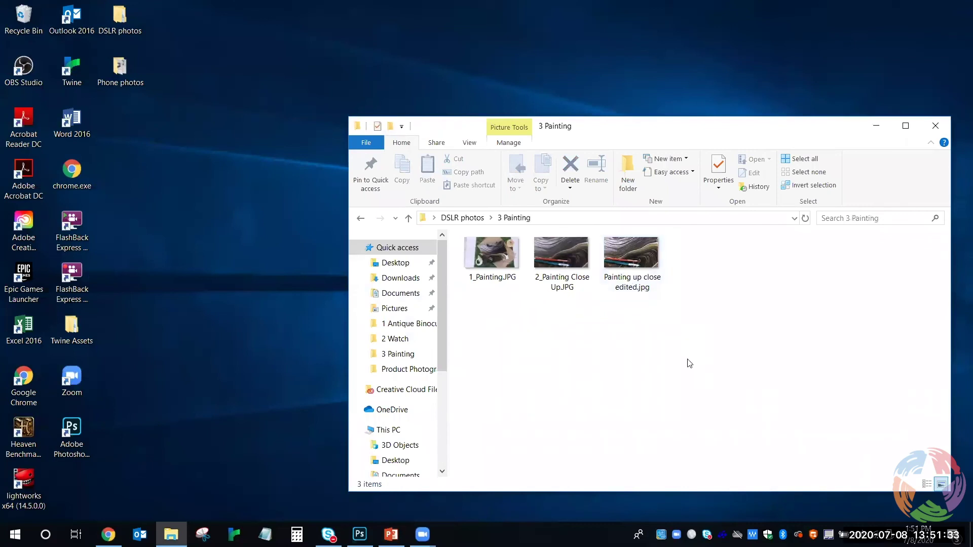
pyautogui.doubleClick(635, 253)
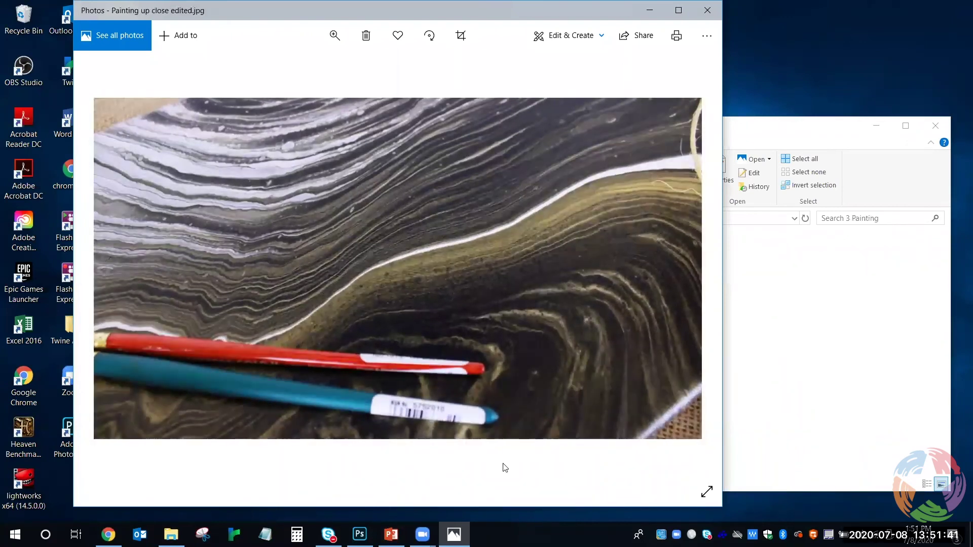
# Switch to the Product Photography presentation in PowerPoint, start the slide show from the Editing slide and advance to the Resources slide.
pyautogui.click(391, 534)
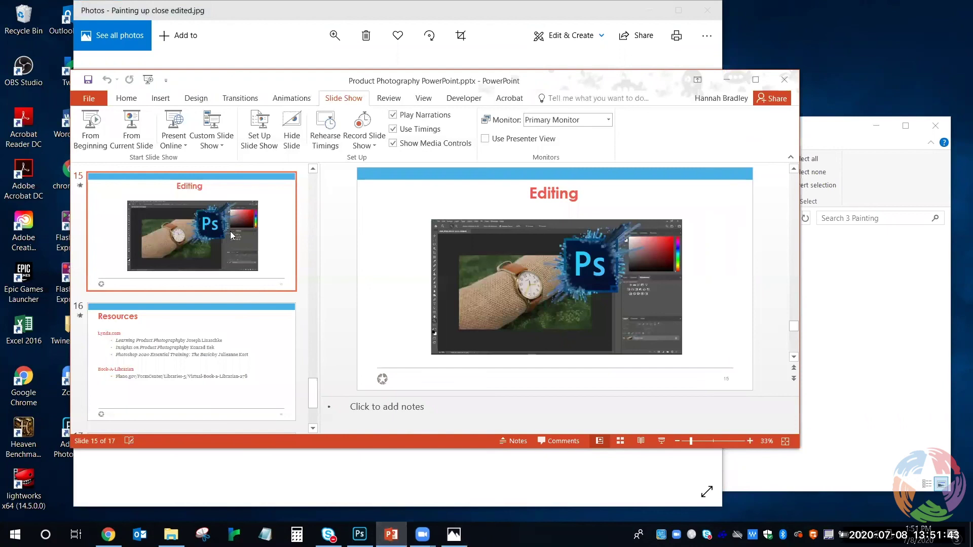
pyautogui.click(154, 140)
pyautogui.click(362, 233)
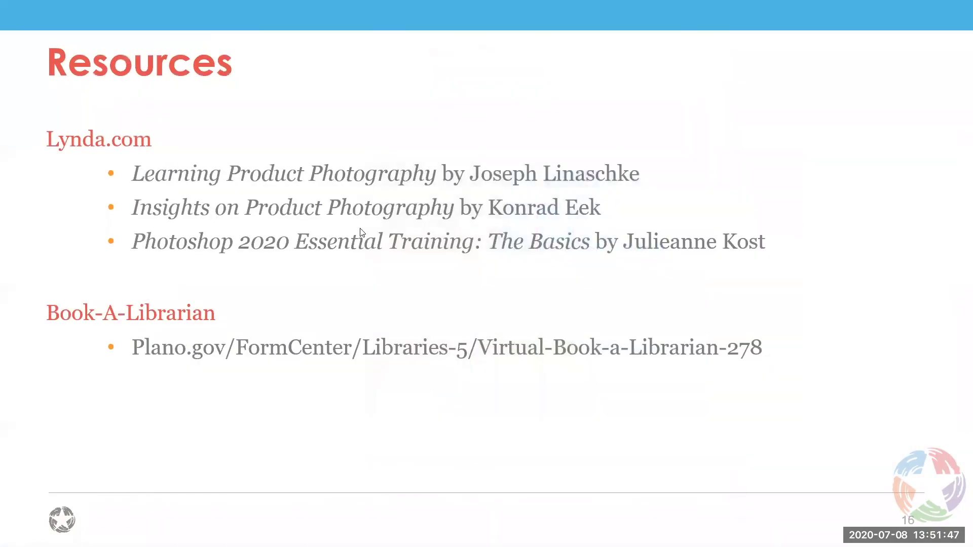
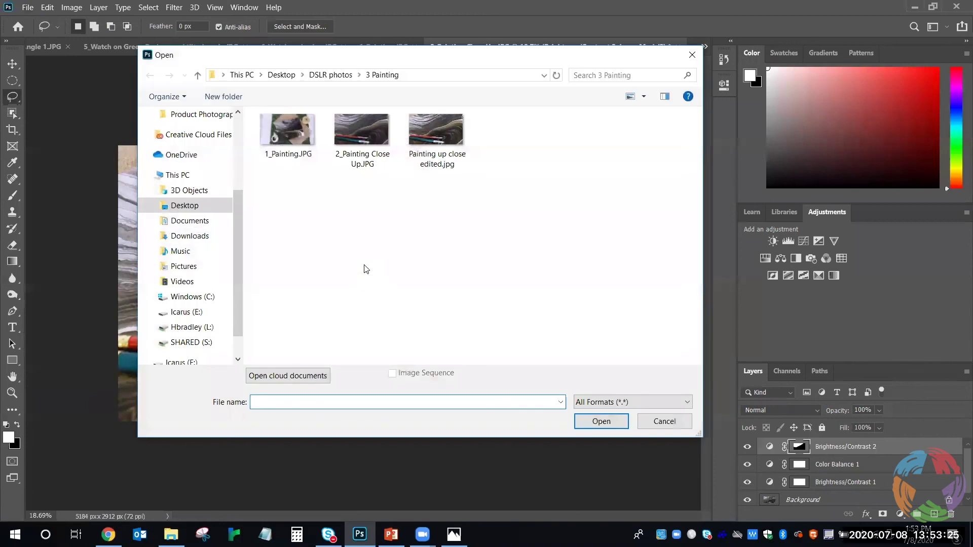
# Open 7_Watch on burlap close uo.JPG from the 2 Watch folder in Photoshop and inspect the watch dial up close.
pyautogui.click(330, 75)
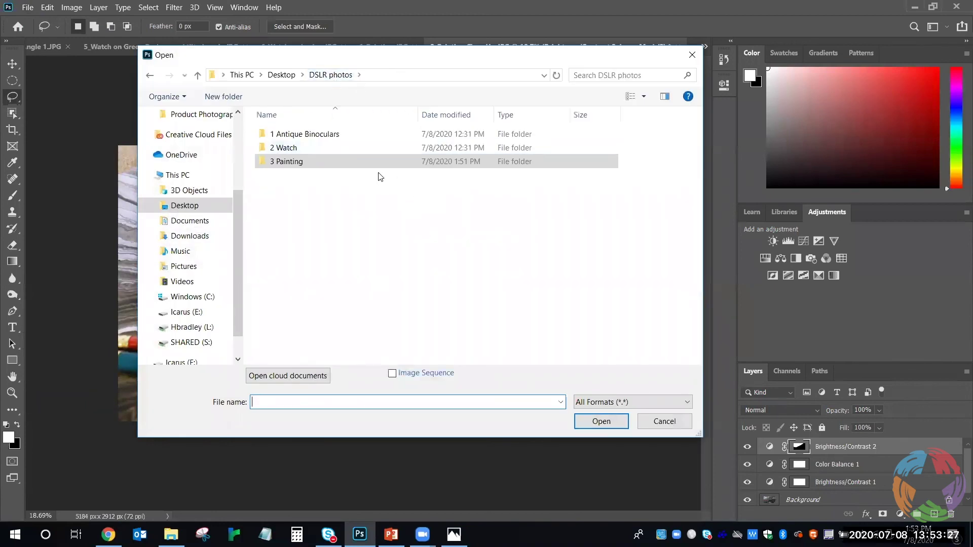
pyautogui.doubleClick(348, 151)
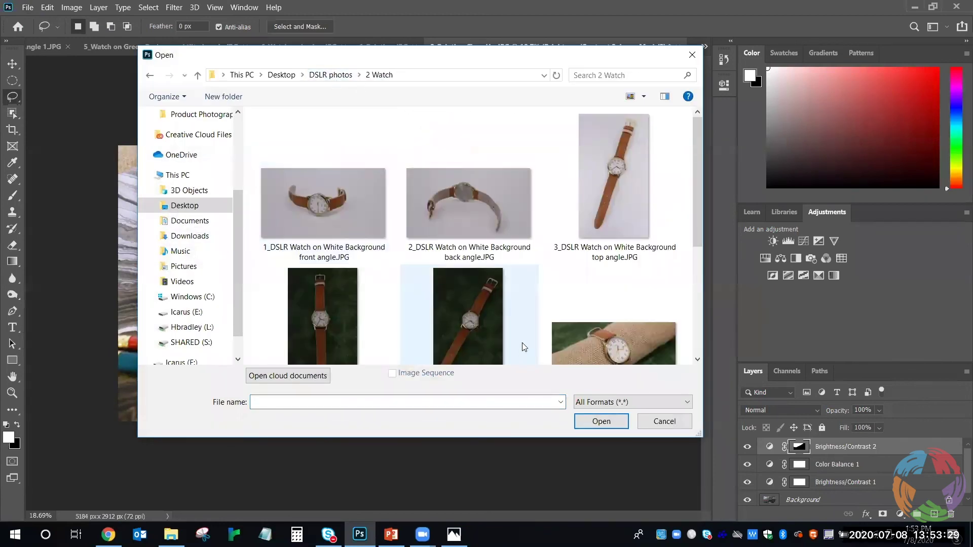
pyautogui.scroll(-2, 523, 342)
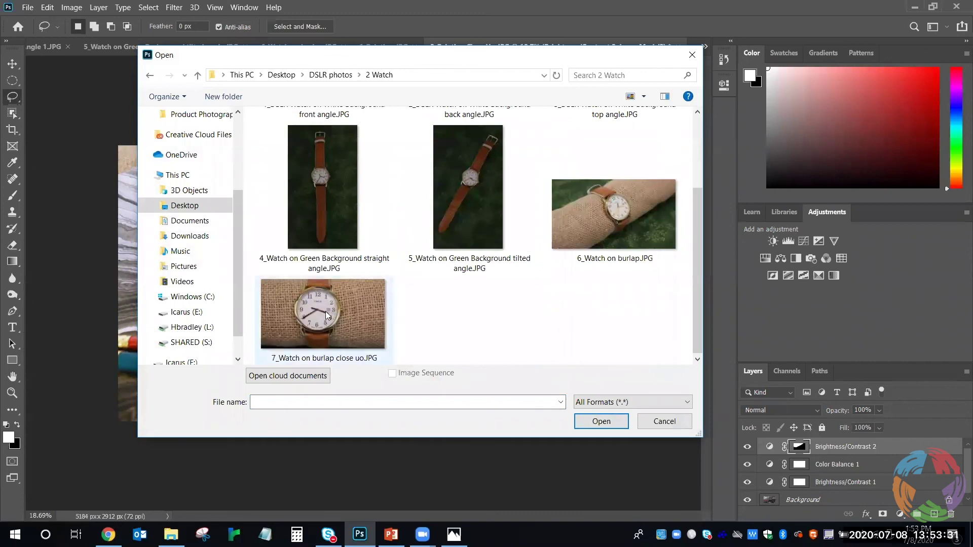
pyautogui.click(362, 301)
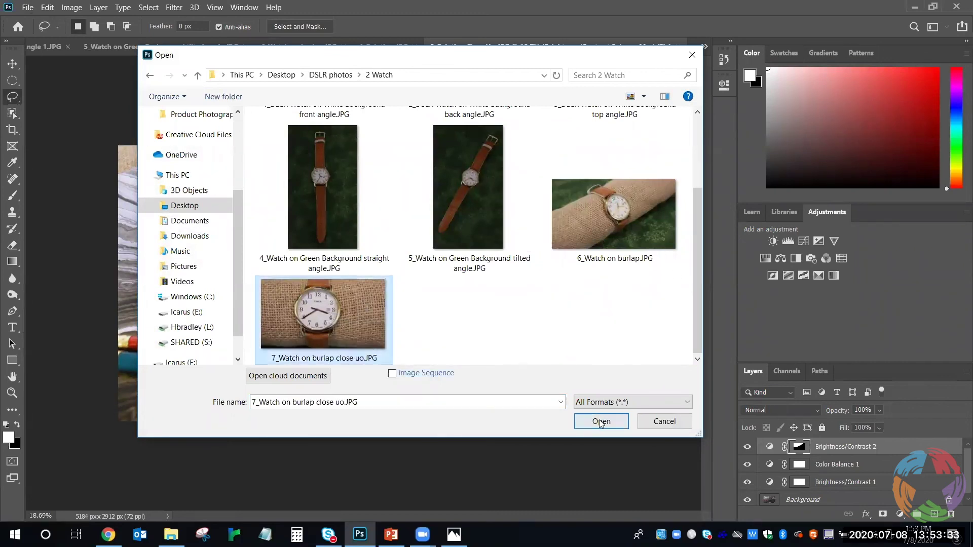
pyautogui.click(592, 422)
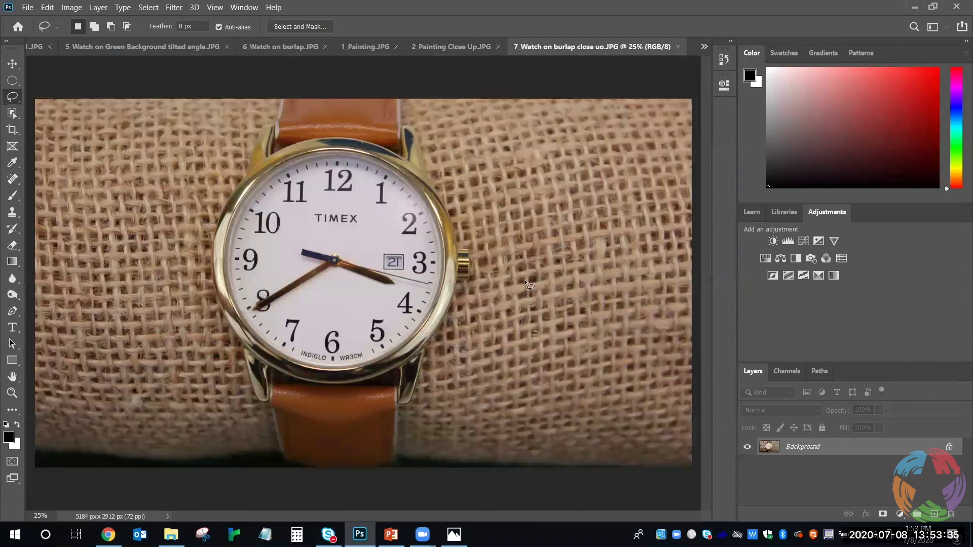
pyautogui.press('z')
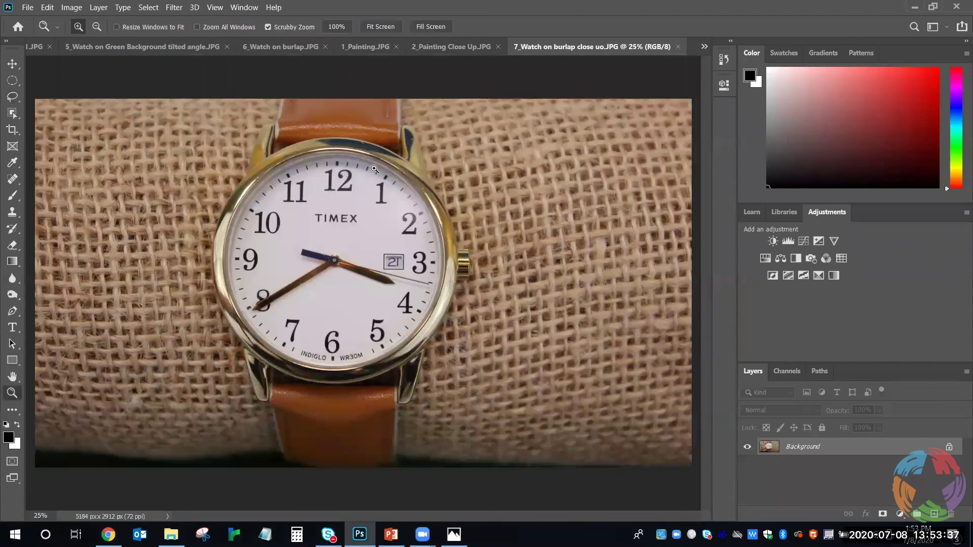
pyautogui.moveTo(355, 173); pyautogui.dragTo(402, 174)
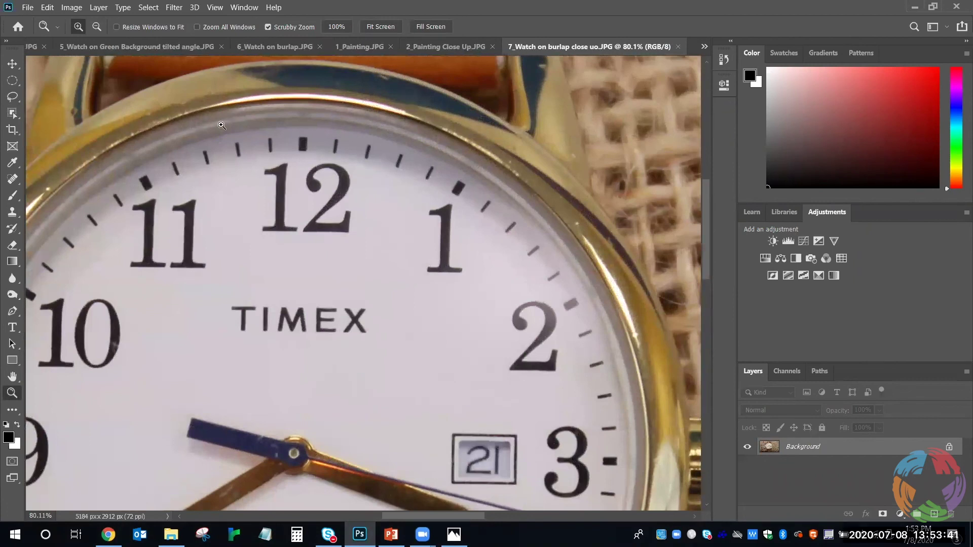
pyautogui.moveTo(360, 183); pyautogui.dragTo(326, 182)
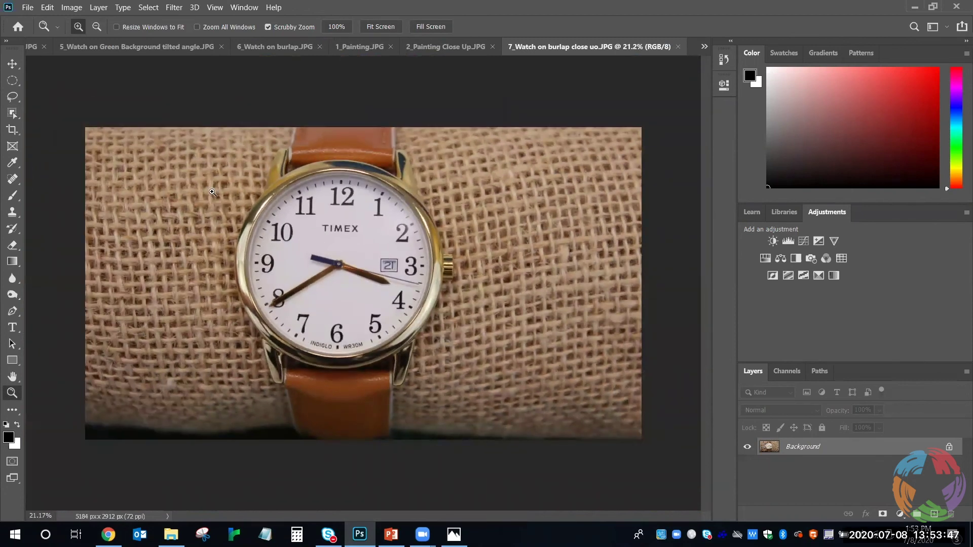
# Correct the watch photo with a Hue/Saturation layer at saturation -15 and a Color Balance layer shifted slightly towards blue, comparing the latter off and on.
pyautogui.click(766, 260)
pyautogui.moveTo(617, 196); pyautogui.dragTo(610, 196)
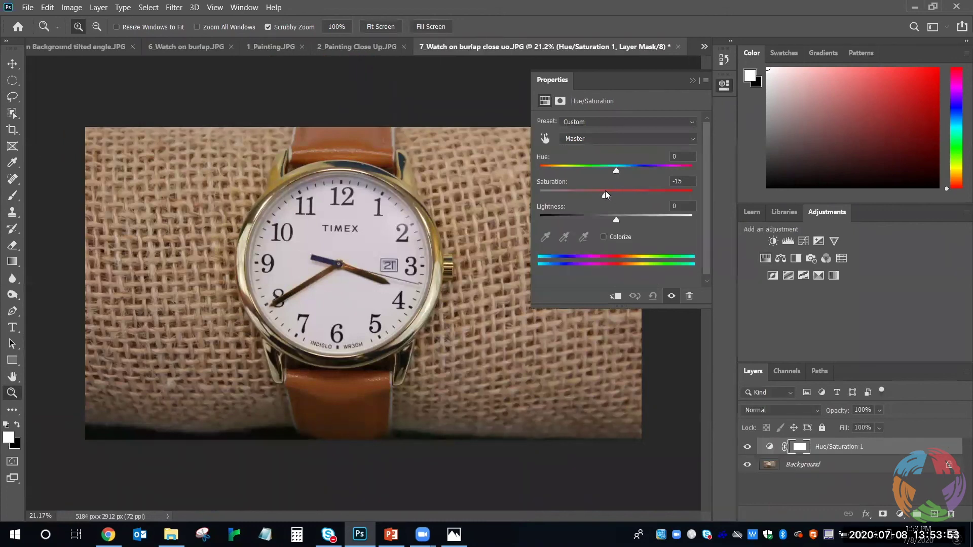
pyautogui.click(780, 258)
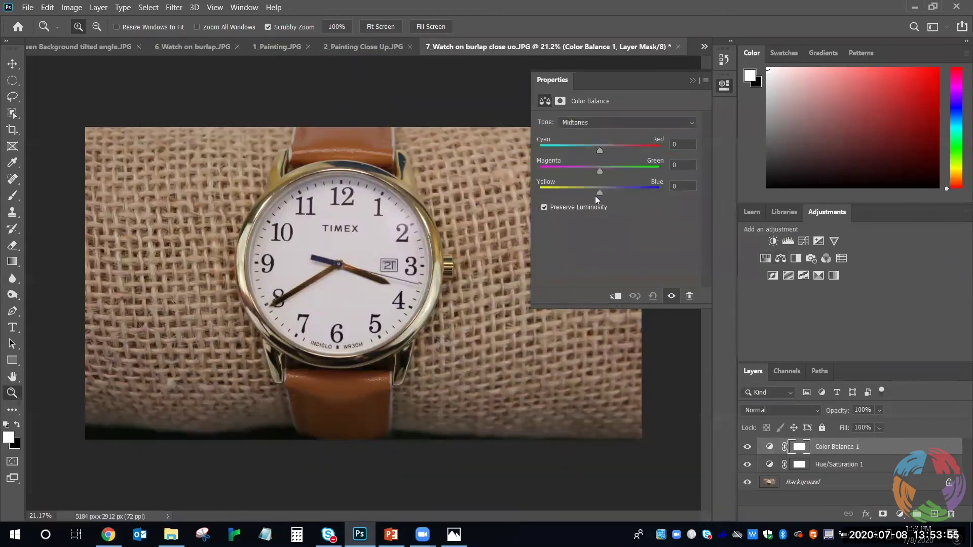
pyautogui.moveTo(600, 193); pyautogui.dragTo(605, 194)
pyautogui.click(748, 447)
pyautogui.click(748, 447)
pyautogui.click(691, 81)
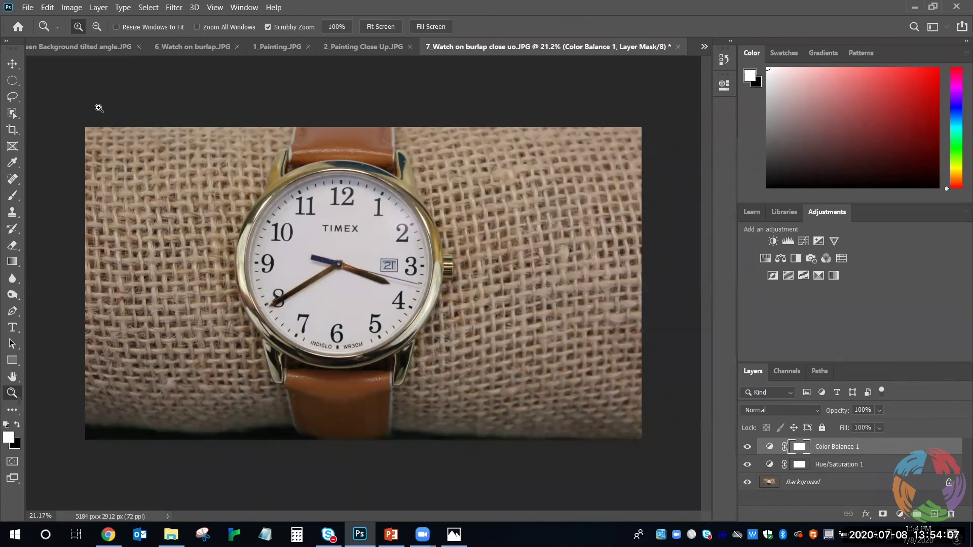
# Select the area around the watch by drawing an ellipse enclosing the watch face, inverting the selection and feathering it 60 pixels.
pyautogui.click(12, 81)
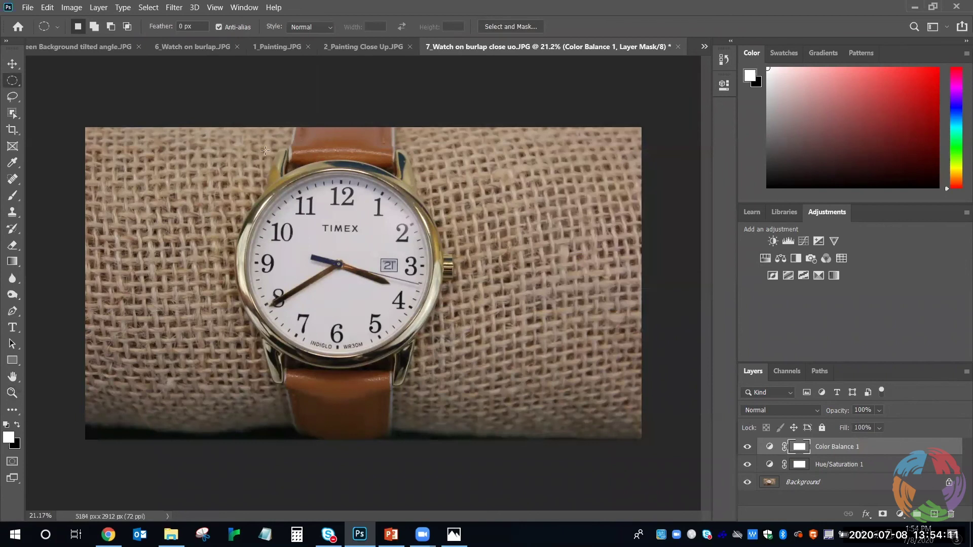
pyautogui.moveTo(209, 147); pyautogui.dragTo(514, 456)
pyautogui.moveTo(348, 197)
pyautogui.mouseDown()
pyautogui.moveTo(345, 188)
pyautogui.moveTo(340, 197)
pyautogui.mouseUp()
pyautogui.rightClick(344, 172)
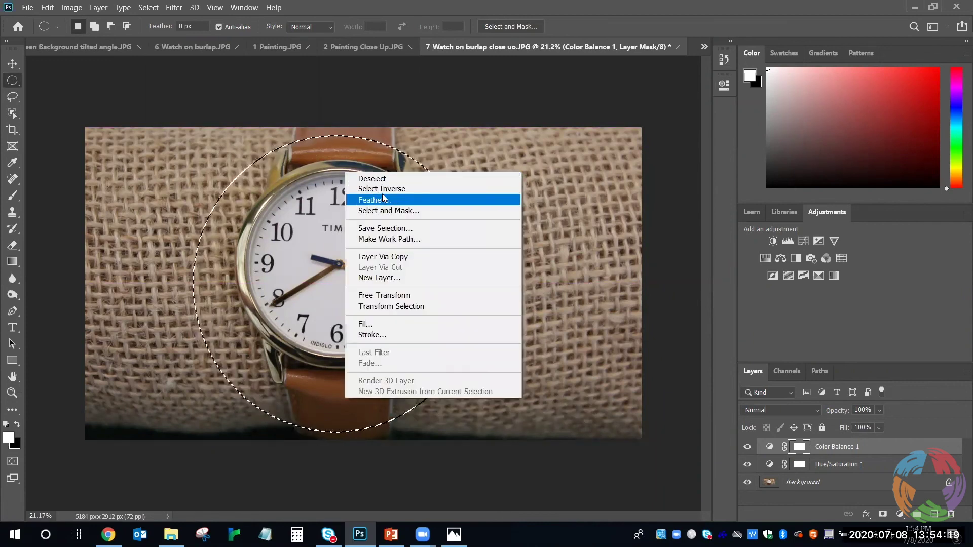
pyautogui.click(382, 189)
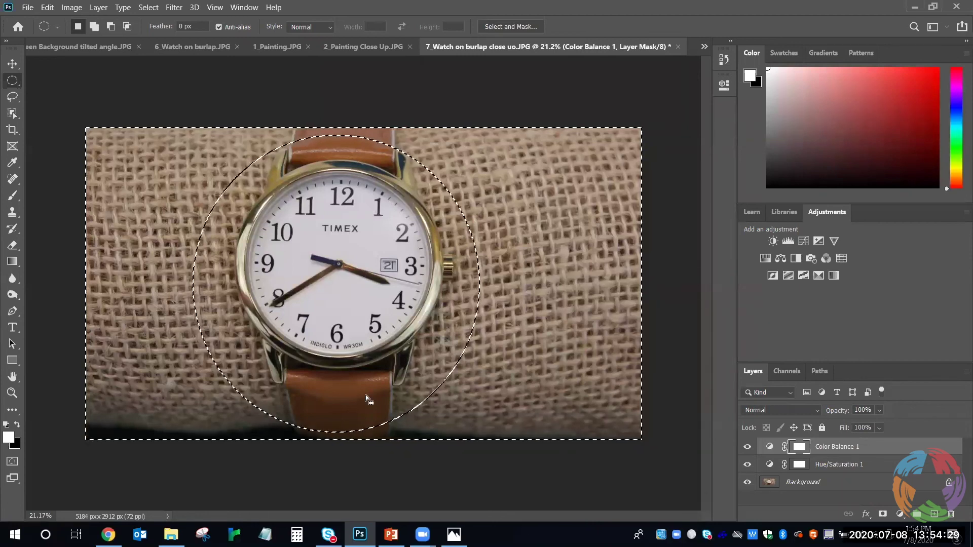
pyautogui.rightClick(386, 208)
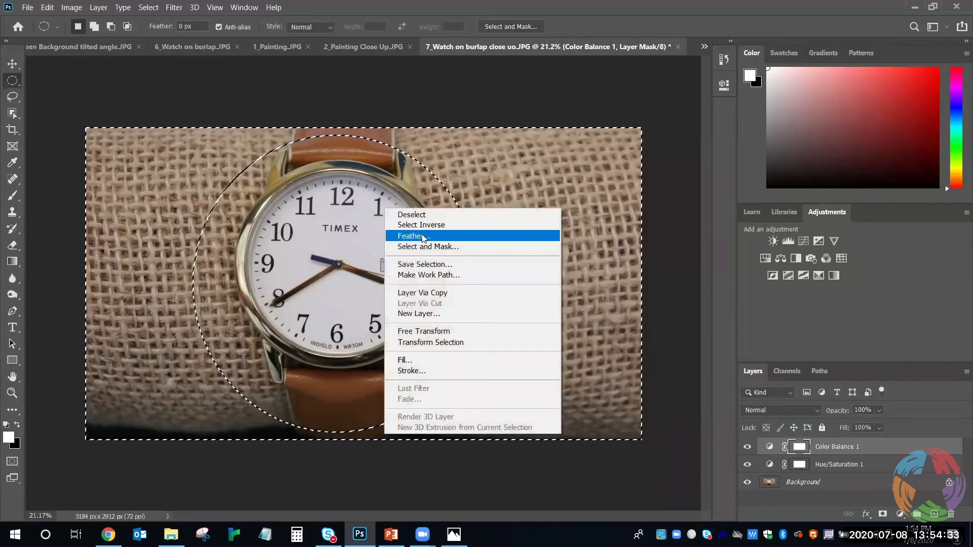
pyautogui.click(421, 234)
pyautogui.write('60')
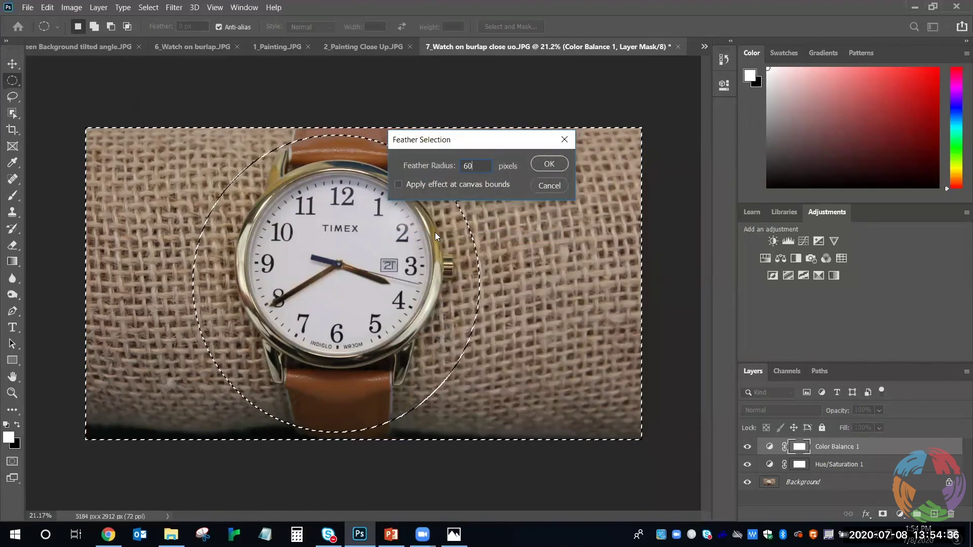
pyautogui.press('Return')
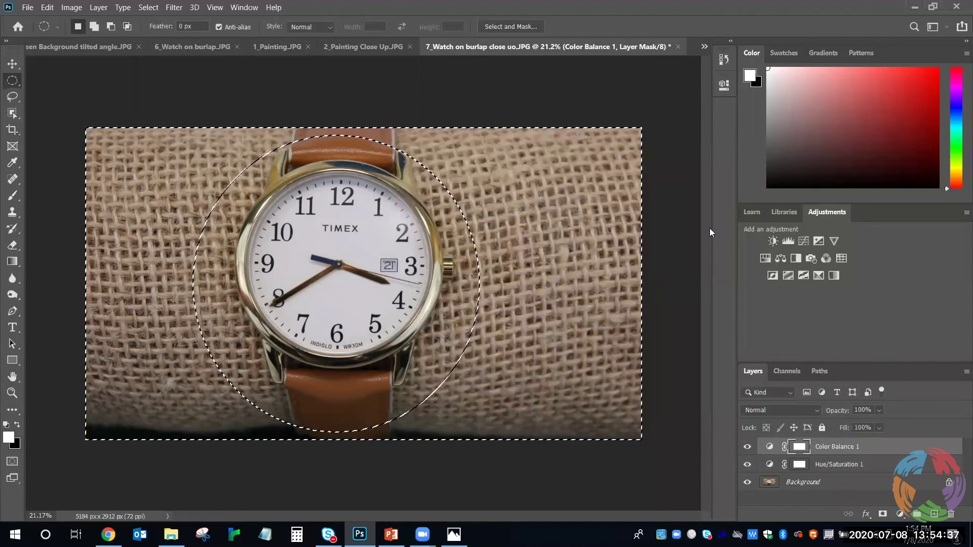
# Darken the selected surroundings with a Brightness/Contrast layer at brightness -19 and compare the photo with the layer off and on.
pyautogui.click(772, 241)
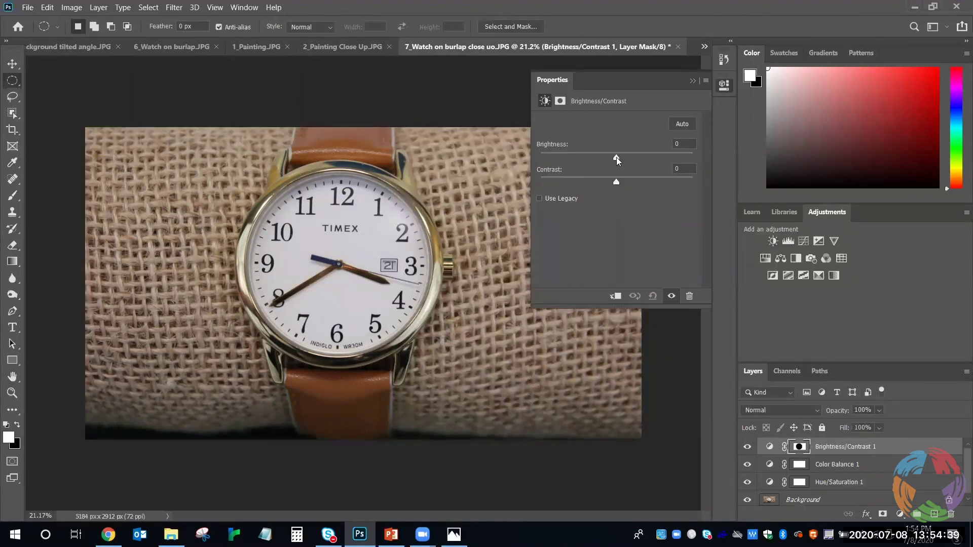
pyautogui.moveTo(612, 158)
pyautogui.mouseDown()
pyautogui.moveTo(594, 148)
pyautogui.moveTo(606, 146)
pyautogui.mouseUp()
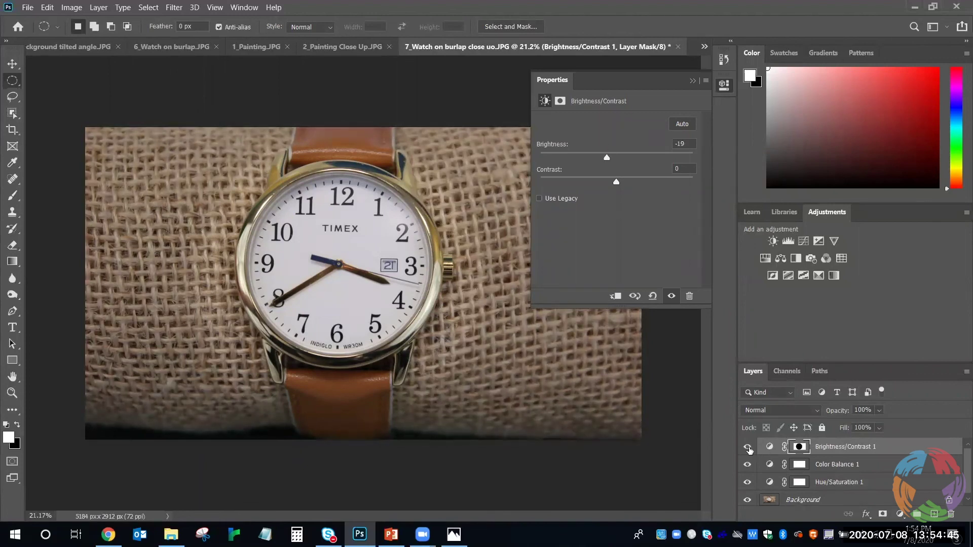
pyautogui.click(749, 448)
pyautogui.click(748, 447)
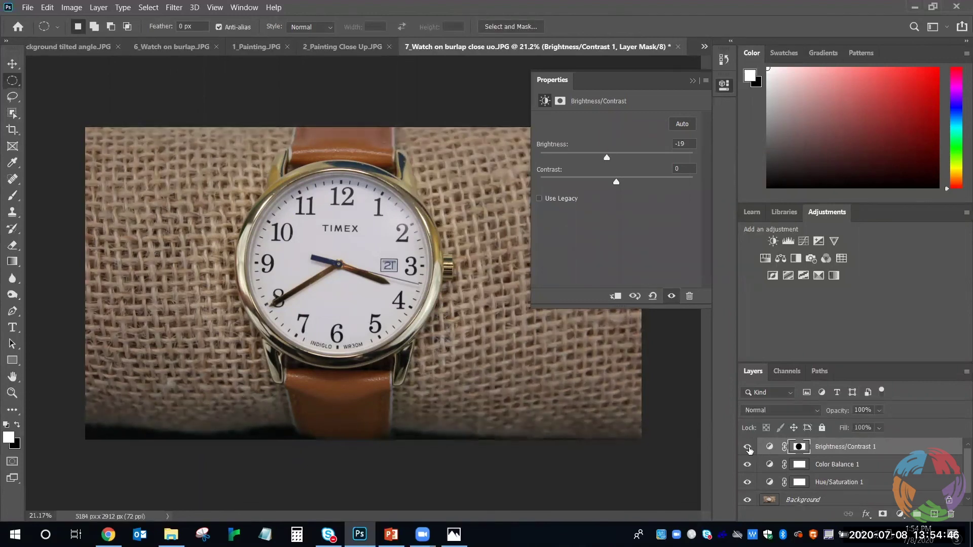
# Brighten the watch photo with a second Brightness/Contrast layer at brightness 11 and compare the darkened-surroundings layer off and on.
pyautogui.click(692, 81)
pyautogui.press('z')
pyautogui.moveTo(477, 225)
pyautogui.mouseDown()
pyautogui.moveTo(444, 227)
pyautogui.moveTo(471, 227)
pyautogui.mouseUp()
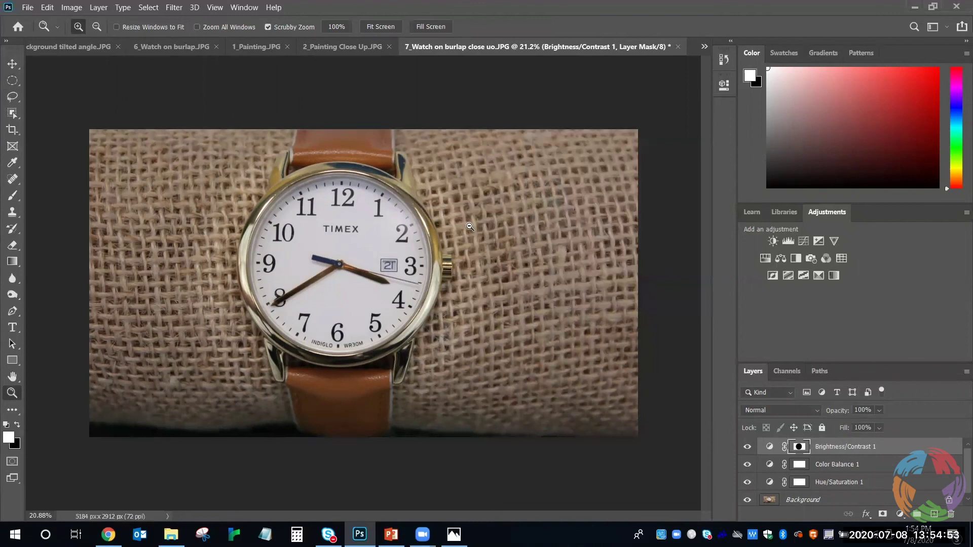
pyautogui.click(773, 241)
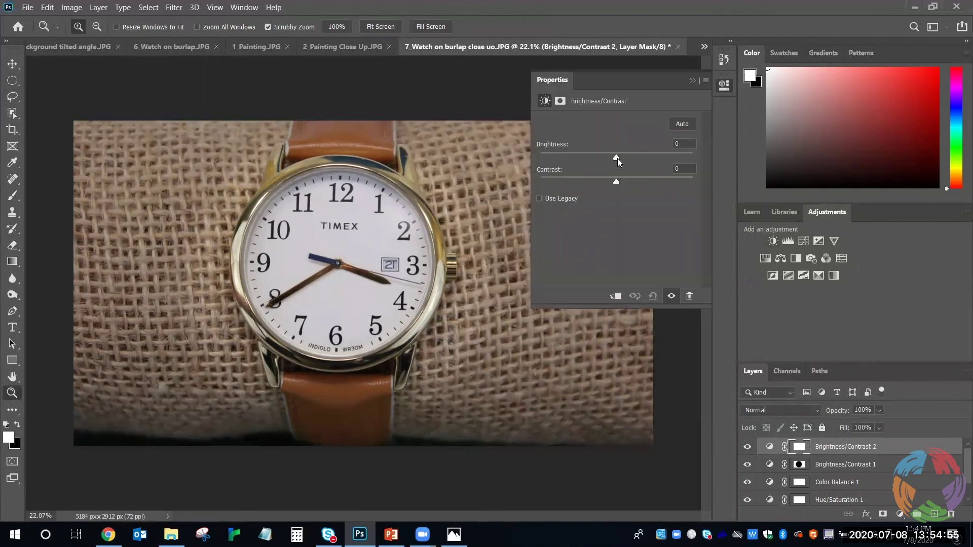
pyautogui.click(748, 464)
pyautogui.click(748, 465)
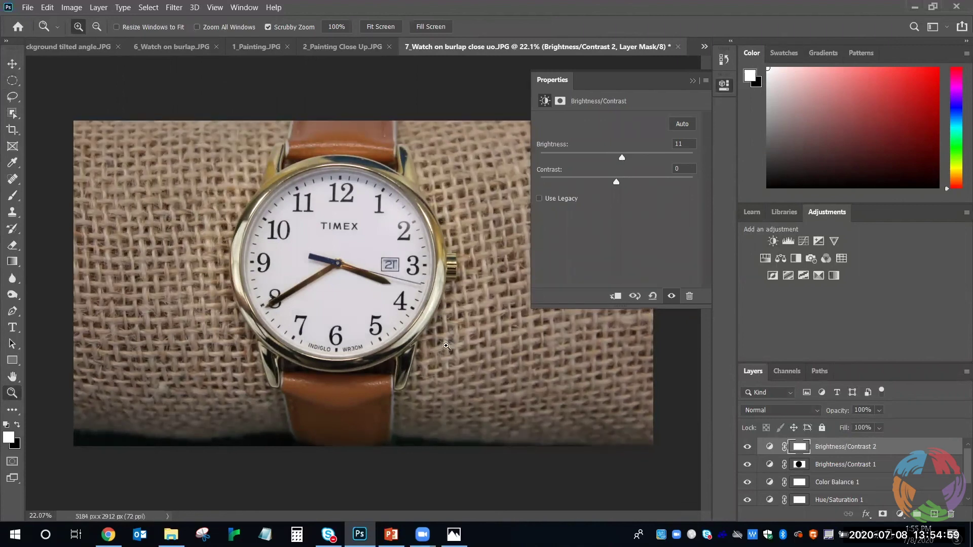
pyautogui.hotkey('ctrl', '-')
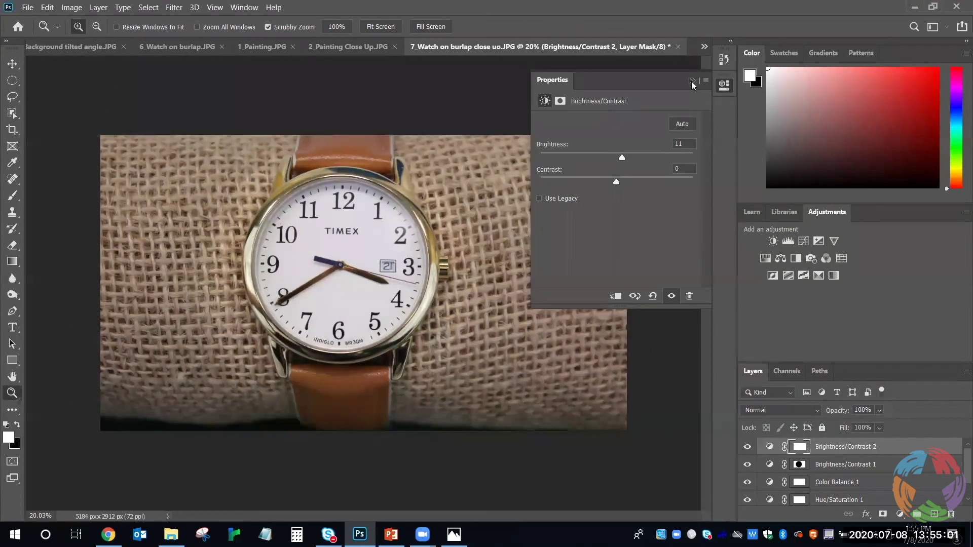
pyautogui.click(692, 81)
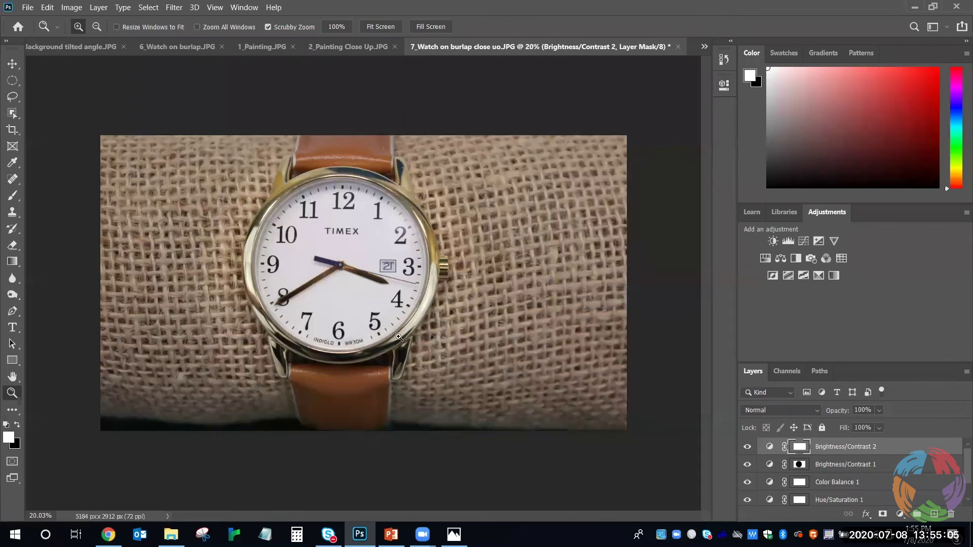
pyautogui.click(748, 465)
pyautogui.click(747, 466)
pyautogui.moveTo(453, 281)
pyautogui.mouseDown()
pyautogui.moveTo(476, 281)
pyautogui.moveTo(441, 292)
pyautogui.mouseUp()
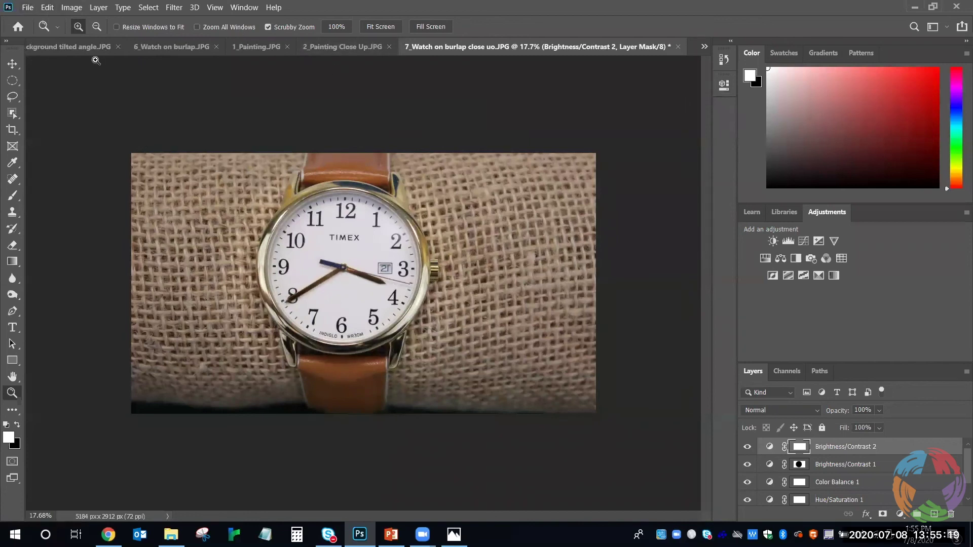
# Open 2_DSLR Watch on White Background back angle.JPG from the 2 Watch folder.
pyautogui.click(29, 7)
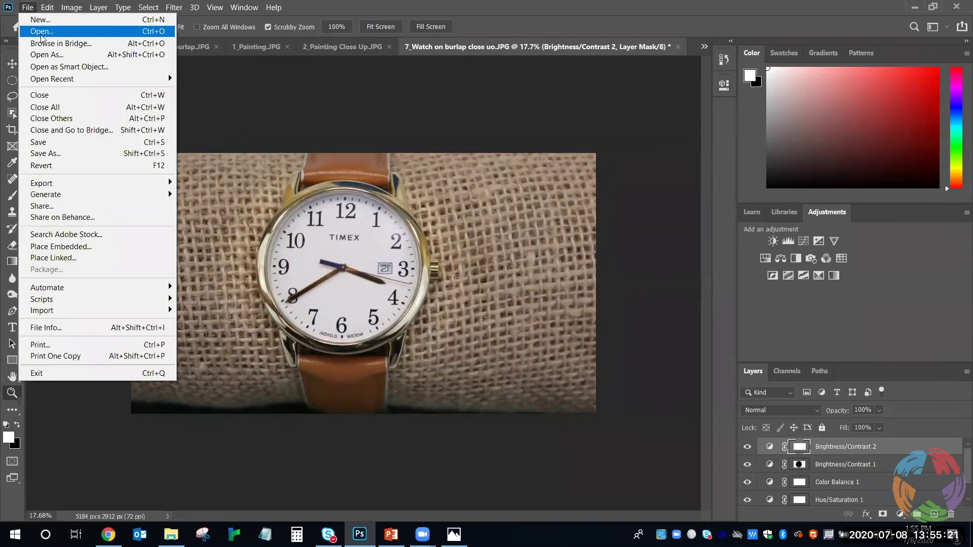
pyautogui.click(41, 34)
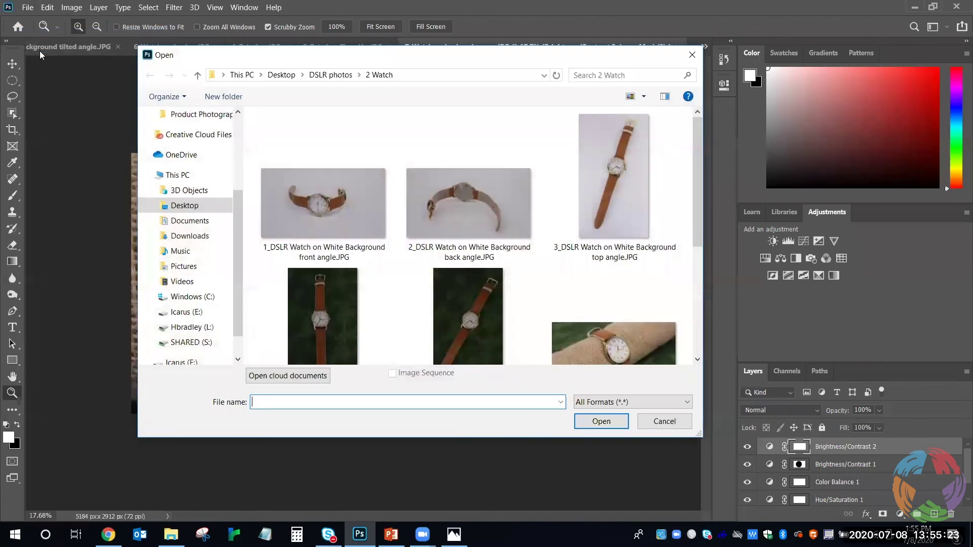
pyautogui.scroll(-2, 404, 269)
pyautogui.scroll(2, 405, 269)
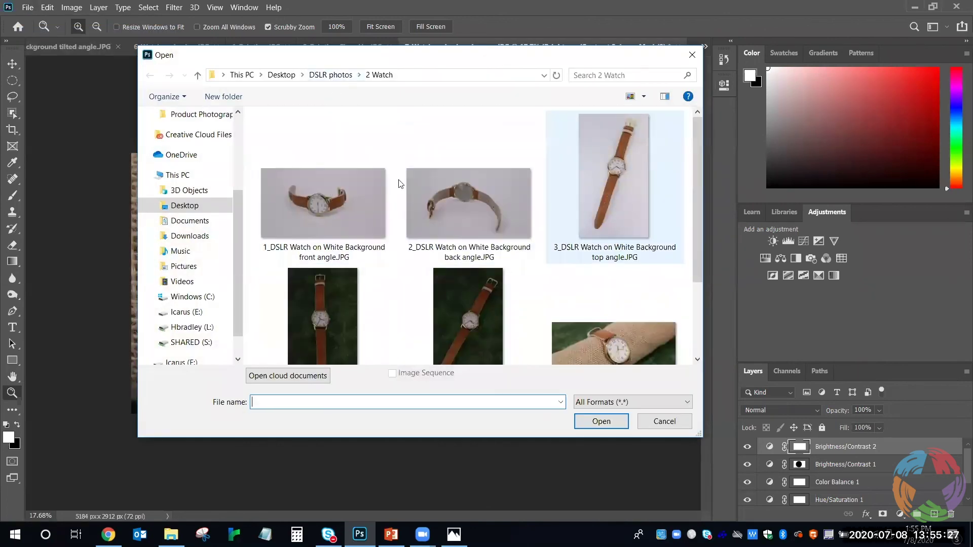
pyautogui.click(472, 193)
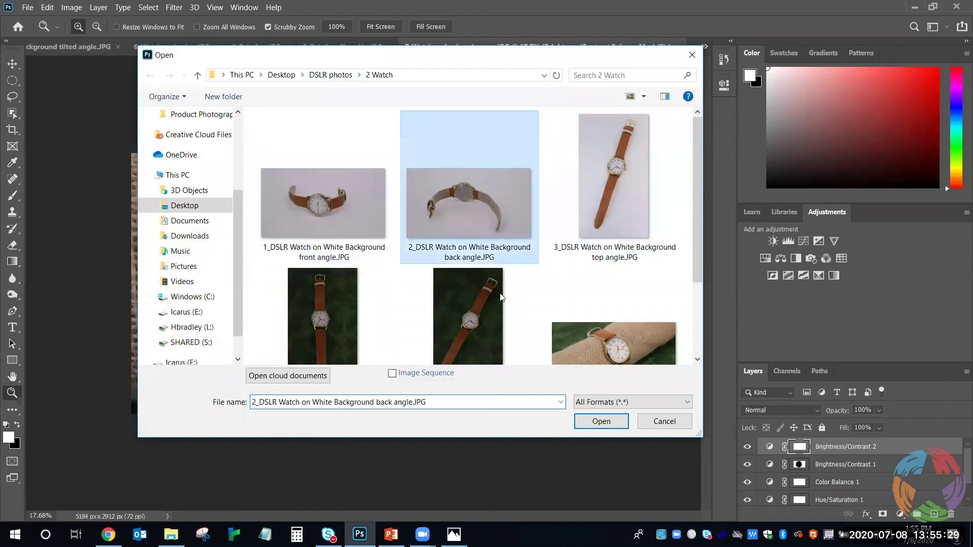
pyautogui.click(610, 420)
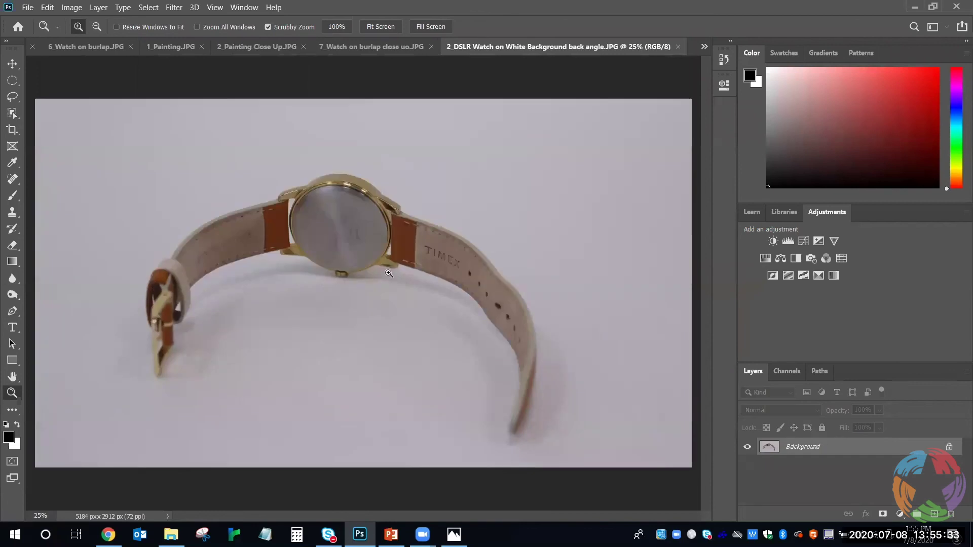
# Brighten the back-angle watch photo with a Brightness/Contrast layer at brightness 39 and check the whole image.
pyautogui.click(773, 242)
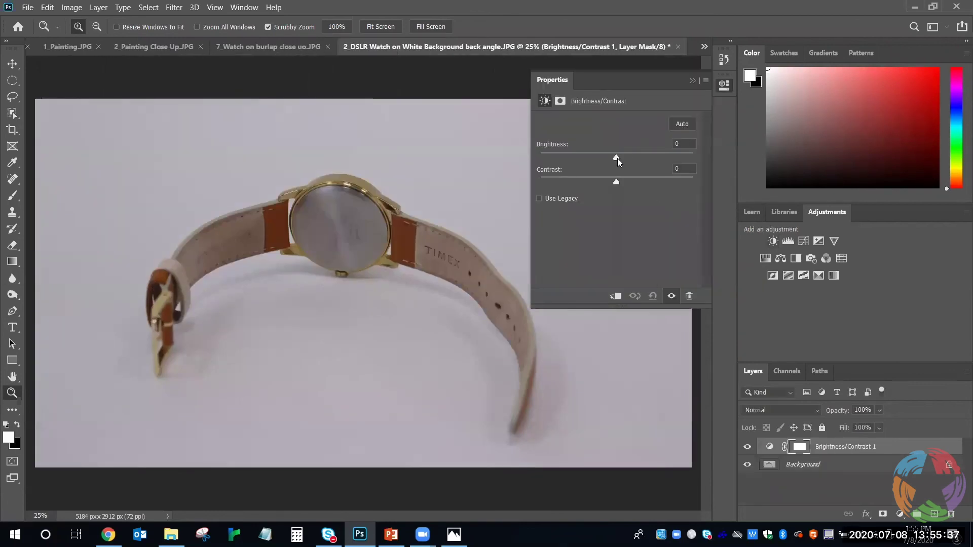
pyautogui.moveTo(617, 158); pyautogui.dragTo(635, 164)
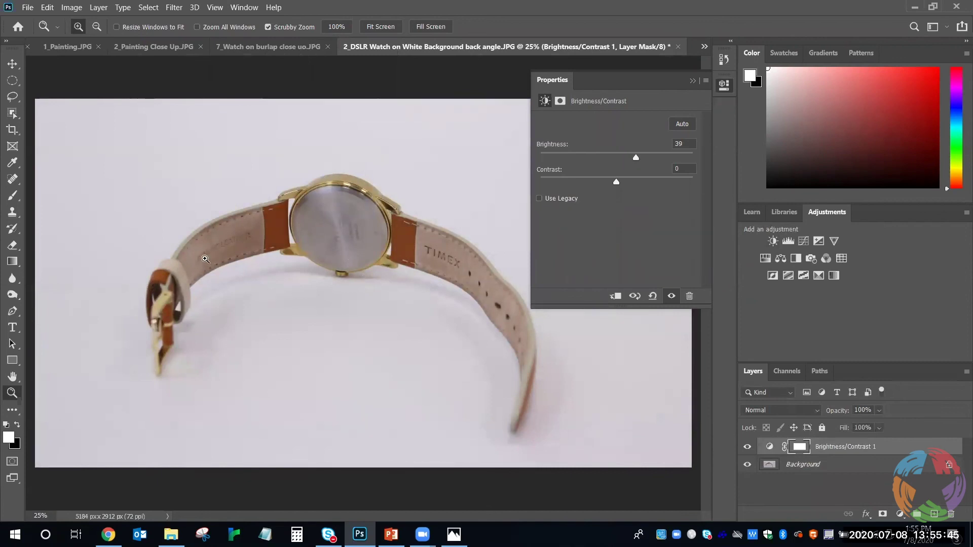
pyautogui.moveTo(224, 254); pyautogui.dragTo(238, 255)
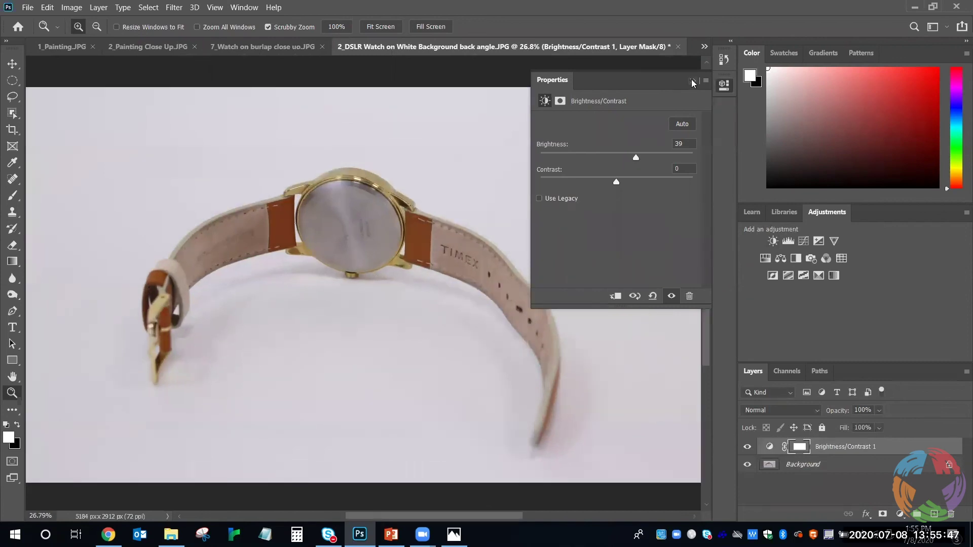
pyautogui.moveTo(537, 310); pyautogui.dragTo(319, 313)
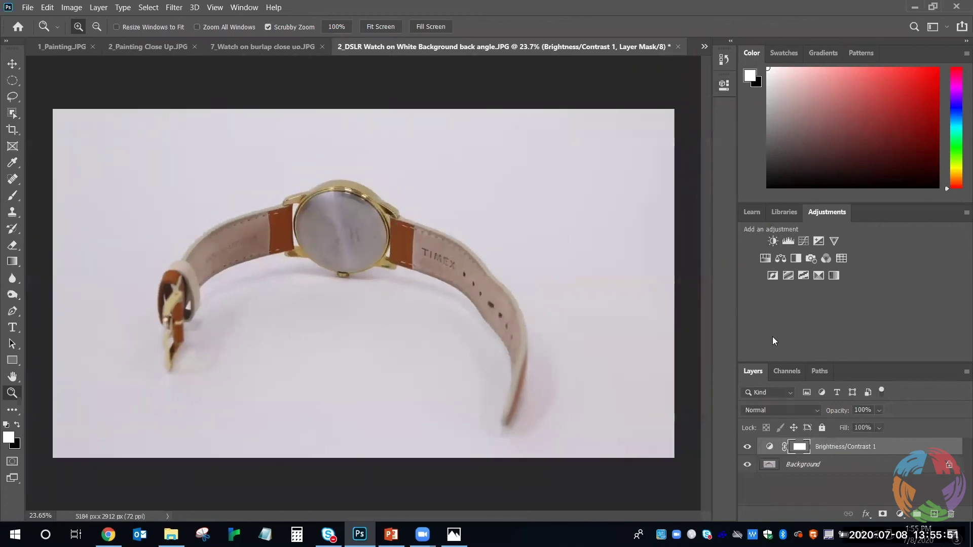
# Add a Color Balance layer to the back-angle watch photo with the midtones shifted +3 towards blue, and inspect the result.
pyautogui.click(780, 258)
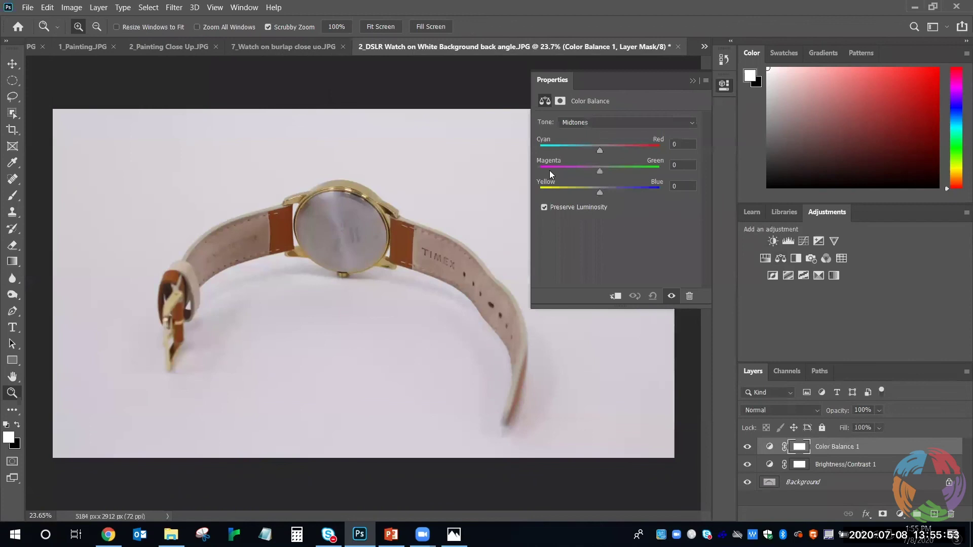
pyautogui.moveTo(600, 192); pyautogui.dragTo(602, 197)
pyautogui.moveTo(195, 247); pyautogui.dragTo(255, 201)
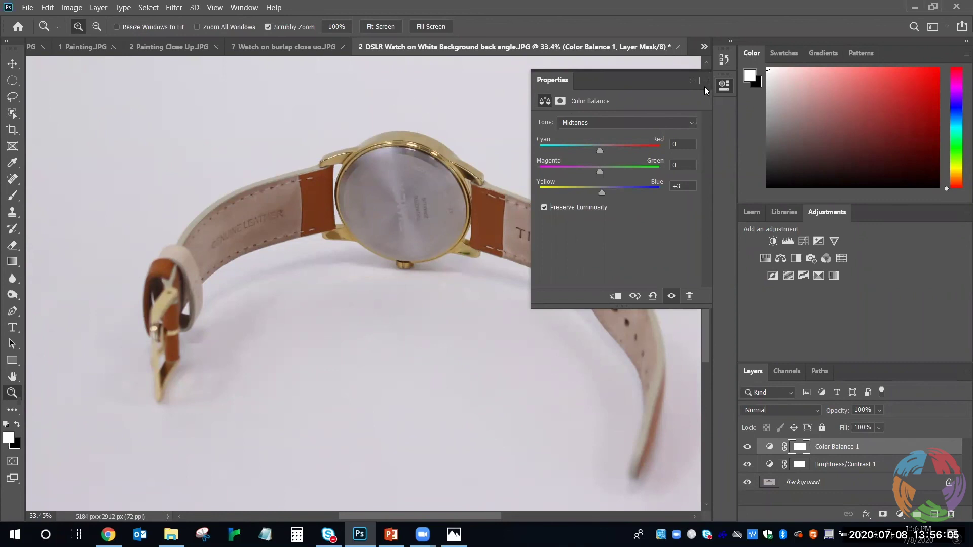
pyautogui.click(691, 82)
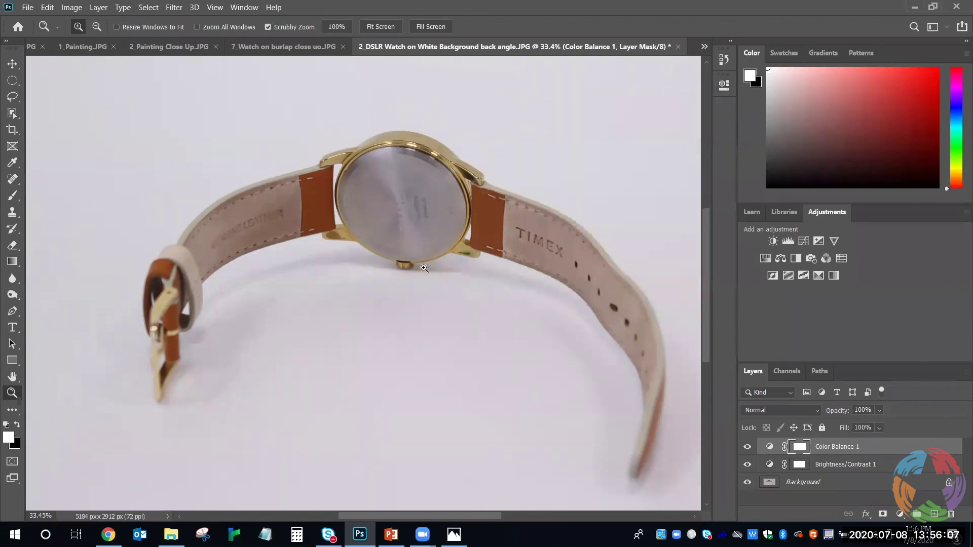
pyautogui.moveTo(459, 265); pyautogui.dragTo(444, 261)
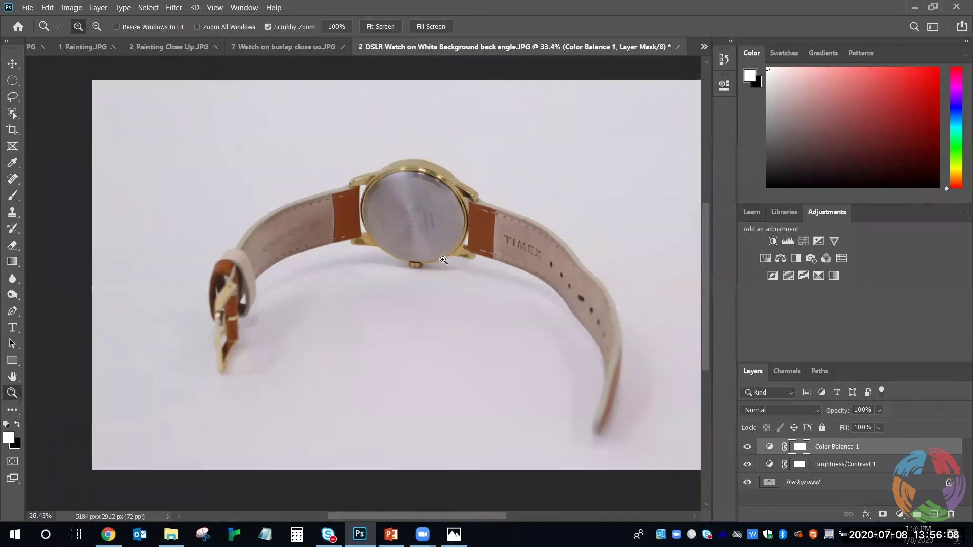
# Open 1_DSLR Watch on White Background front angle.JPG from the 2 Watch folder.
pyautogui.click(29, 8)
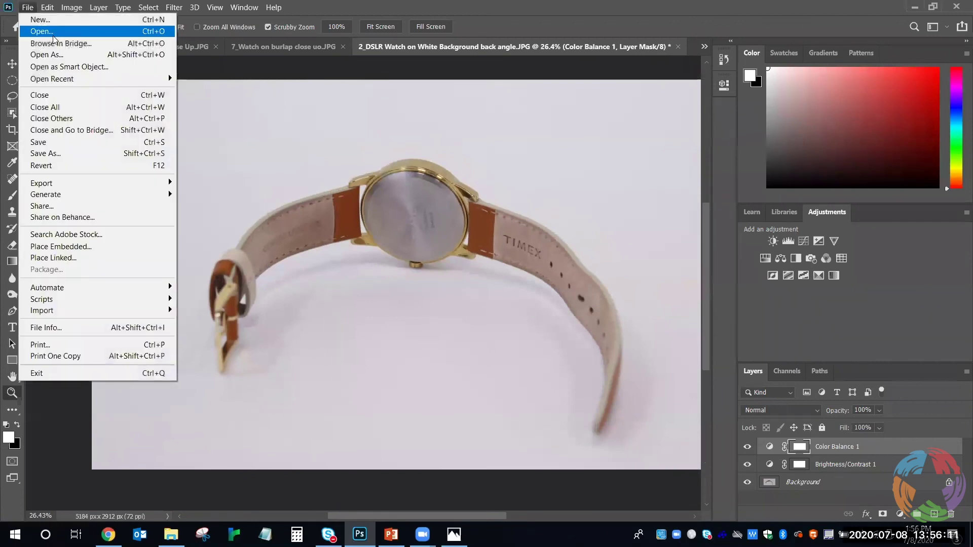
pyautogui.click(63, 31)
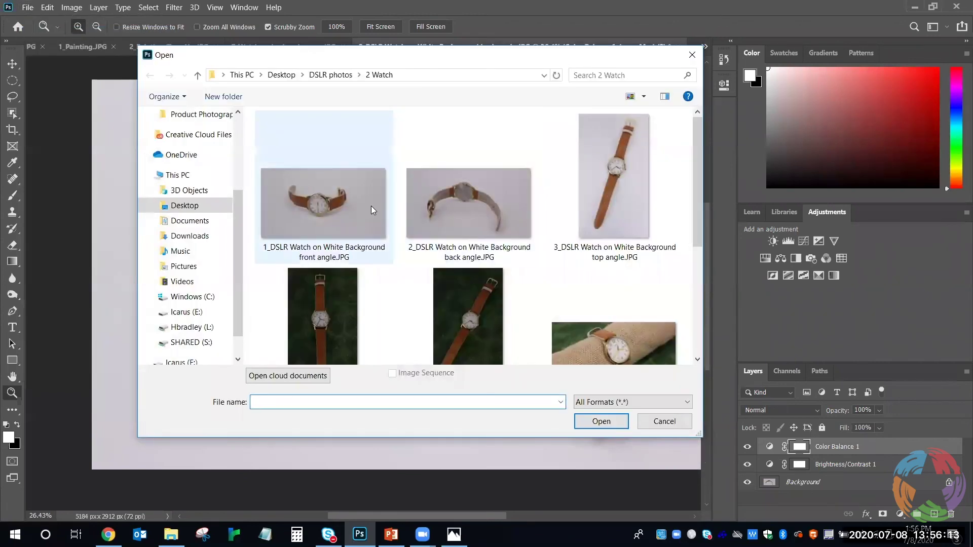
pyautogui.click(371, 205)
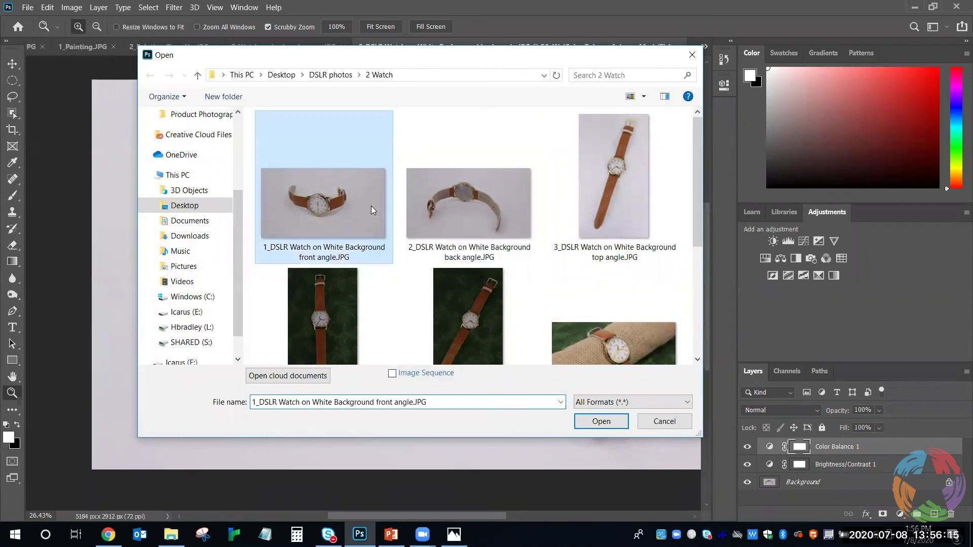
pyautogui.click(609, 419)
pyautogui.moveTo(436, 242)
pyautogui.mouseDown()
pyautogui.moveTo(418, 239)
pyautogui.moveTo(433, 245)
pyautogui.moveTo(425, 243)
pyautogui.mouseUp()
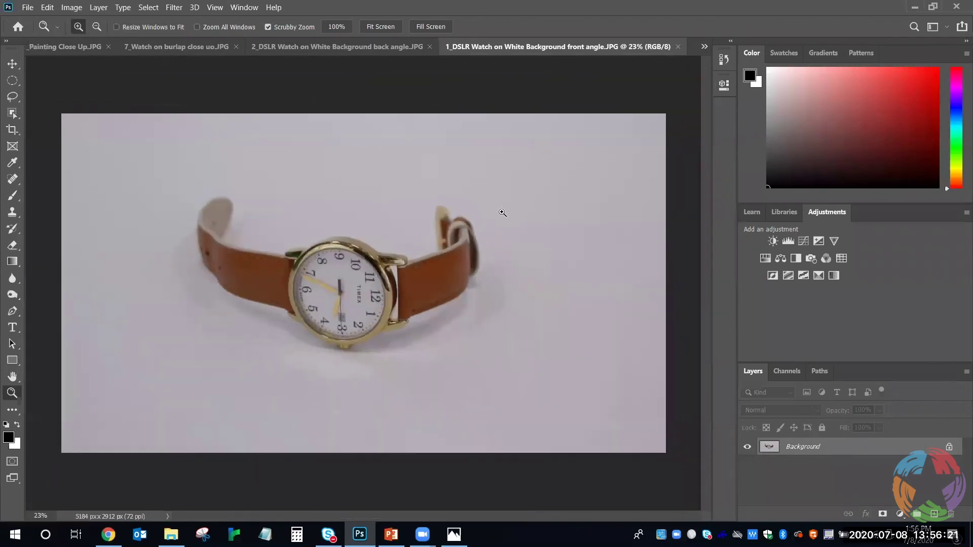
# Add a Brightness/Contrast layer at brightness 24 and a Color Balance layer to the front-angle watch photo.
pyautogui.click(773, 242)
pyautogui.moveTo(617, 157); pyautogui.dragTo(629, 162)
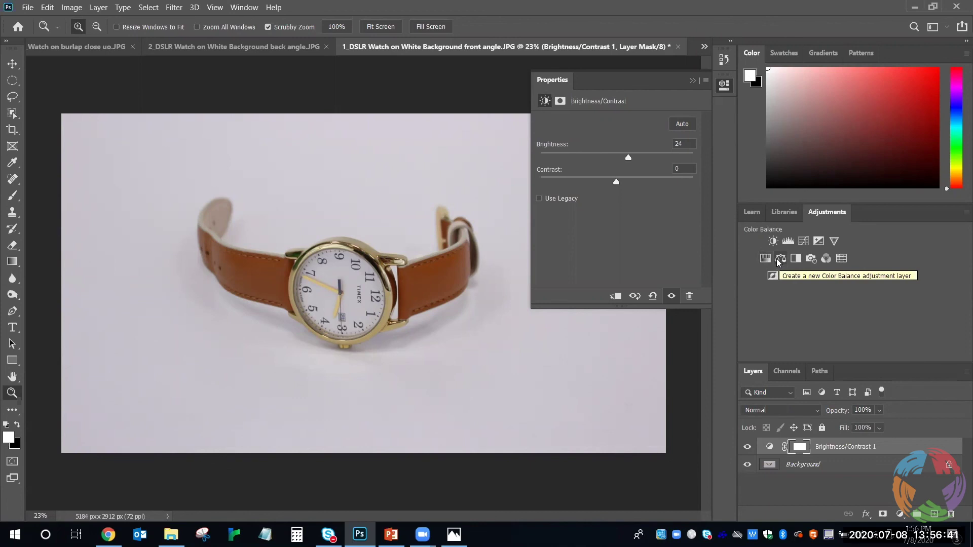
pyautogui.click(781, 259)
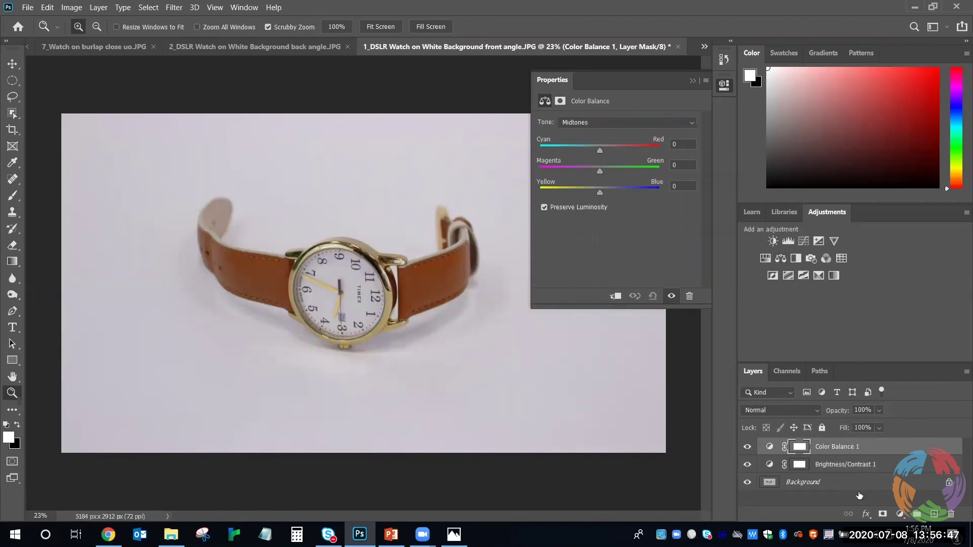
# Set the front-angle photo's Brightness/Contrast layer to brightness 33 and inspect the watch up close and in full.
pyautogui.click(857, 464)
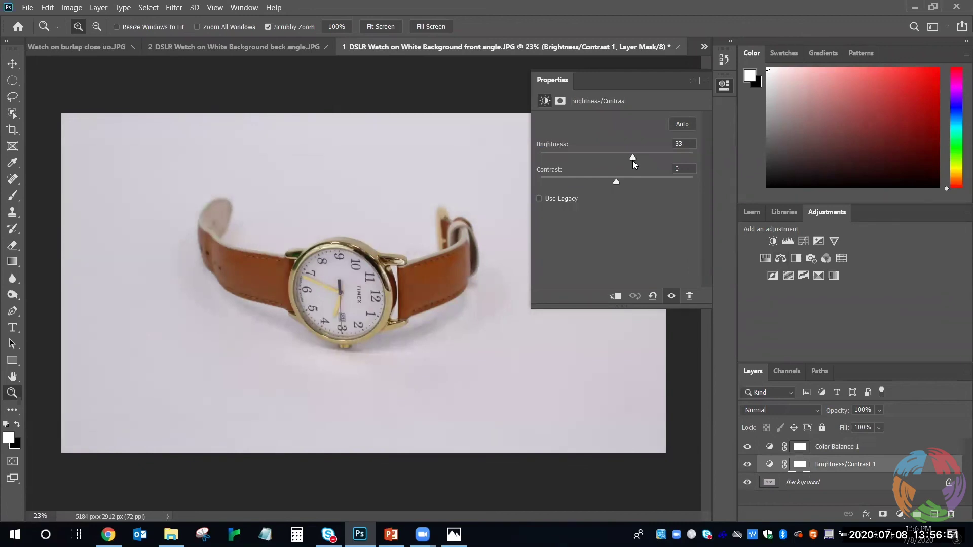
pyautogui.moveTo(479, 234); pyautogui.dragTo(444, 231)
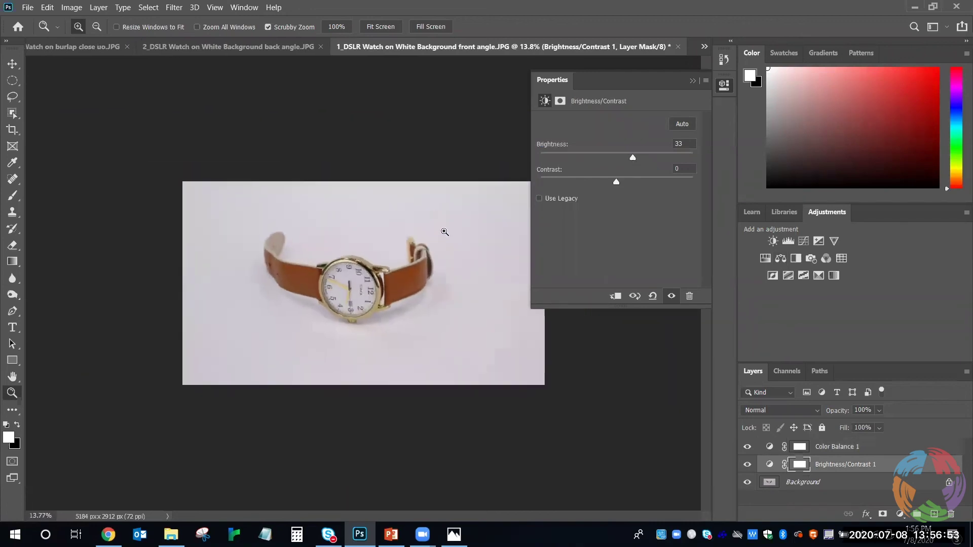
pyautogui.moveTo(363, 282)
pyautogui.mouseDown()
pyautogui.moveTo(400, 268)
pyautogui.moveTo(319, 265)
pyautogui.moveTo(371, 294)
pyautogui.mouseUp()
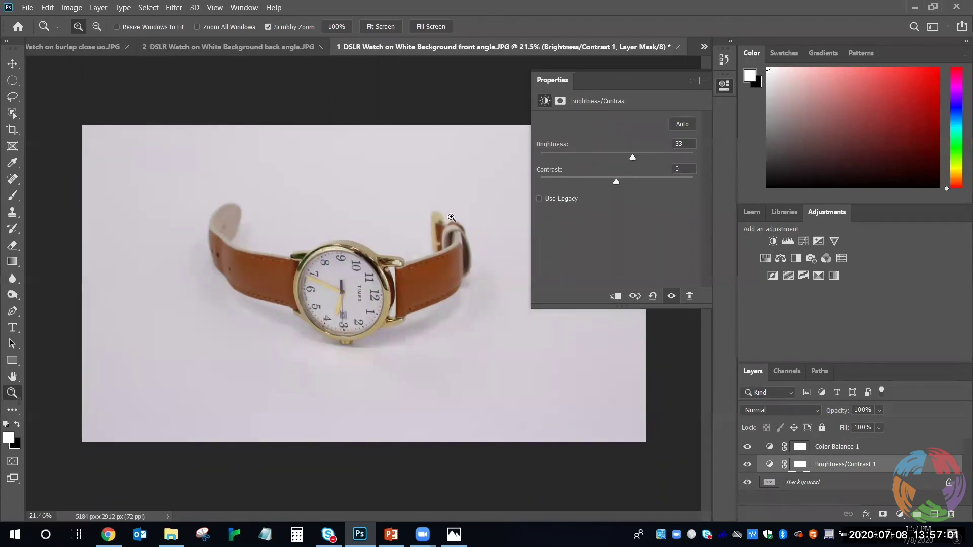
pyautogui.moveTo(449, 218); pyautogui.dragTo(456, 217)
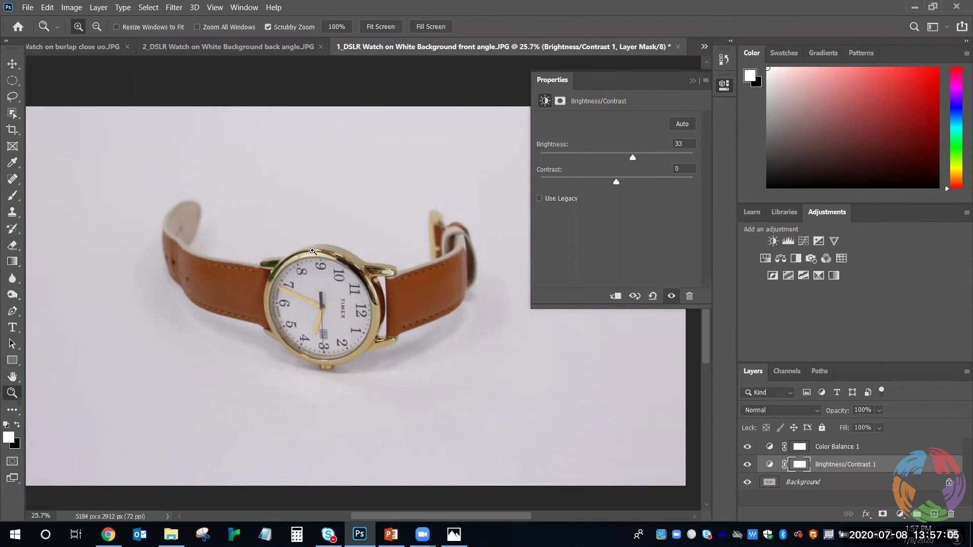
pyautogui.moveTo(318, 294); pyautogui.dragTo(370, 299)
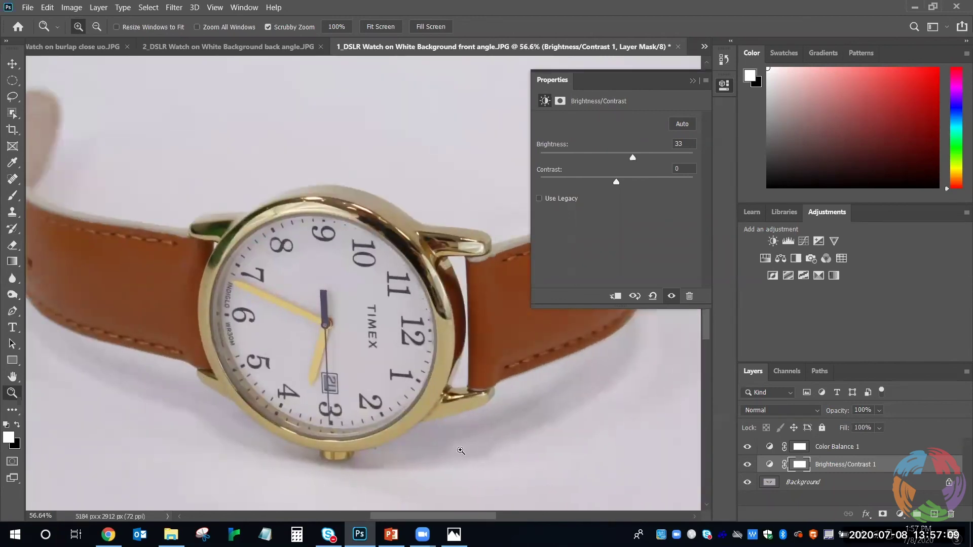
pyautogui.moveTo(489, 323); pyautogui.dragTo(454, 320)
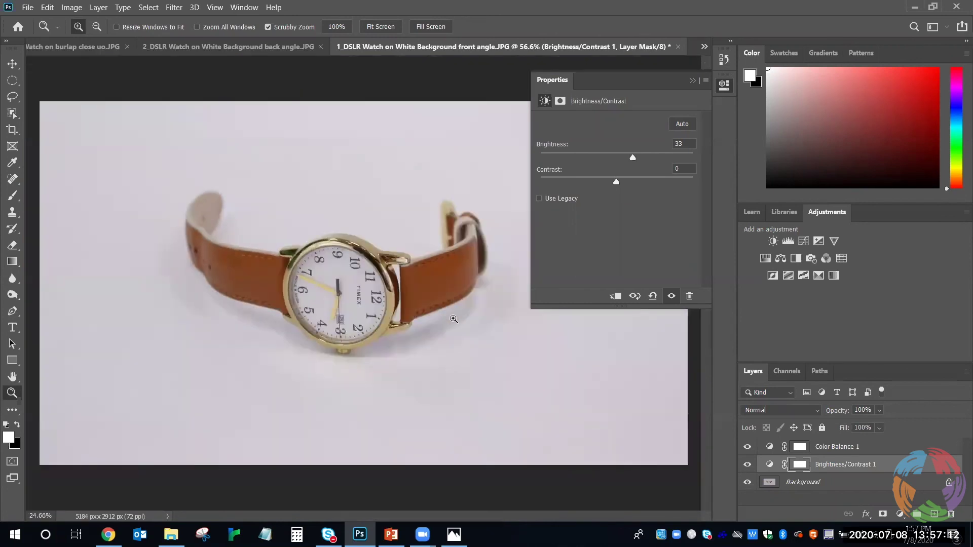
pyautogui.click(694, 82)
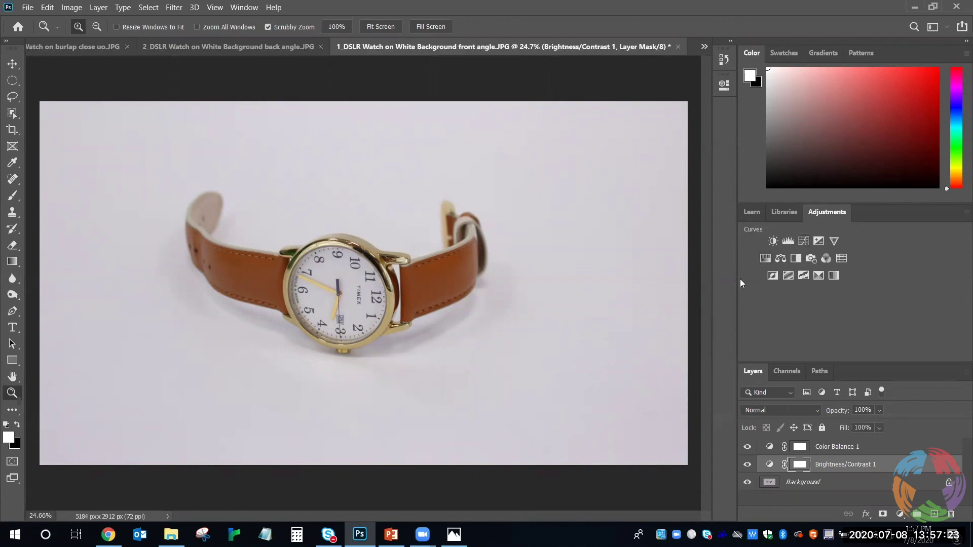
# Open 3_DSLR Watch on White Background top angle.JPG from the 2 Watch folder.
pyautogui.click(28, 8)
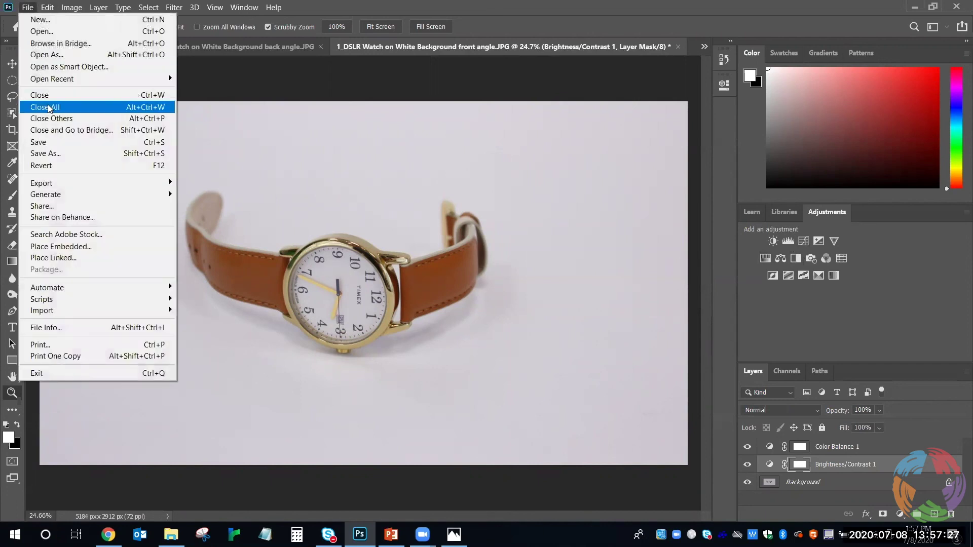
pyautogui.click(54, 34)
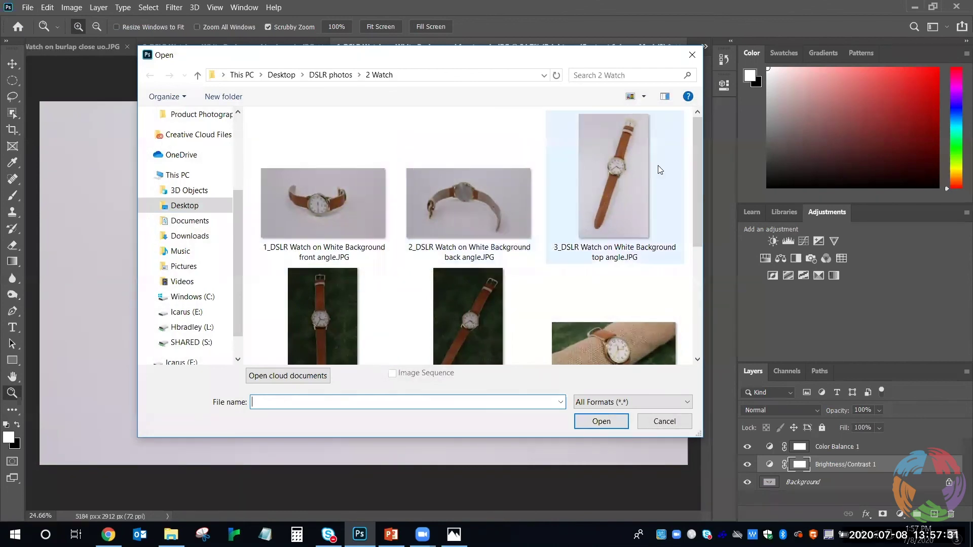
pyautogui.click(656, 164)
pyautogui.click(603, 421)
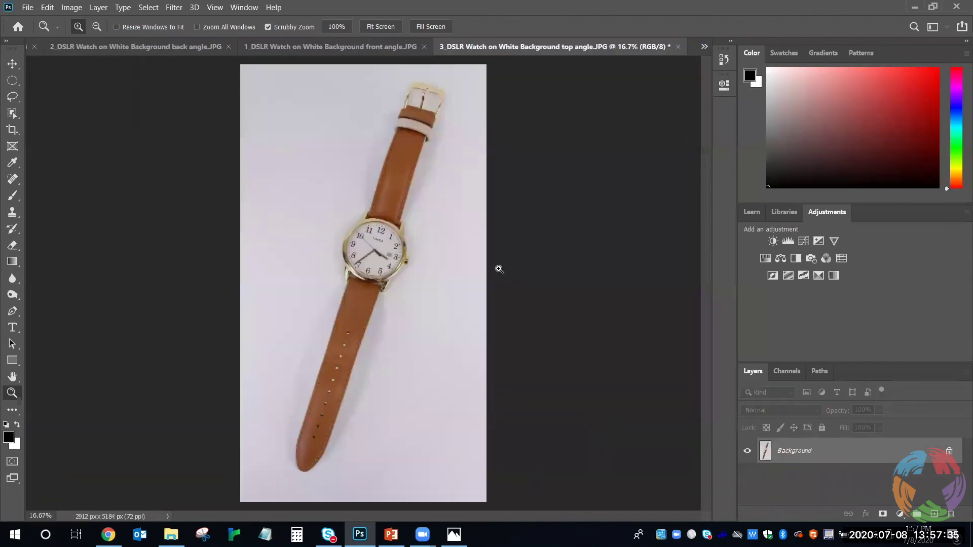
# Examine the top-angle watch photo up close from buckle to strap tip, and in full.
pyautogui.moveTo(394, 116); pyautogui.dragTo(414, 116)
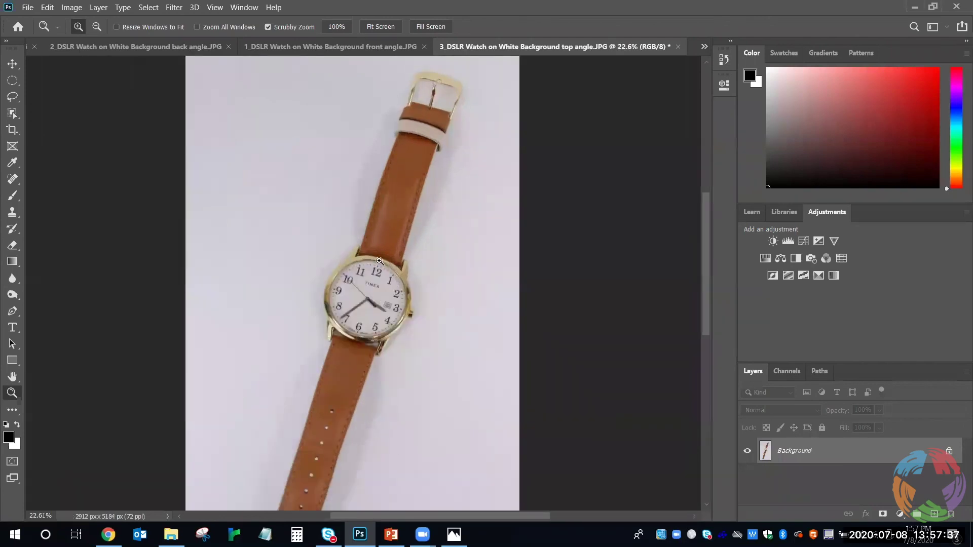
pyautogui.moveTo(456, 89); pyautogui.dragTo(468, 89)
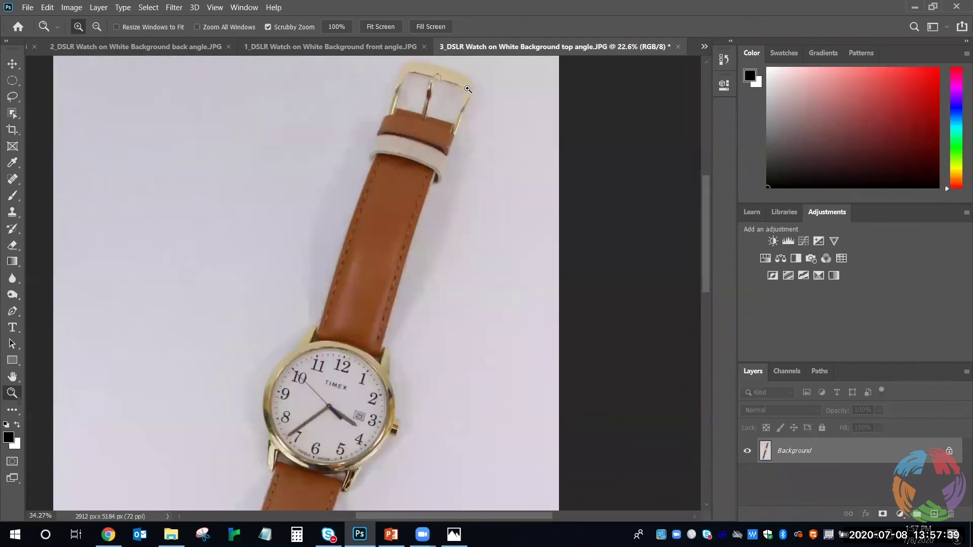
pyautogui.scroll(-6, 405, 231)
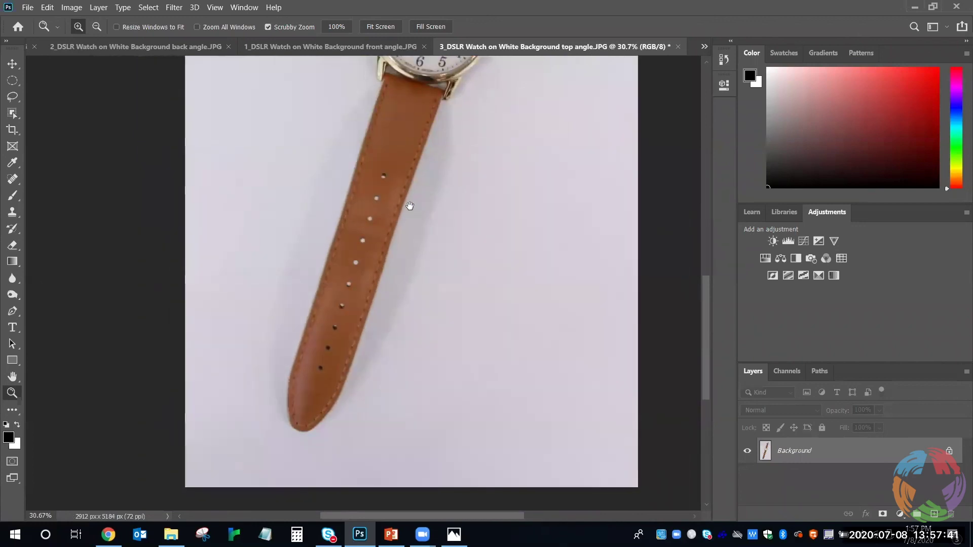
pyautogui.moveTo(405, 230); pyautogui.dragTo(364, 478)
pyautogui.moveTo(417, 254); pyautogui.dragTo(400, 254)
pyautogui.moveTo(350, 395); pyautogui.dragTo(368, 461)
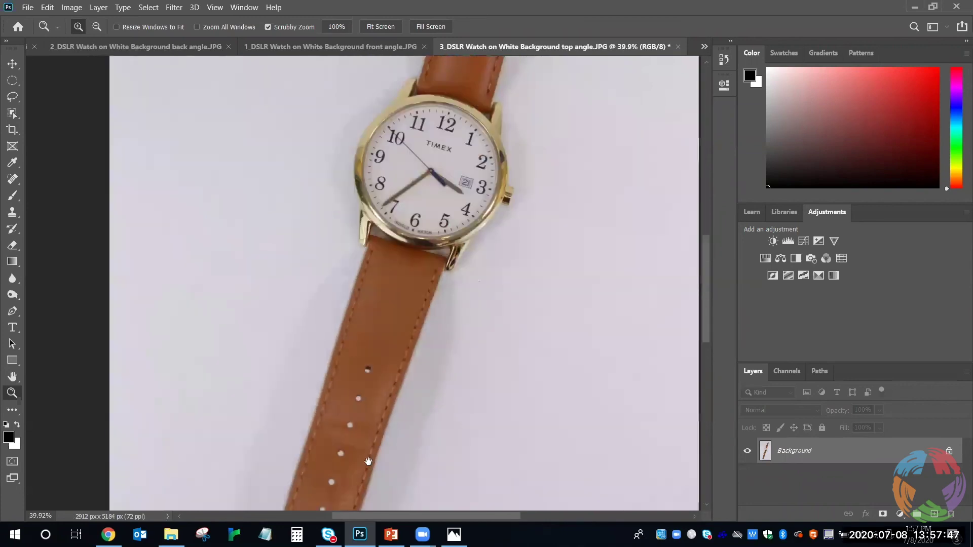
pyautogui.moveTo(355, 321); pyautogui.dragTo(348, 352)
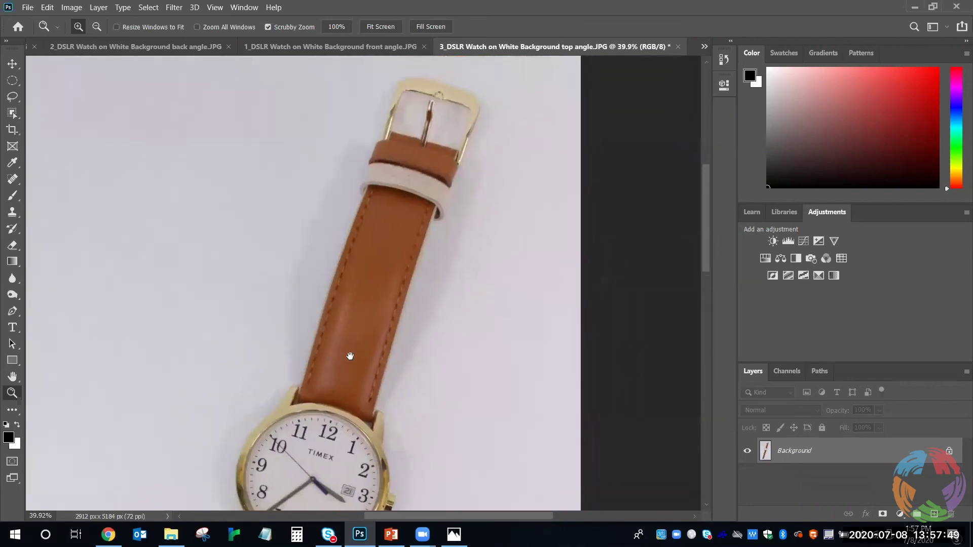
pyautogui.moveTo(359, 306); pyautogui.dragTo(387, 191)
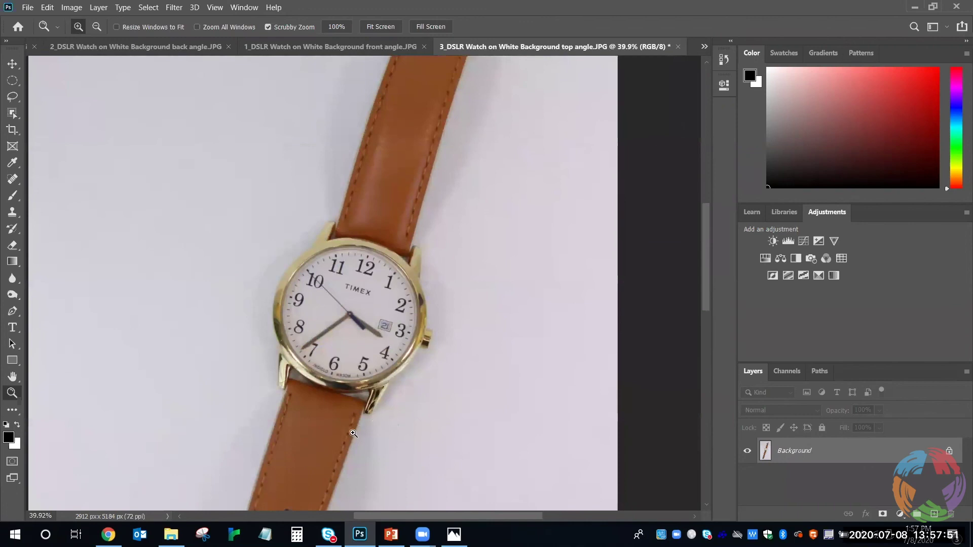
pyautogui.moveTo(334, 350); pyautogui.dragTo(349, 238)
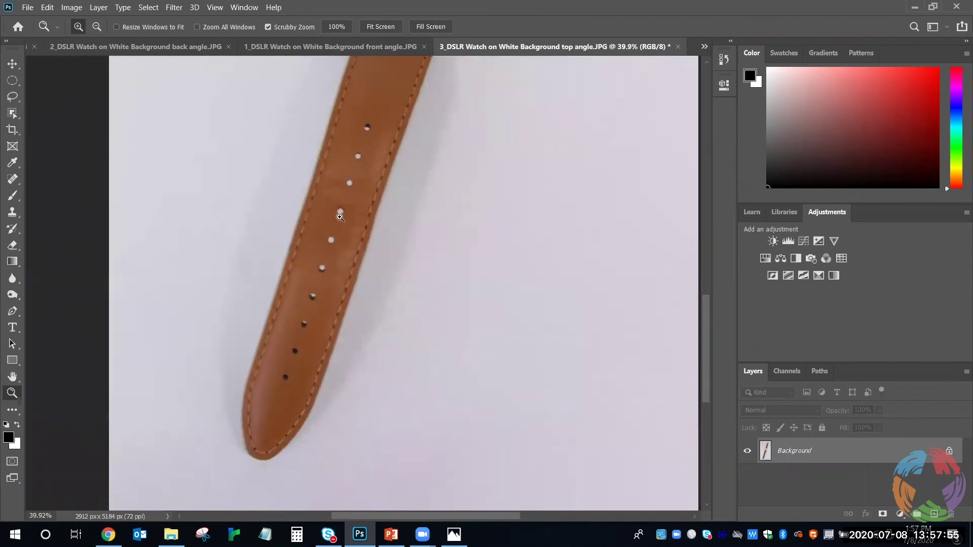
pyautogui.moveTo(390, 116); pyautogui.dragTo(424, 231)
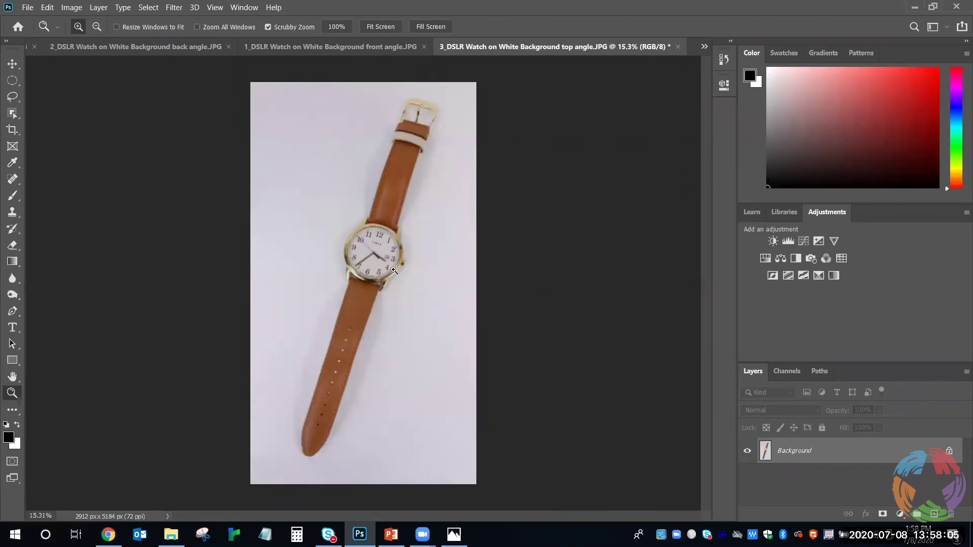
pyautogui.moveTo(396, 268); pyautogui.dragTo(415, 259)
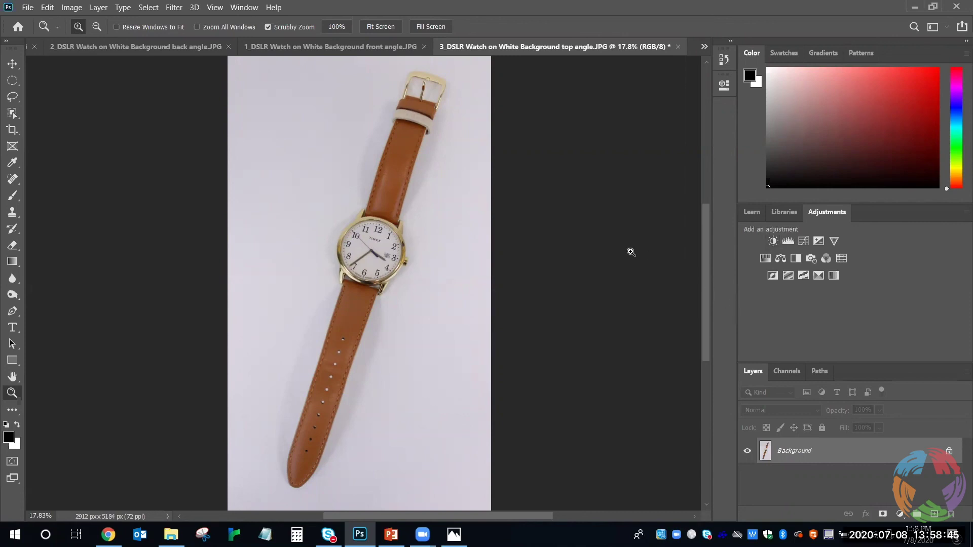
# Outline the whole watch, from buckle to strap tip, with a freehand Lasso selection in the top-angle photo.
pyautogui.press('l')
pyautogui.moveTo(405, 81)
pyautogui.mouseDown()
pyautogui.moveTo(361, 214)
pyautogui.moveTo(338, 235)
pyautogui.moveTo(343, 284)
pyautogui.moveTo(294, 430)
pyautogui.moveTo(293, 487)
pyautogui.moveTo(313, 479)
pyautogui.moveTo(378, 292)
pyautogui.moveTo(407, 263)
pyautogui.moveTo(409, 187)
pyautogui.moveTo(442, 80)
pyautogui.moveTo(410, 73)
pyautogui.mouseUp()
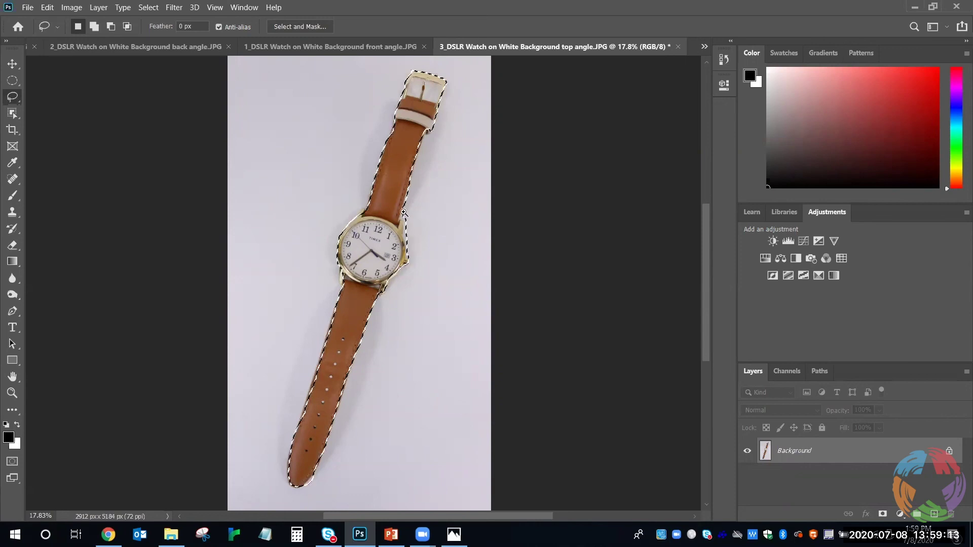
pyautogui.press('z')
pyautogui.moveTo(407, 205)
pyautogui.mouseDown()
pyautogui.moveTo(452, 195)
pyautogui.moveTo(391, 198)
pyautogui.mouseUp()
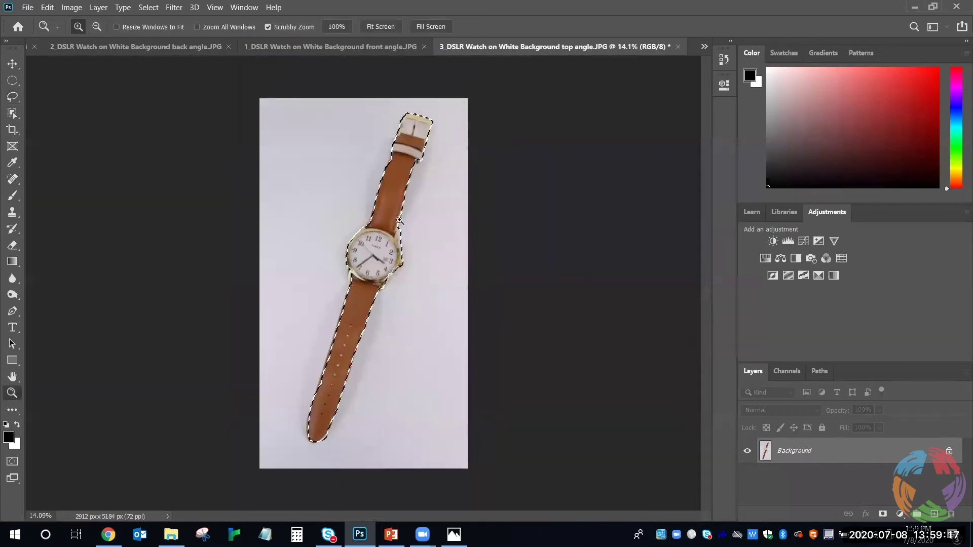
pyautogui.press('l')
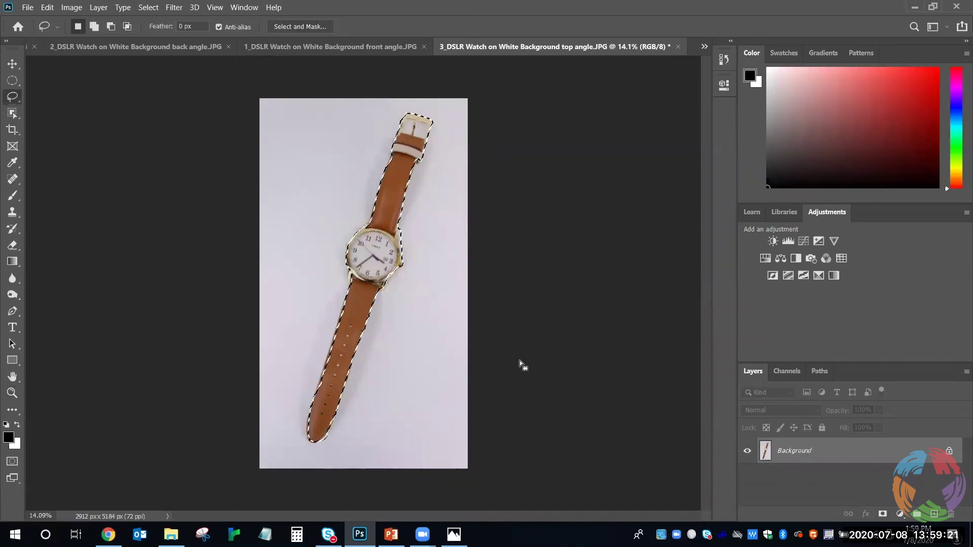
# Paste the selected top-angle watch as a new layer into 1_DSLR Watch on White Background front angle.JPG.
pyautogui.click(338, 46)
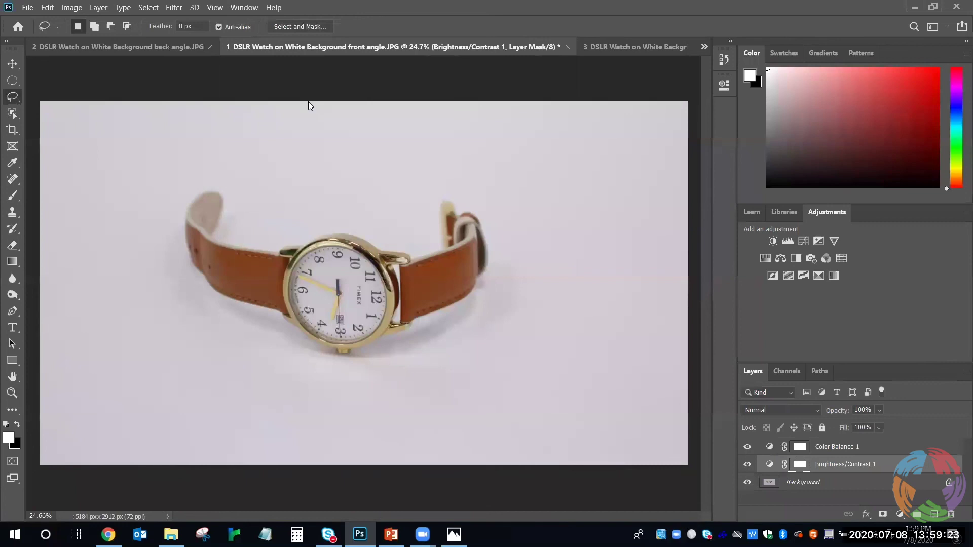
pyautogui.press('z')
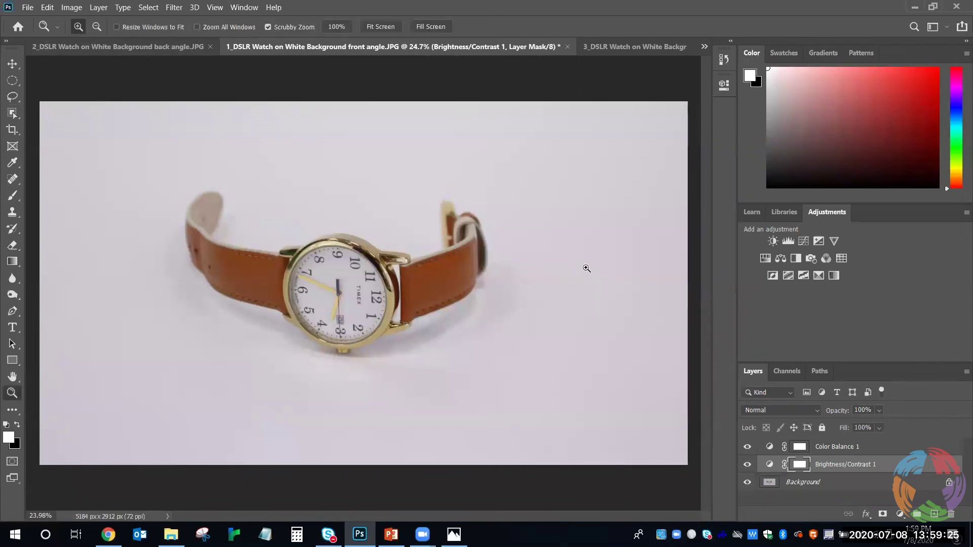
pyautogui.moveTo(585, 269); pyautogui.dragTo(541, 299)
pyautogui.hotkey('ctrl', 'v')
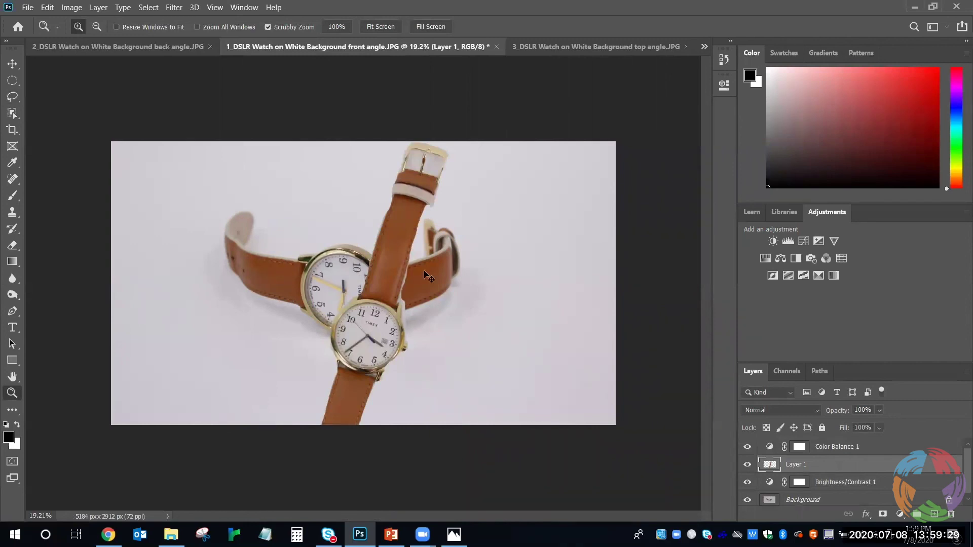
# Scale the pasted watch to about 75%, rotate it about 25° clockwise and place it to the right of the front-angle watch.
pyautogui.hotkey('ctrl', 't')
pyautogui.moveTo(448, 139); pyautogui.dragTo(409, 252)
pyautogui.moveTo(416, 287); pyautogui.dragTo(571, 177)
pyautogui.moveTo(581, 119); pyautogui.dragTo(649, 167)
pyautogui.moveTo(527, 251); pyautogui.dragTo(520, 232)
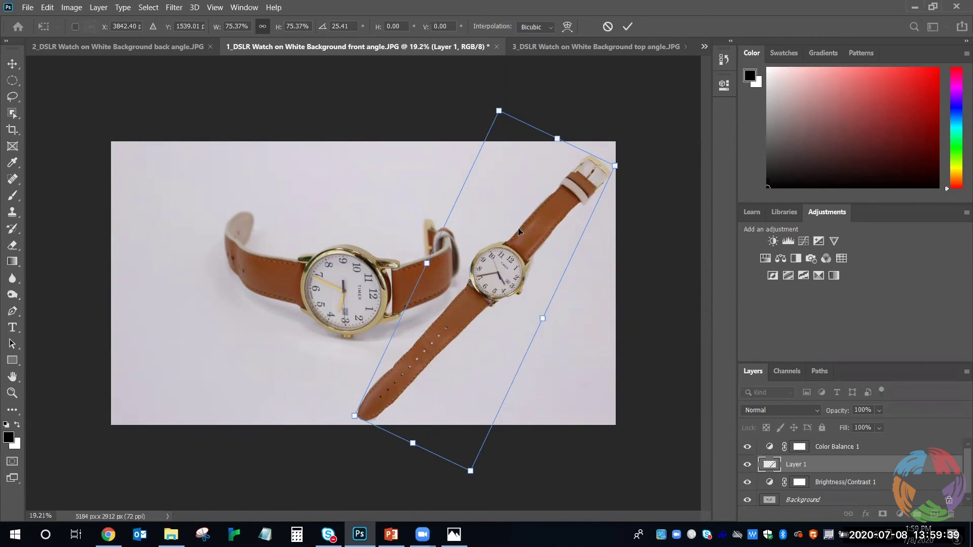
pyautogui.press('Return')
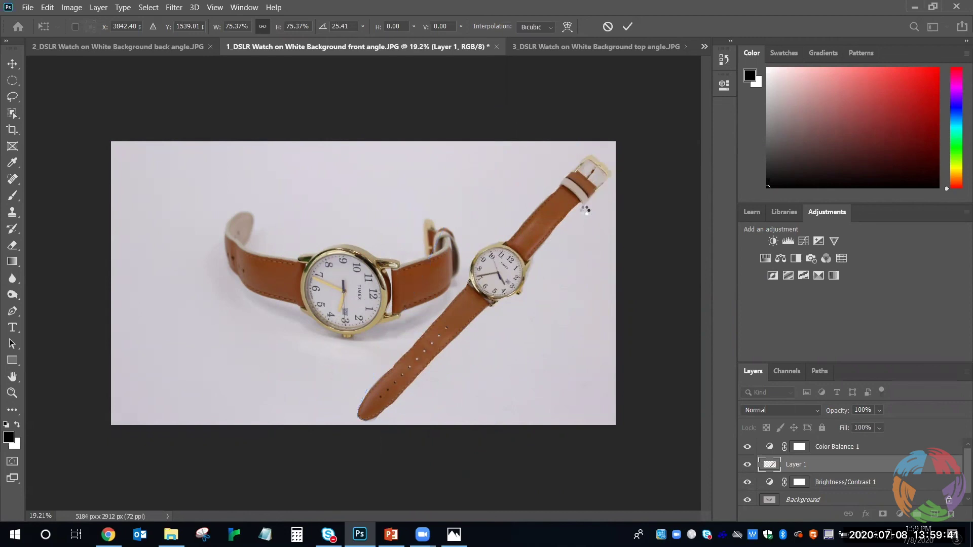
# Inspect the pasted watch's dial, strap and cut-out edges up close, and the two-watch composition in full.
pyautogui.press('z')
pyautogui.click(623, 168)
pyautogui.moveTo(623, 168); pyautogui.dragTo(481, 320)
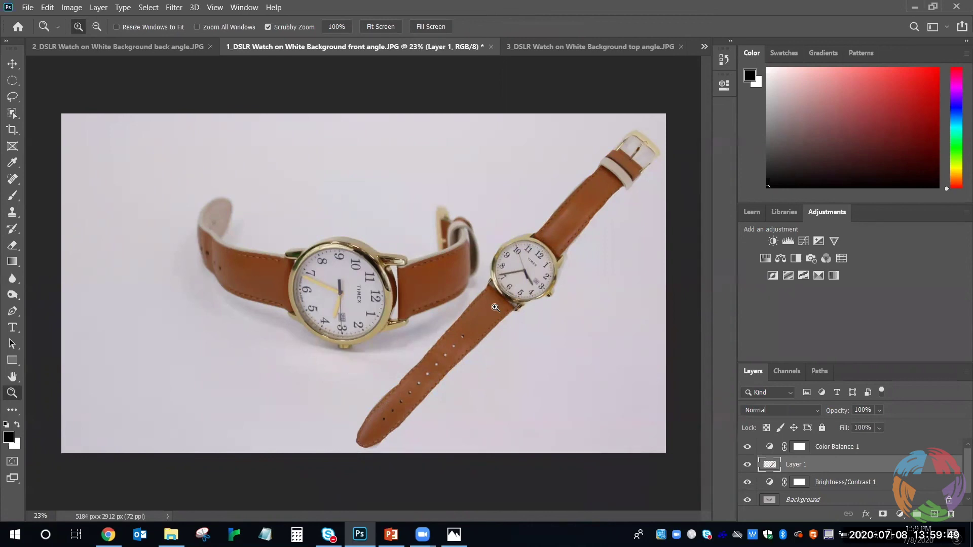
pyautogui.moveTo(495, 308)
pyautogui.mouseDown()
pyautogui.moveTo(490, 331)
pyautogui.moveTo(486, 307)
pyautogui.mouseUp()
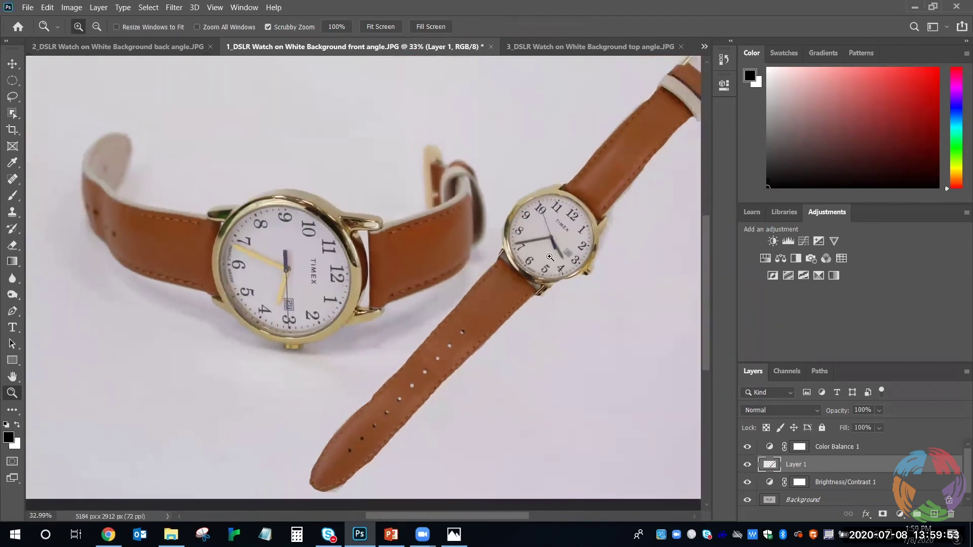
pyautogui.moveTo(570, 235); pyautogui.dragTo(583, 232)
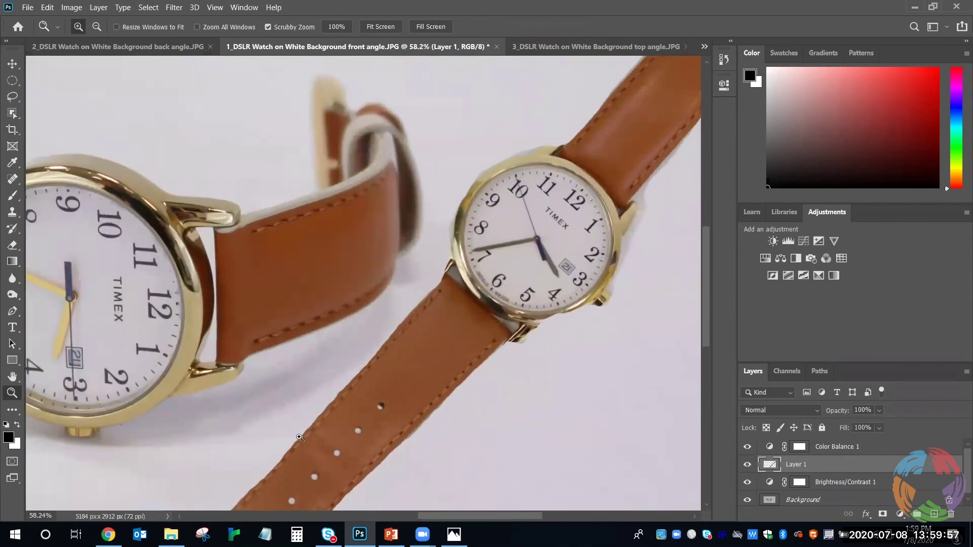
pyautogui.moveTo(343, 388); pyautogui.dragTo(464, 213)
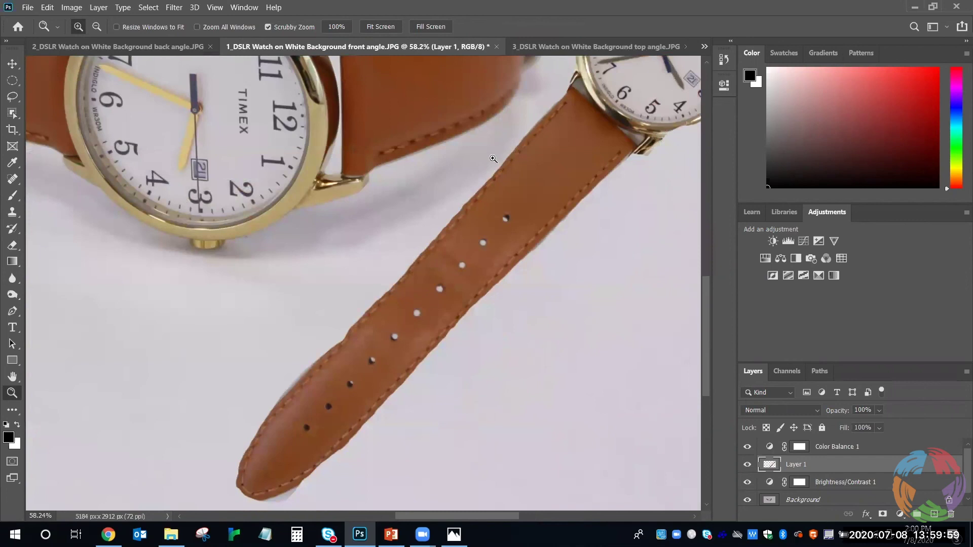
pyautogui.moveTo(558, 213); pyautogui.dragTo(504, 191)
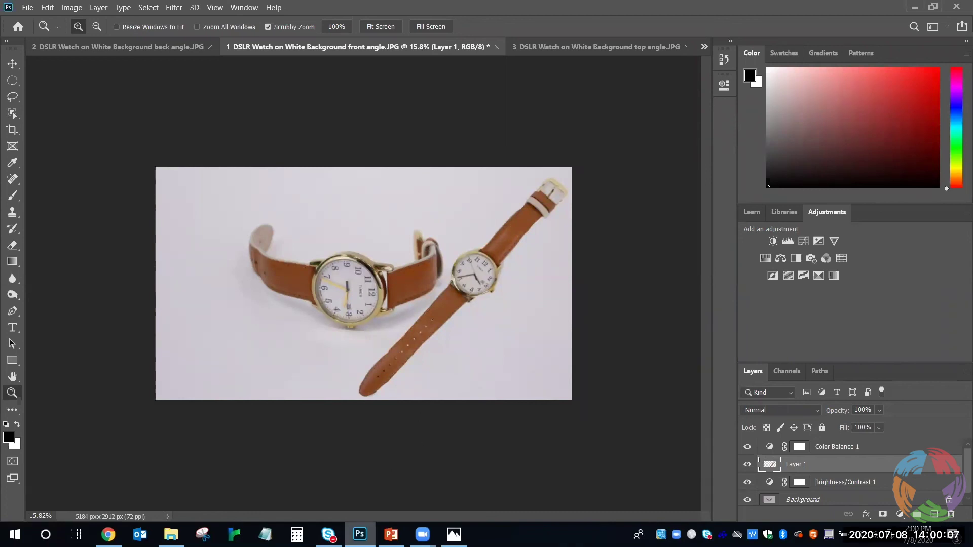
pyautogui.moveTo(360, 535)
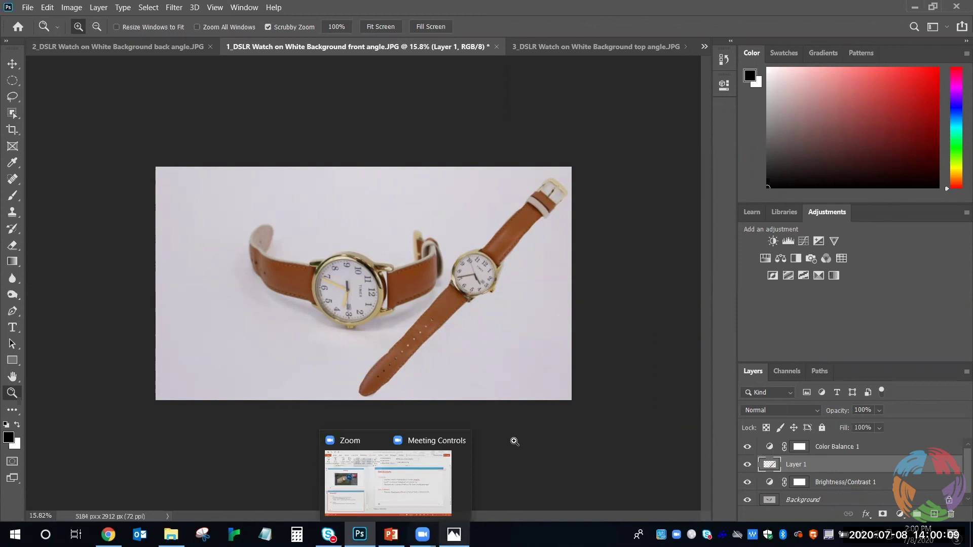